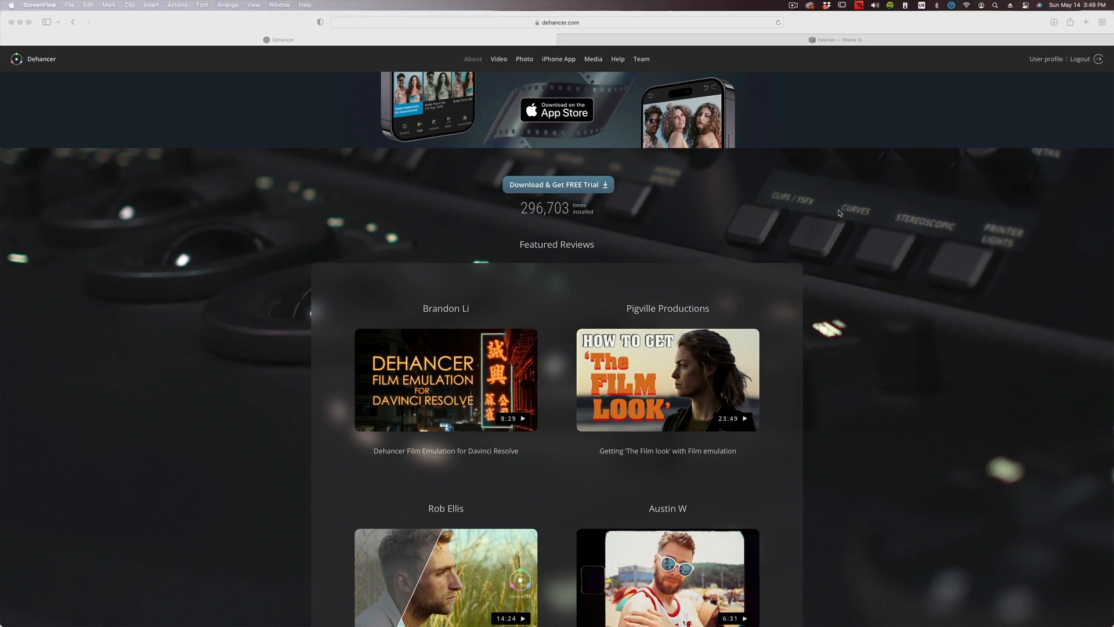
Step: Look through the Dehancer website's featured reviews, film tools and key features down to the Kodak Vision 3 film range
{"action": "scroll", "coordinate": [839, 213], "scroll_direction": "down", "scroll_amount": 7}
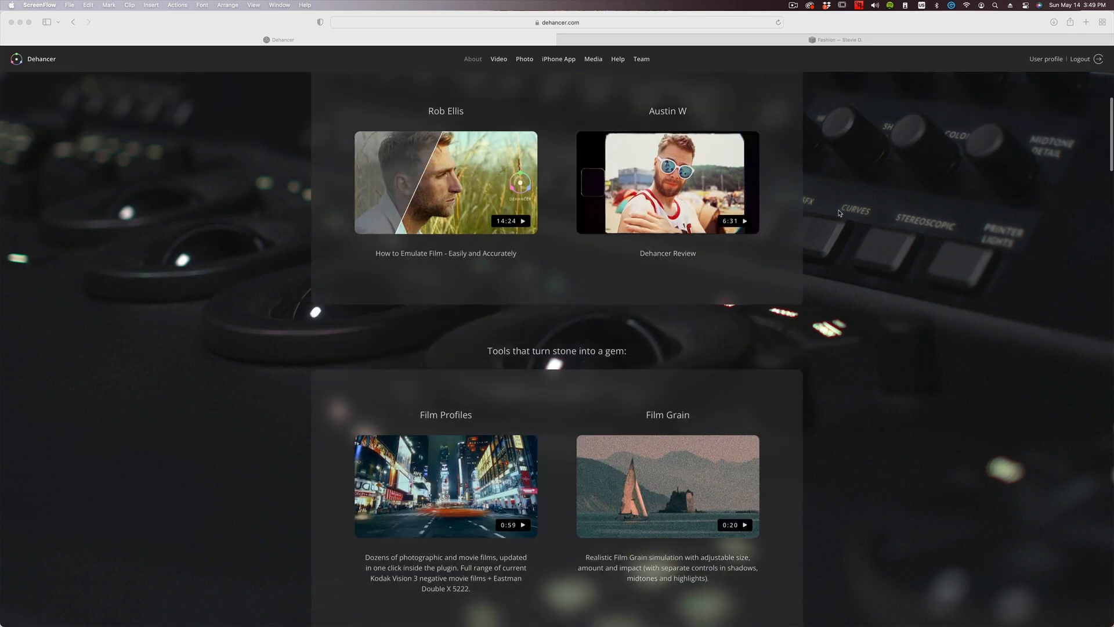
{"action": "scroll", "coordinate": [839, 213], "scroll_direction": "down", "scroll_amount": 5}
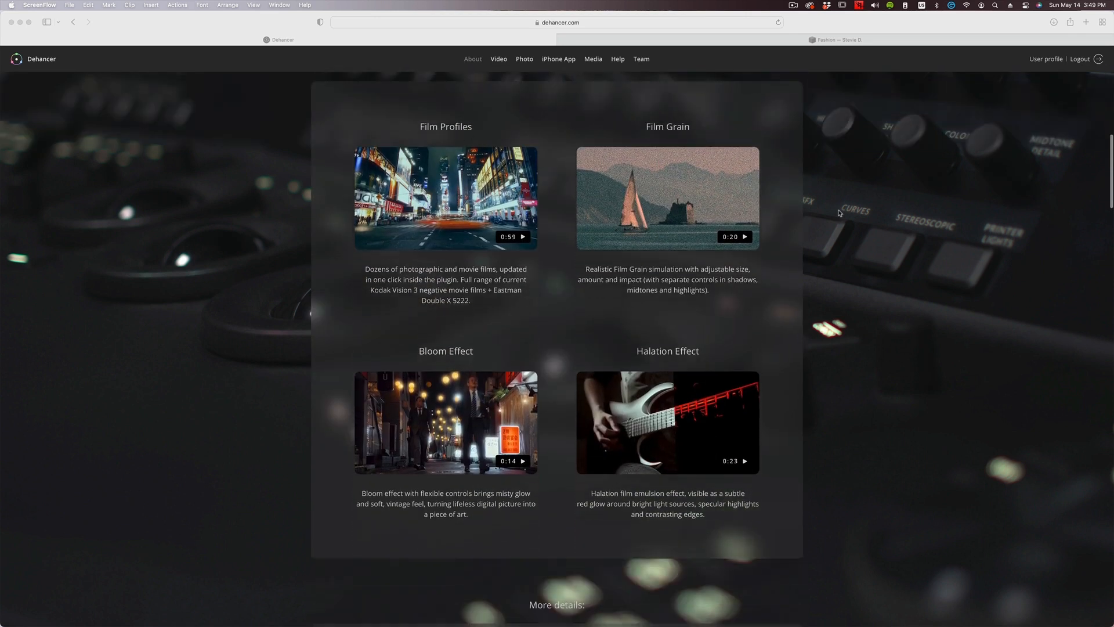
{"action": "scroll", "coordinate": [839, 213], "scroll_direction": "down", "scroll_amount": 4}
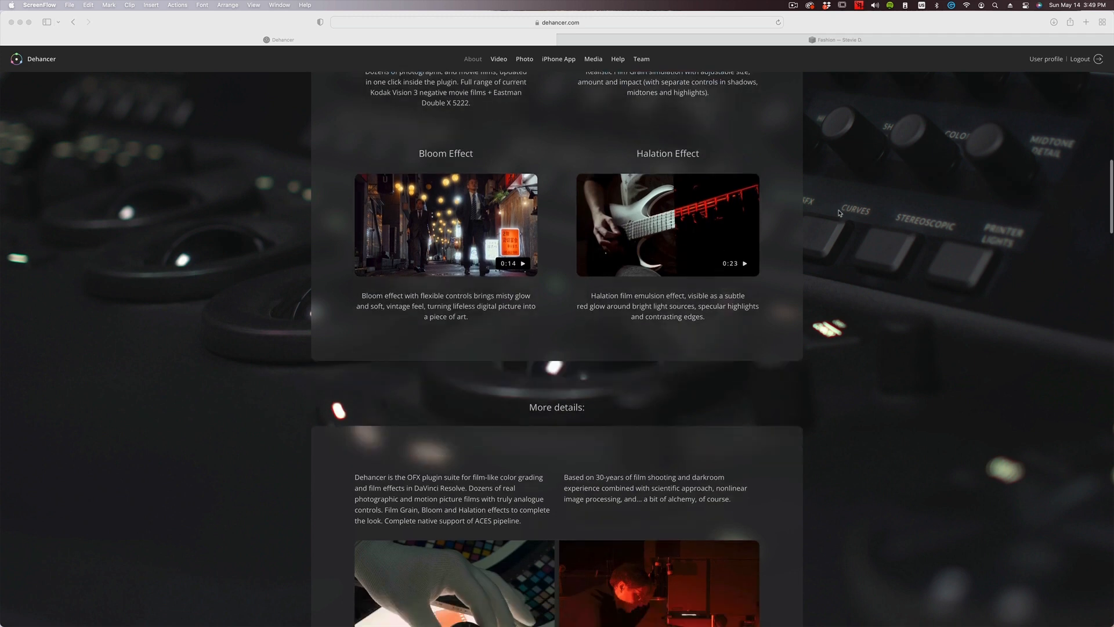
{"action": "scroll", "coordinate": [839, 213], "scroll_direction": "down", "scroll_amount": 8}
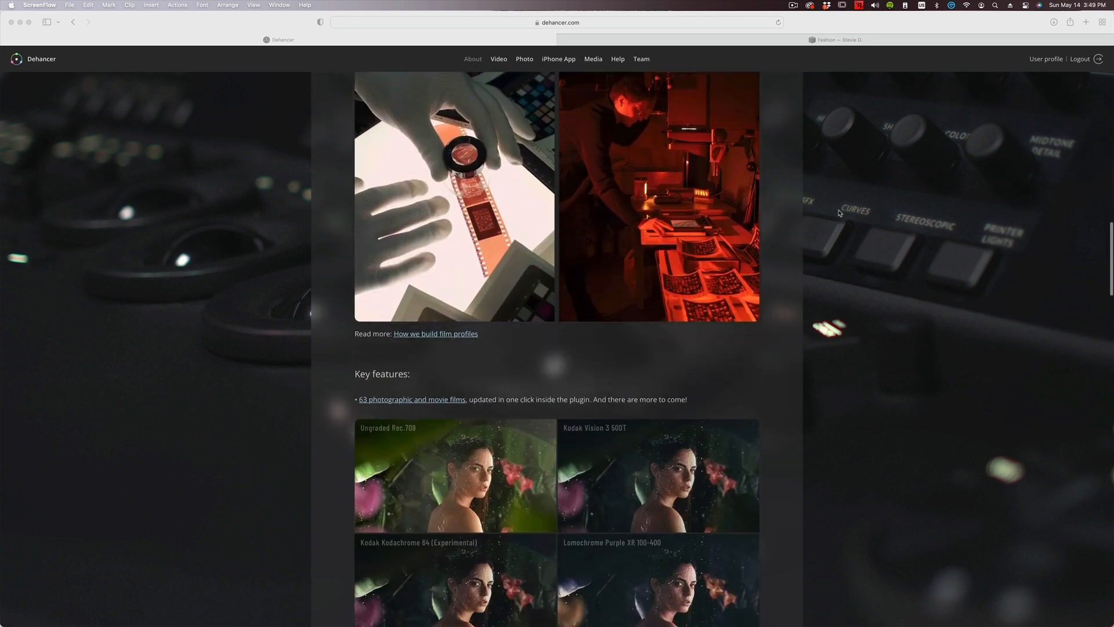
{"action": "scroll", "coordinate": [839, 213], "scroll_direction": "down", "scroll_amount": 5}
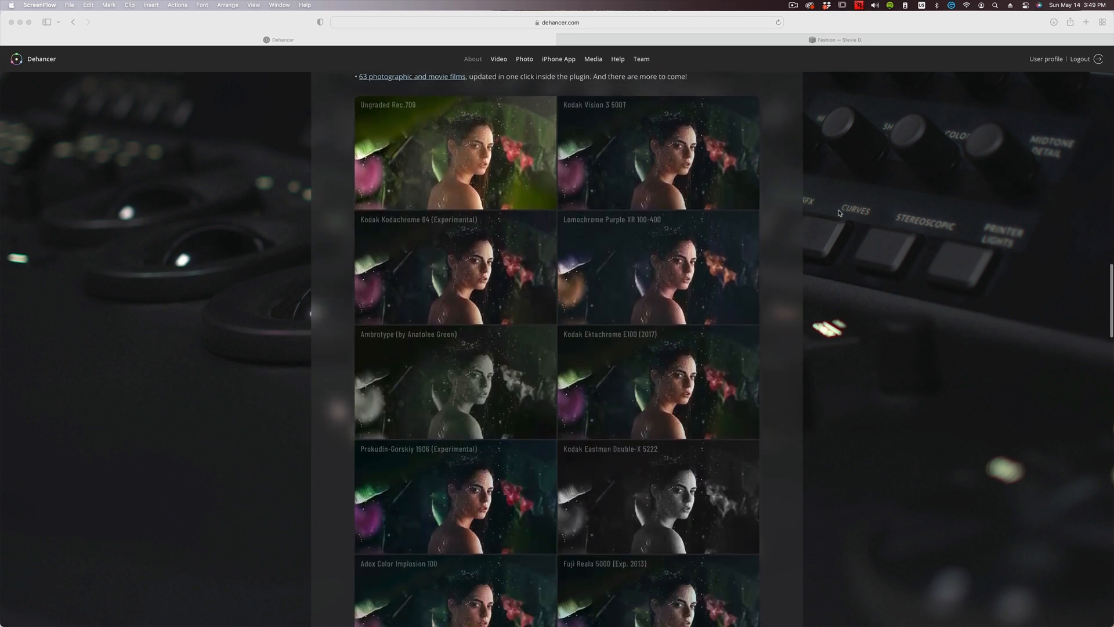
{"action": "scroll", "coordinate": [839, 213], "scroll_direction": "down", "scroll_amount": 1}
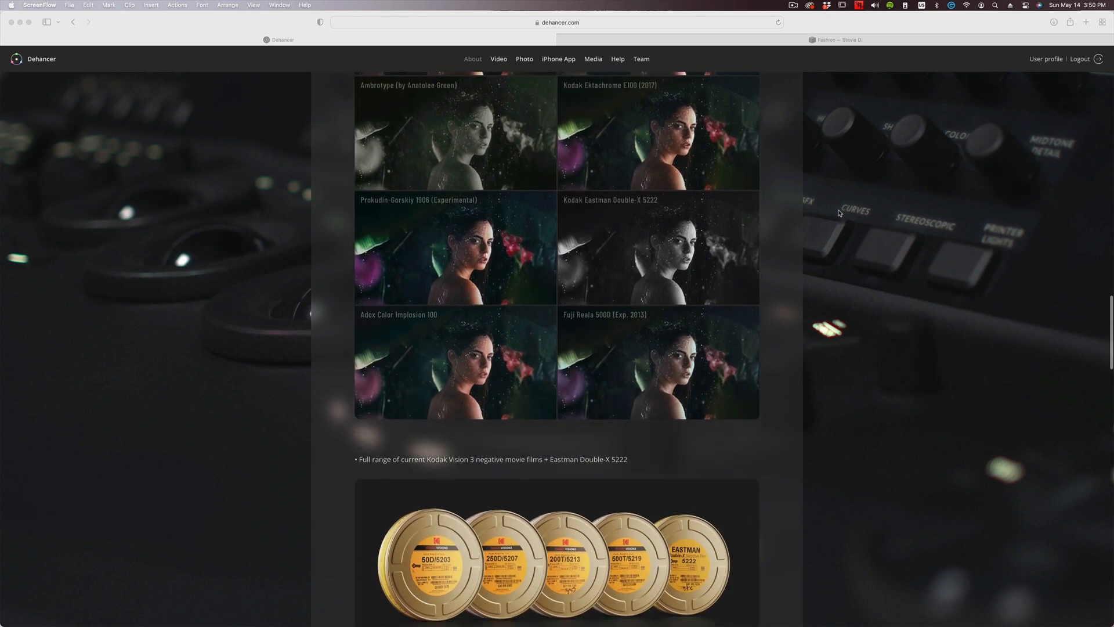
{"action": "scroll", "coordinate": [840, 213], "scroll_direction": "down", "scroll_amount": 2}
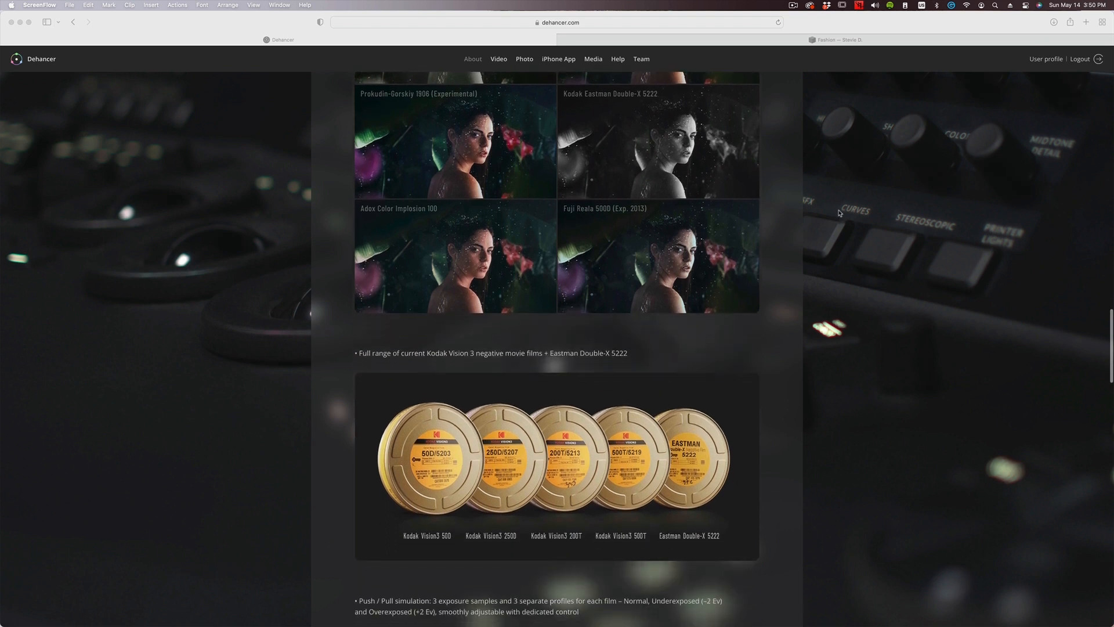
{"action": "scroll", "coordinate": [839, 213], "scroll_direction": "down", "scroll_amount": 3}
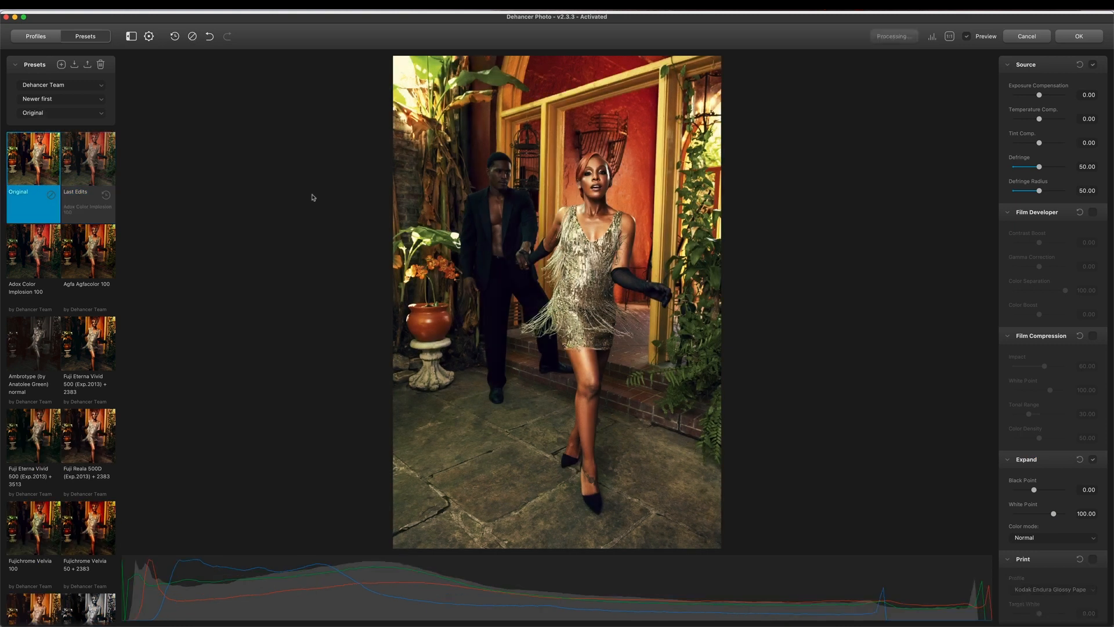
Step: In Dehancer Photo, apply the Prokudin-Gorskiy 1906 (experimental) preset and set the temperature compensation to about -20
{"action": "scroll", "coordinate": [64, 349], "scroll_direction": "down", "scroll_amount": 15}
{"action": "left_click", "coordinate": [86, 473]}
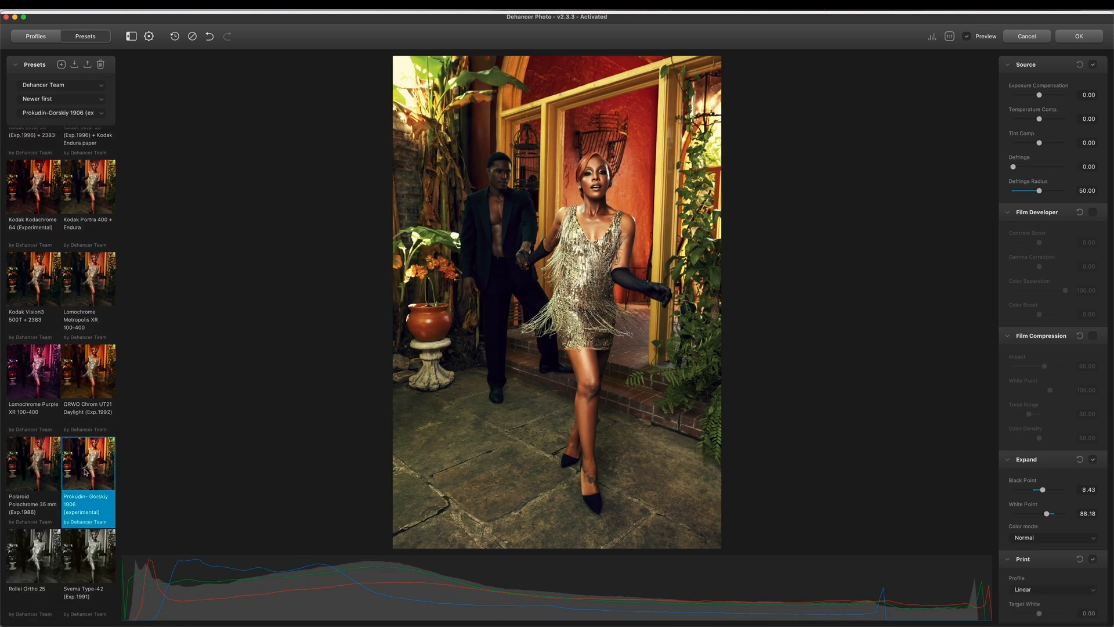
{"action": "left_click_drag", "start_coordinate": [1041, 119], "coordinate": [1035, 120]}
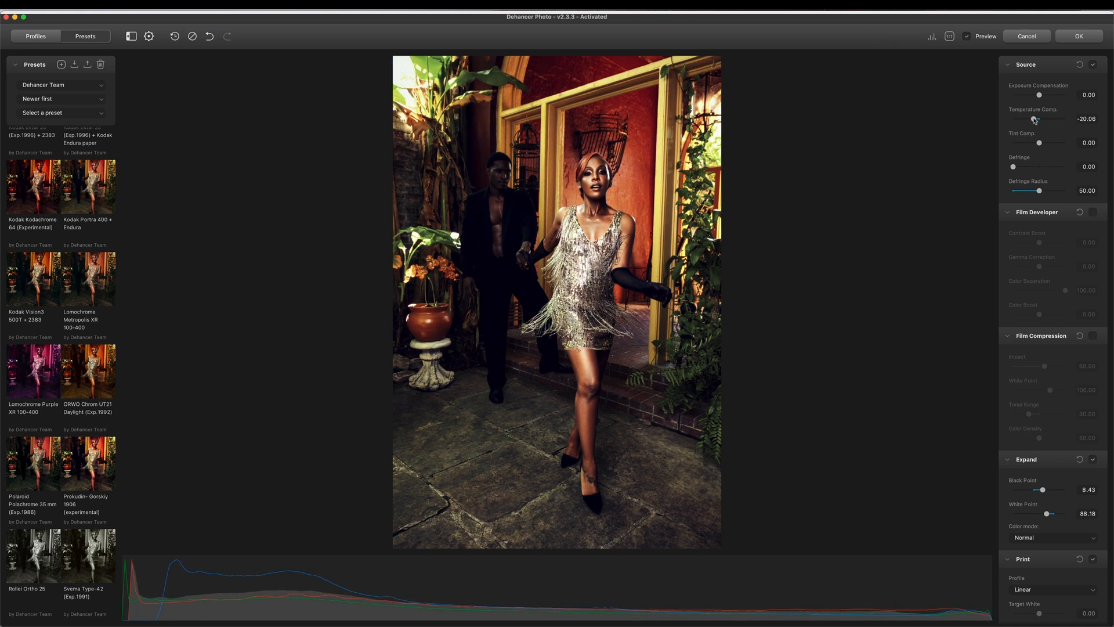
Step: Turn on Film Developer and lower its contrast boost to about -36
{"action": "scroll", "coordinate": [1039, 151], "scroll_direction": "down", "scroll_amount": 3}
{"action": "left_click", "coordinate": [1041, 169]}
{"action": "left_click_drag", "start_coordinate": [1041, 169], "coordinate": [1032, 171]}
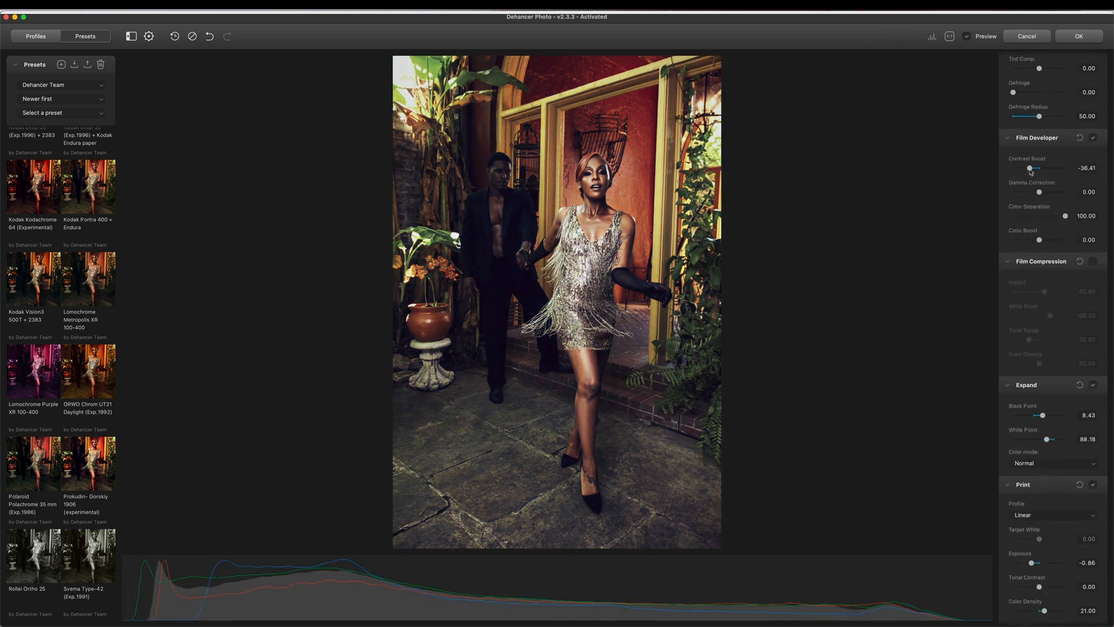
Step: Raise the film grain's highlights to about 43, increase its amount, reduce its size, and turn off Halation
{"action": "scroll", "coordinate": [1041, 203], "scroll_direction": "down", "scroll_amount": 10}
{"action": "scroll", "coordinate": [1049, 232], "scroll_direction": "down", "scroll_amount": 3}
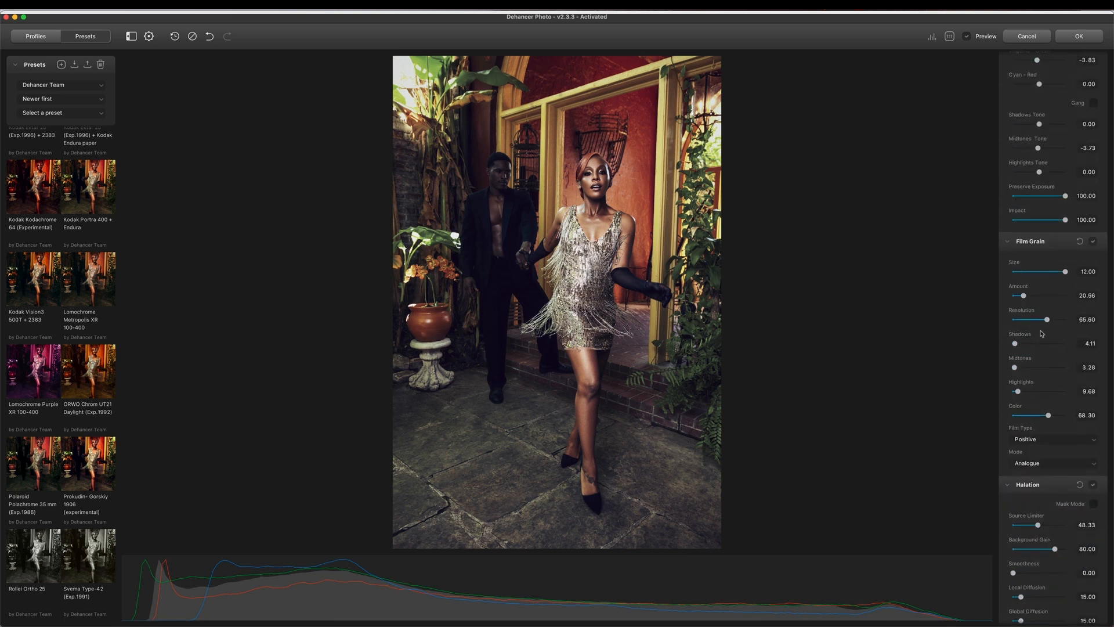
{"action": "left_click_drag", "start_coordinate": [1015, 342], "coordinate": [1035, 390]}
{"action": "left_click_drag", "start_coordinate": [1023, 294], "coordinate": [1030, 294]}
{"action": "left_click_drag", "start_coordinate": [1065, 271], "coordinate": [1050, 271]}
{"action": "scroll", "coordinate": [1074, 301], "scroll_direction": "down", "scroll_amount": 6}
{"action": "left_click", "coordinate": [1093, 305]}
Step: Set Bloom to about 90.5 highlights, 100 source limiter, 63.6 amplify and 86.9 saturation, and turn off Vignette
{"action": "scroll", "coordinate": [1070, 345], "scroll_direction": "down", "scroll_amount": 10}
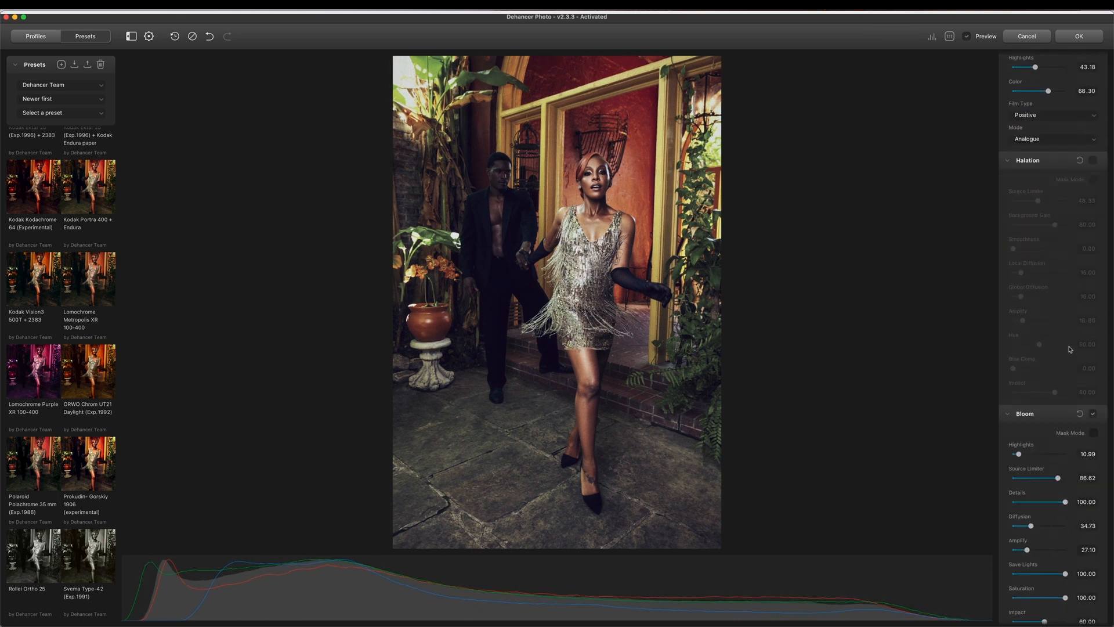
{"action": "left_click", "coordinate": [1041, 412]}
{"action": "left_click_drag", "start_coordinate": [1041, 412], "coordinate": [1047, 413]}
{"action": "scroll", "coordinate": [1054, 347], "scroll_direction": "up", "scroll_amount": 1}
{"action": "mouse_move", "coordinate": [1058, 343]}
{"action": "left_mouse_down"}
{"action": "mouse_move", "coordinate": [1068, 343]}
{"action": "mouse_move", "coordinate": [1060, 322]}
{"action": "left_mouse_up"}
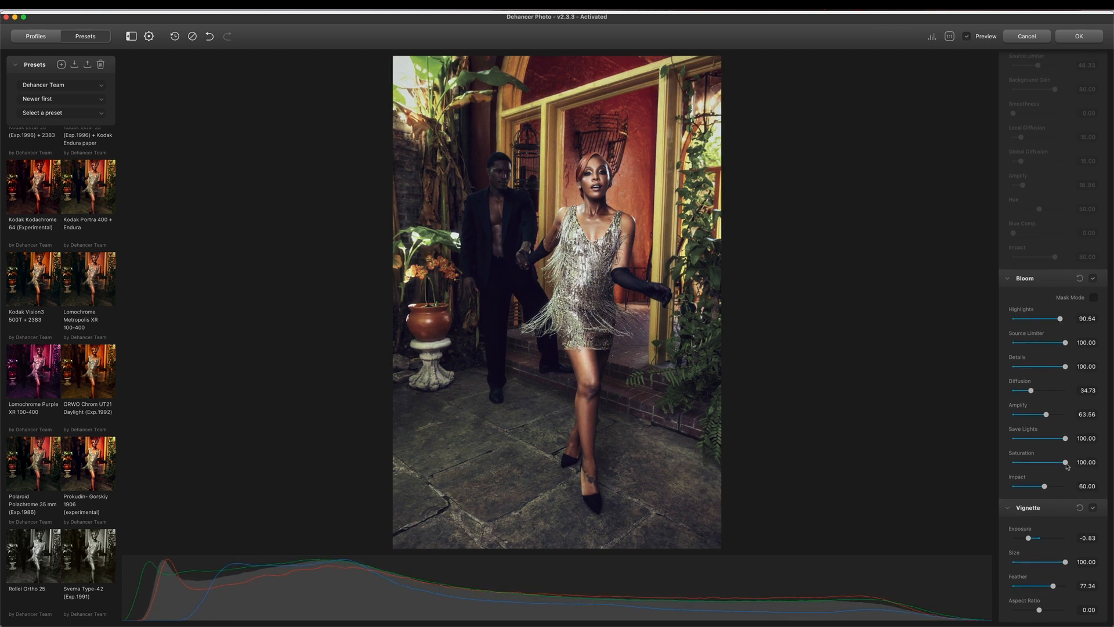
{"action": "left_click", "coordinate": [1058, 462]}
{"action": "left_click", "coordinate": [1093, 508]}
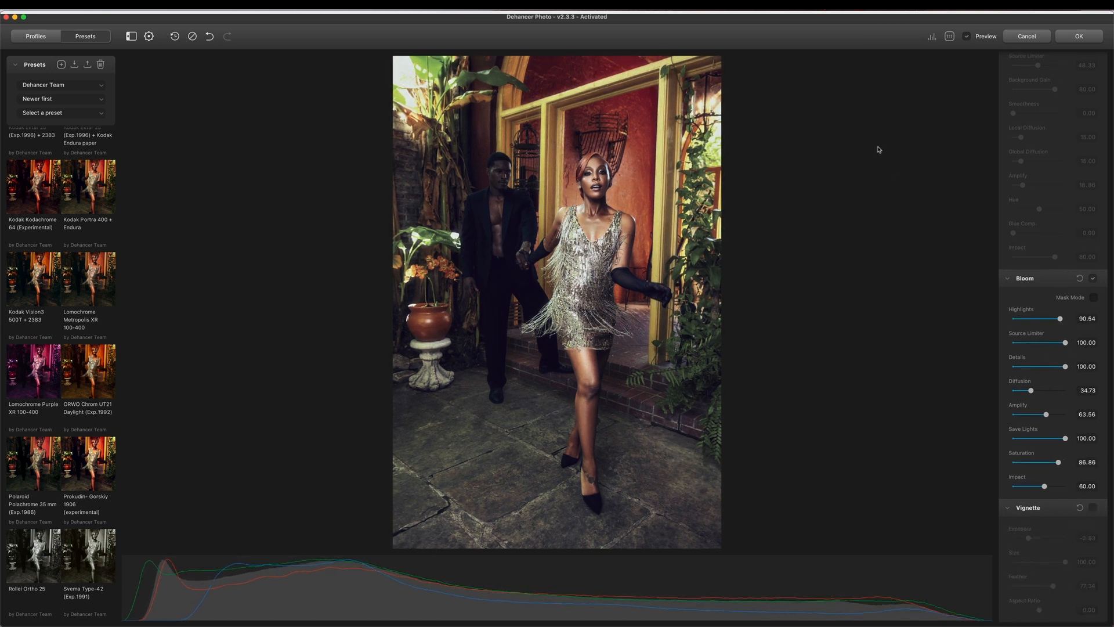
Step: Compare the edited photo with the original by toggling the preview off and on several times
{"action": "left_click", "coordinate": [966, 37]}
{"action": "left_click", "coordinate": [966, 37]}
{"action": "left_click", "coordinate": [966, 36]}
{"action": "left_click", "coordinate": [967, 36]}
{"action": "left_click", "coordinate": [966, 37]}
{"action": "left_click", "coordinate": [966, 37]}
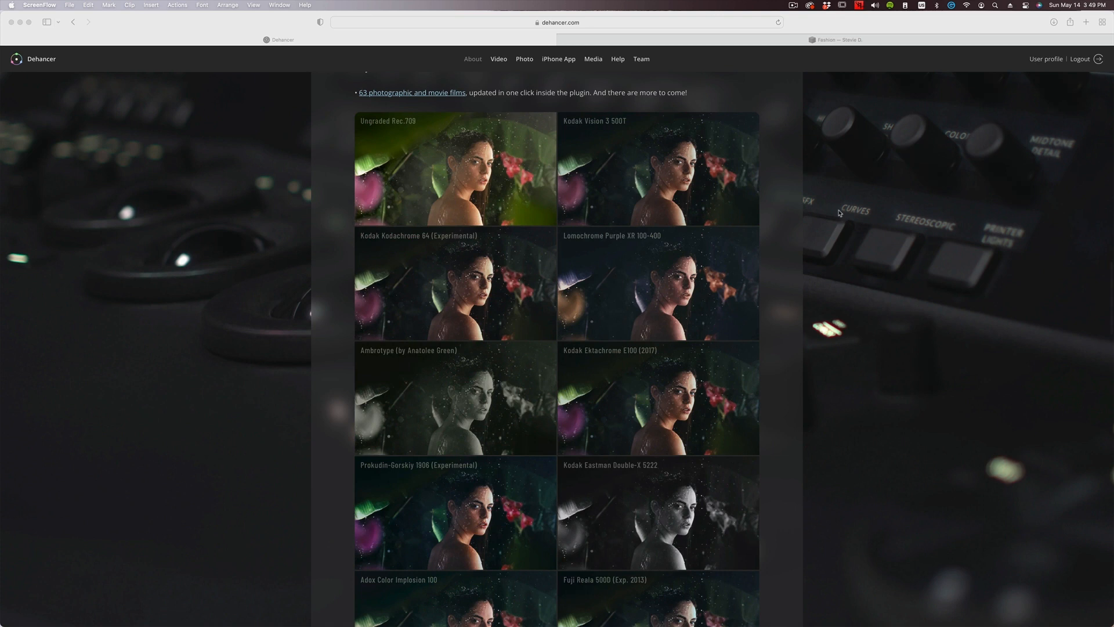
Step: Review the sample portraits for each film profile and the Kodak Vision 3 films on the Dehancer website
{"action": "scroll", "coordinate": [840, 213], "scroll_direction": "down", "scroll_amount": 3}
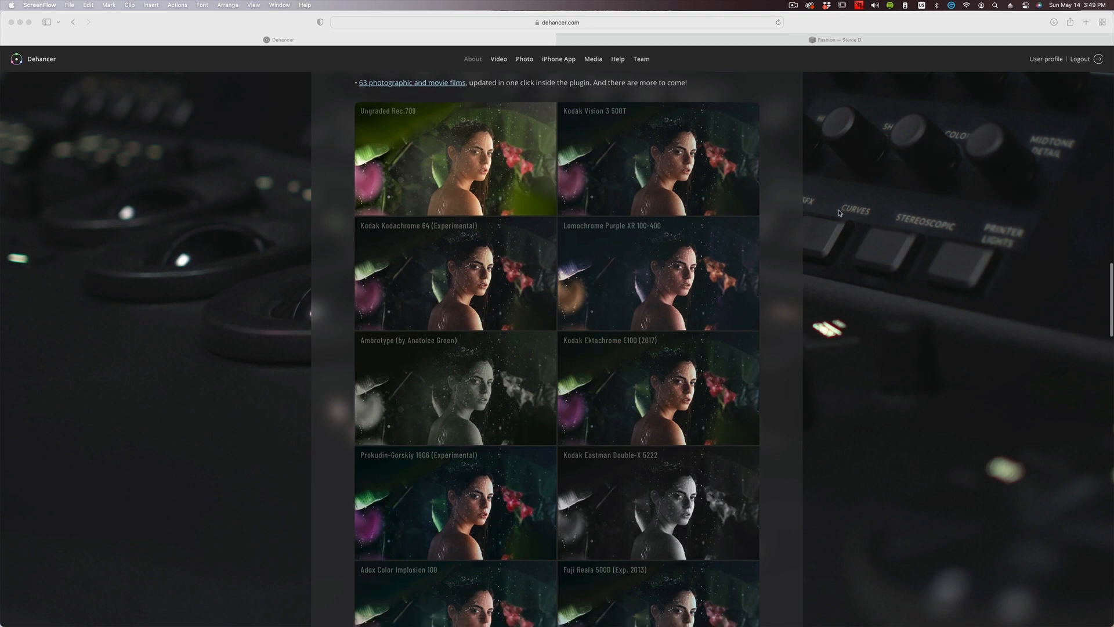
{"action": "scroll", "coordinate": [840, 212], "scroll_direction": "down", "scroll_amount": 3}
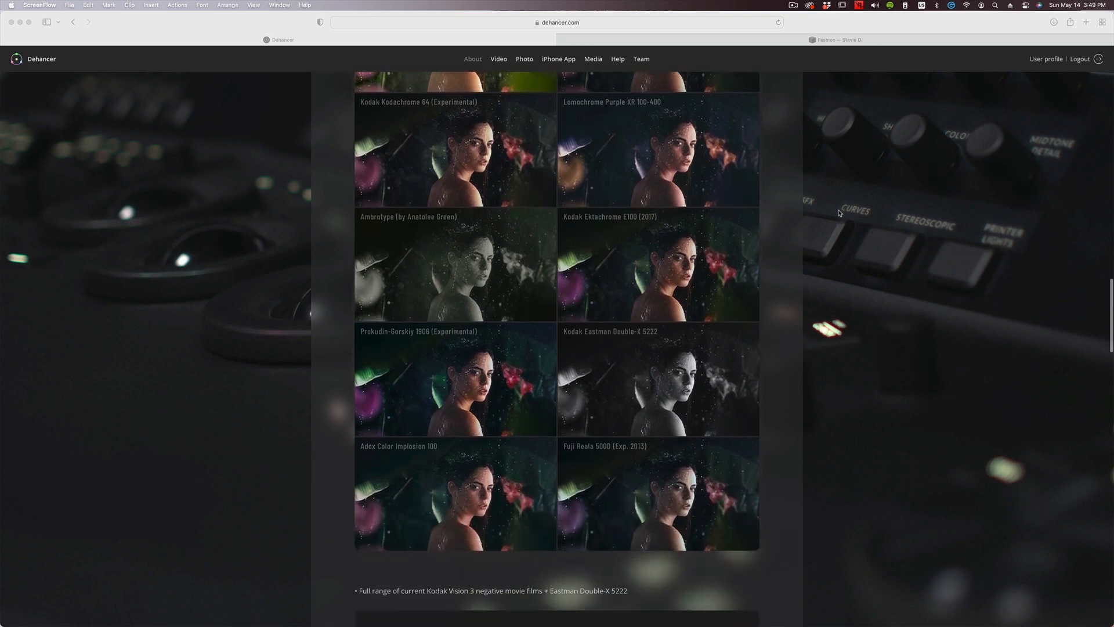
{"action": "scroll", "coordinate": [840, 213], "scroll_direction": "down", "scroll_amount": 3}
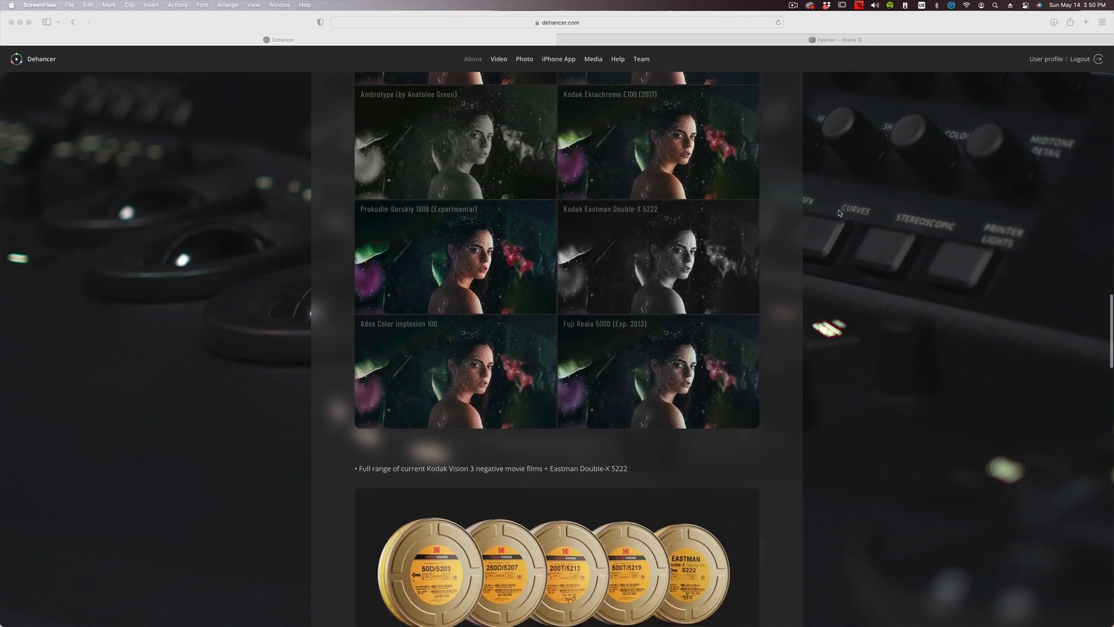
{"action": "scroll", "coordinate": [839, 212], "scroll_direction": "down", "scroll_amount": 3}
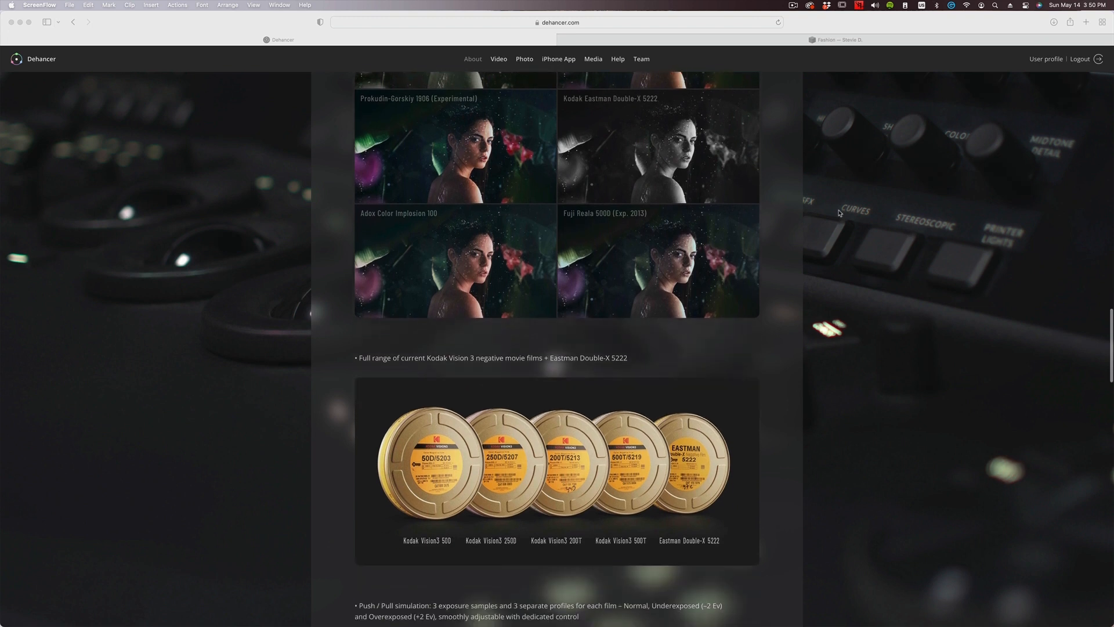
{"action": "scroll", "coordinate": [839, 213], "scroll_direction": "down", "scroll_amount": 2}
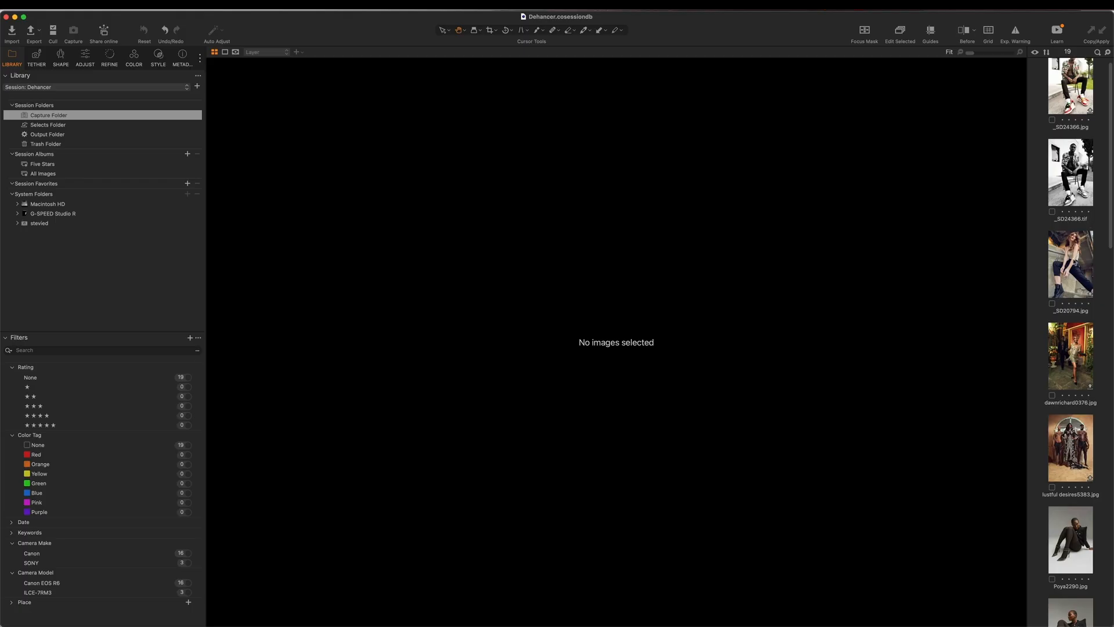
Step: From Capture One, send _SD20794.jpg as a 16-bit TIFF to Dehancer Photo for editing and maximize its window
{"action": "left_click", "coordinate": [1072, 258]}
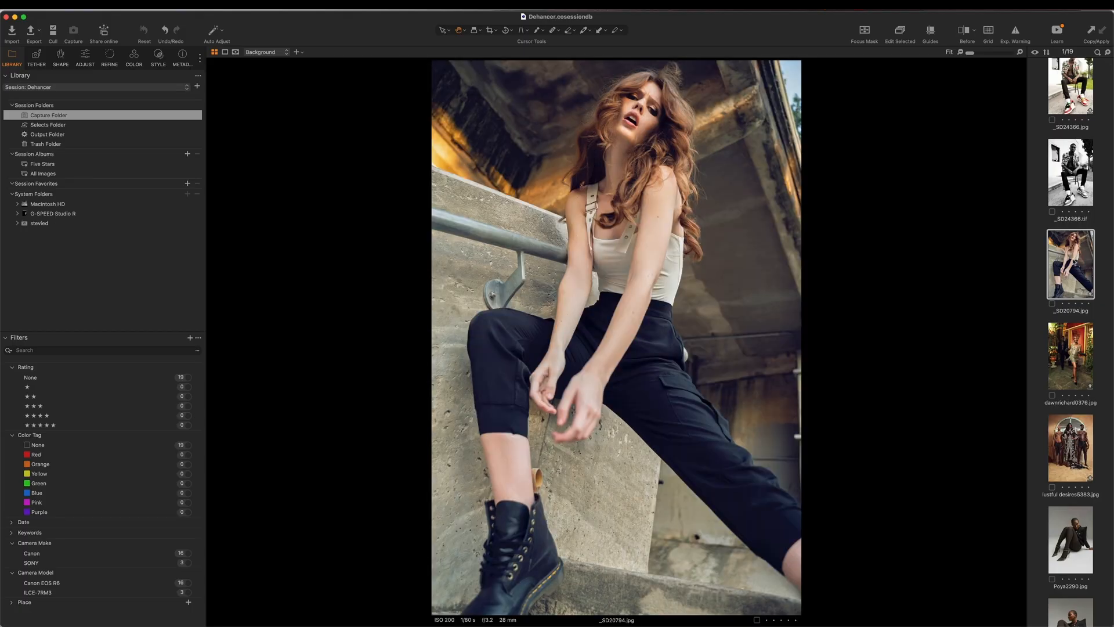
{"action": "right_click", "coordinate": [1071, 258]}
{"action": "mouse_move", "coordinate": [986, 365]}
{"action": "left_click", "coordinate": [916, 369]}
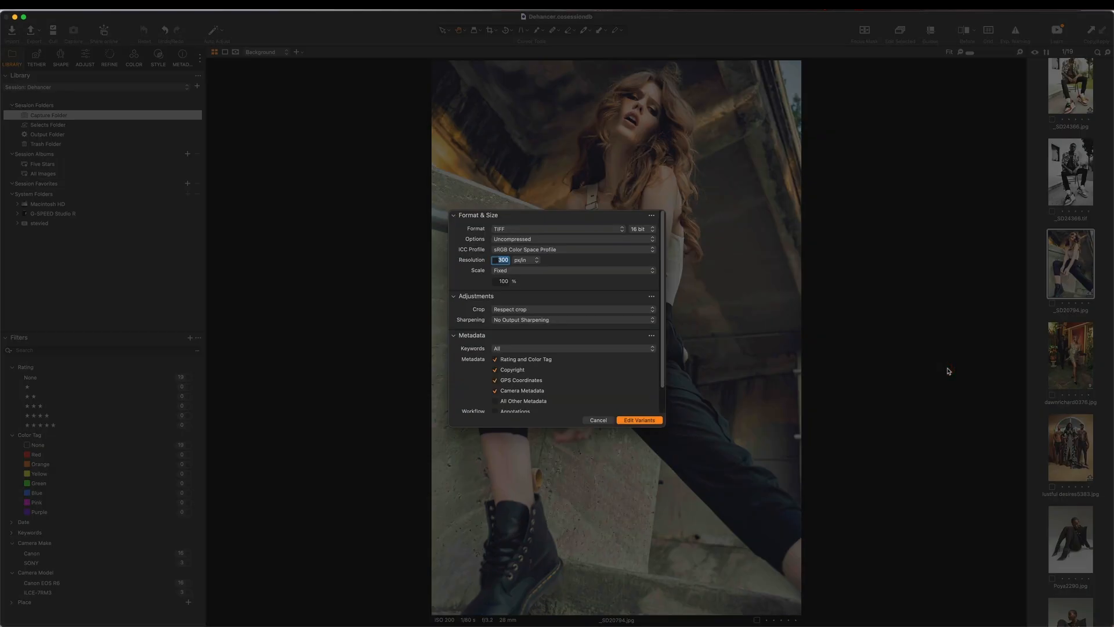
{"action": "left_click", "coordinate": [643, 421]}
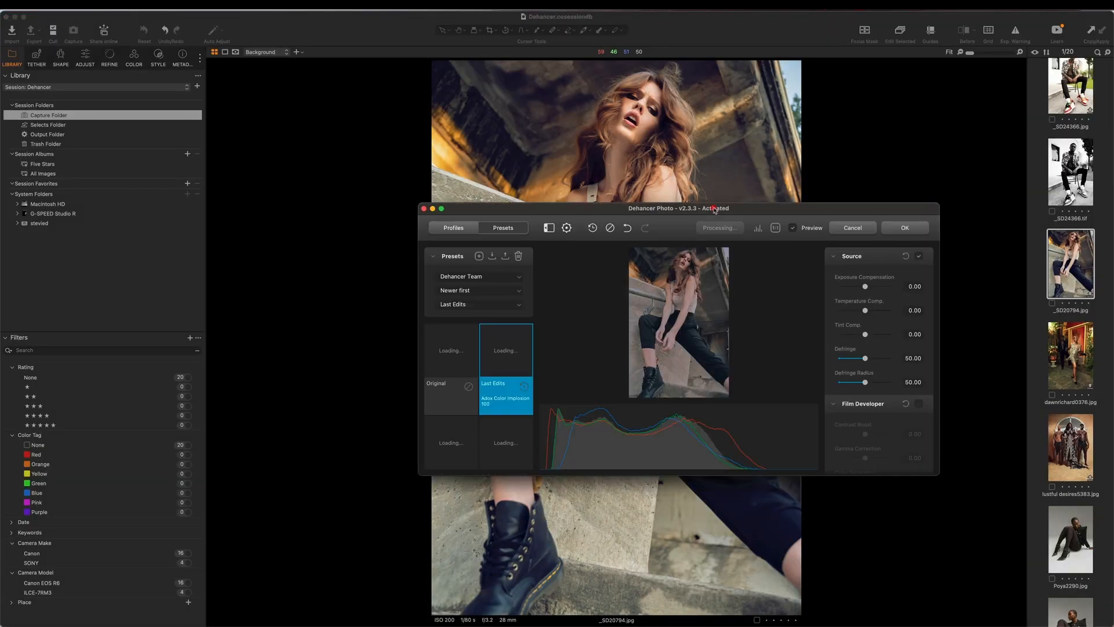
{"action": "double_click", "coordinate": [715, 209]}
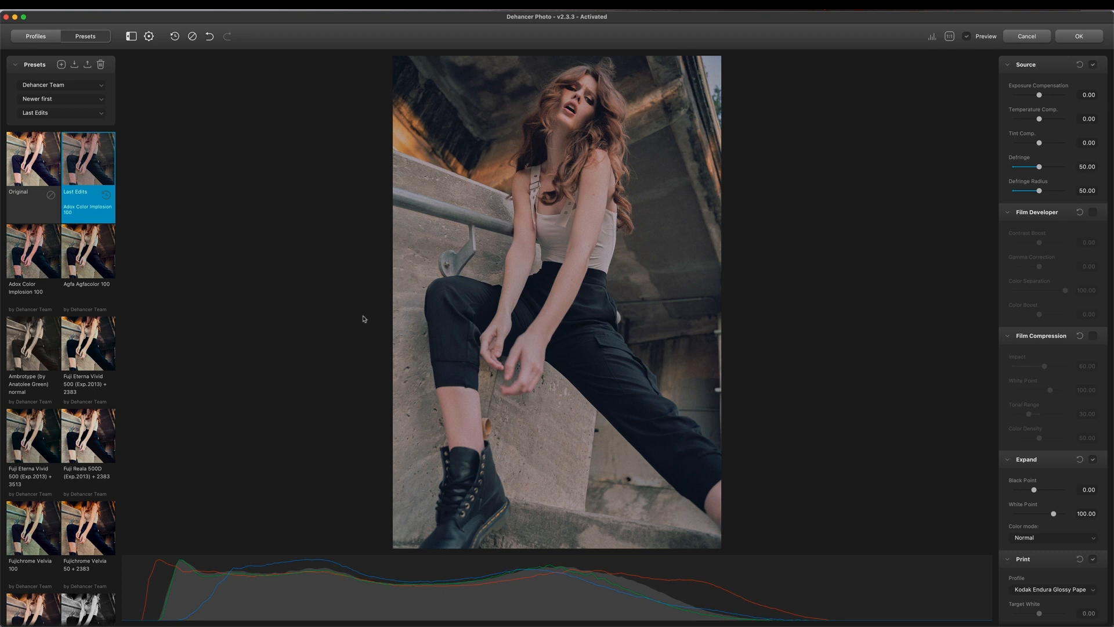
Step: Apply the Fuji Eterna Vivid 500 (Exp.2013) + 3513 preset to the photo
{"action": "scroll", "coordinate": [115, 321], "scroll_direction": "down", "scroll_amount": 3}
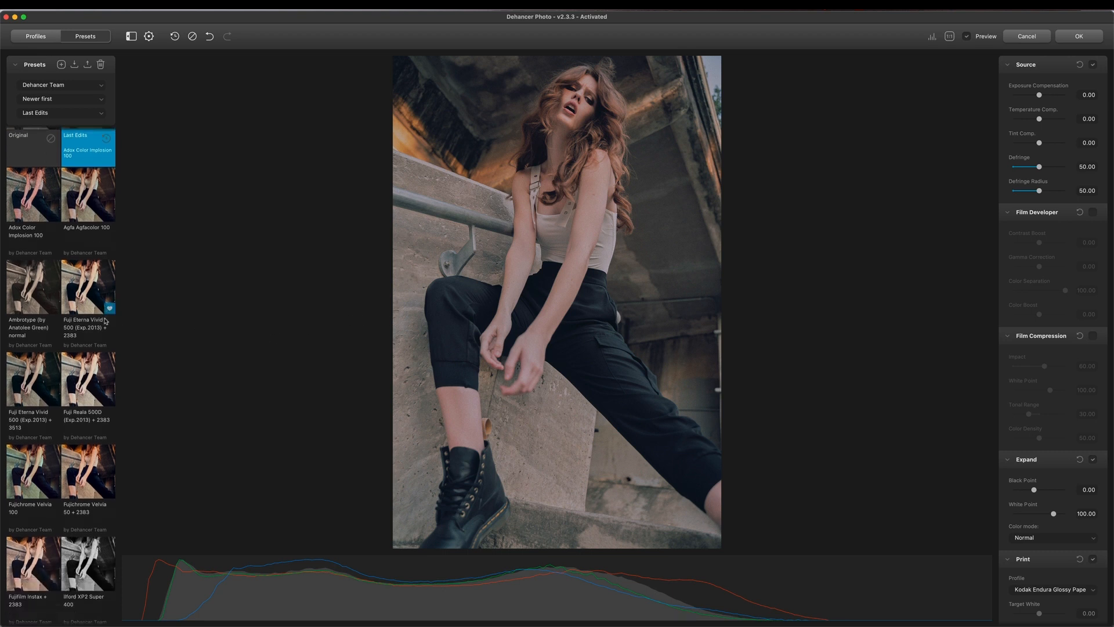
{"action": "left_click", "coordinate": [33, 354]}
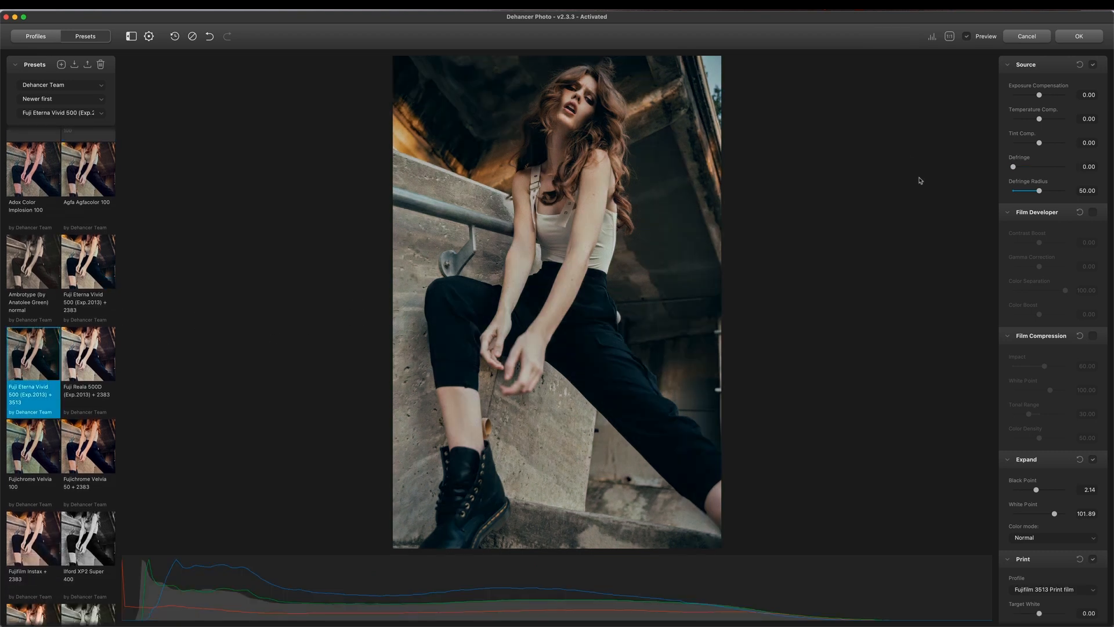
Step: Try the Kodak Endura Glossy Paper print profile and restore Fujifilm 3513 Print film
{"action": "scroll", "coordinate": [1073, 405], "scroll_direction": "down", "scroll_amount": 5}
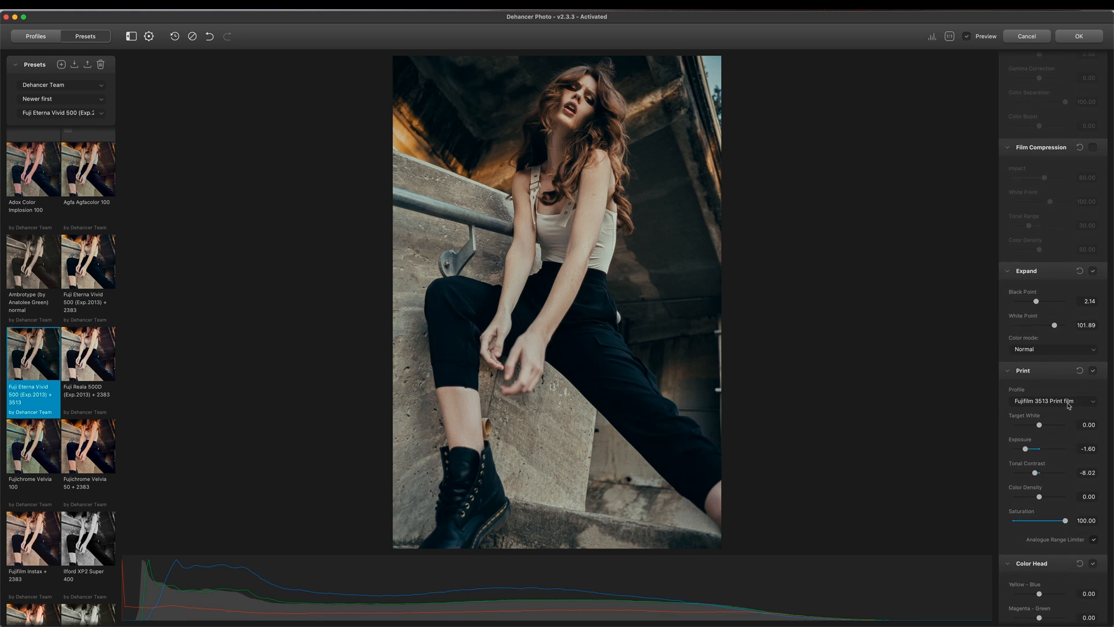
{"action": "left_click", "coordinate": [1067, 403]}
{"action": "left_click", "coordinate": [1069, 410]}
{"action": "left_click", "coordinate": [1068, 402]}
{"action": "left_click", "coordinate": [1065, 411]}
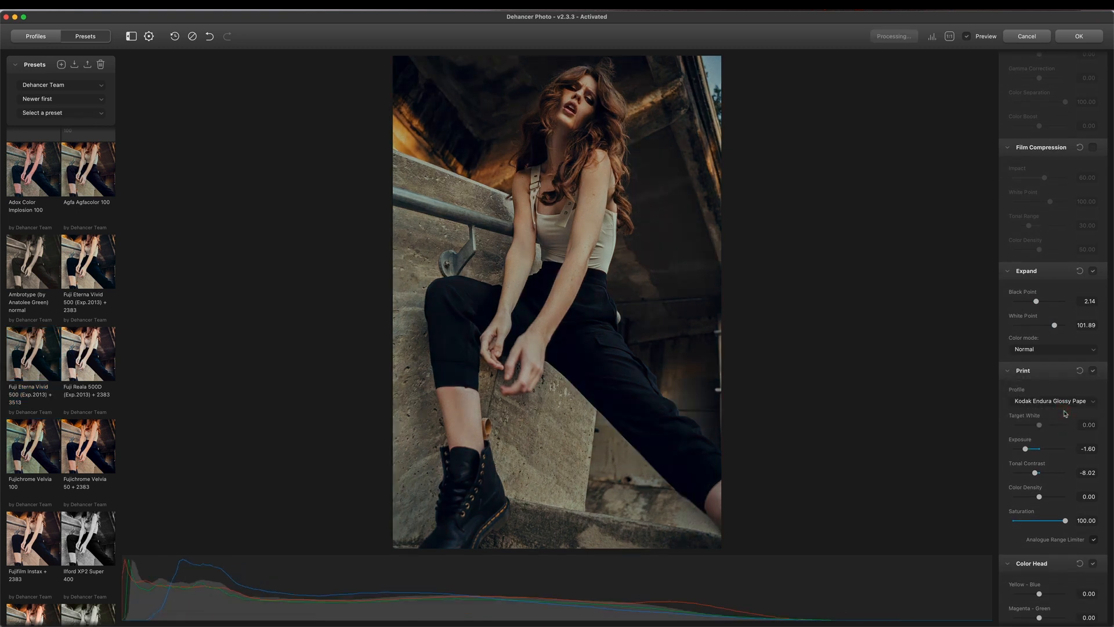
{"action": "left_click", "coordinate": [1066, 401]}
{"action": "left_click", "coordinate": [1066, 385]}
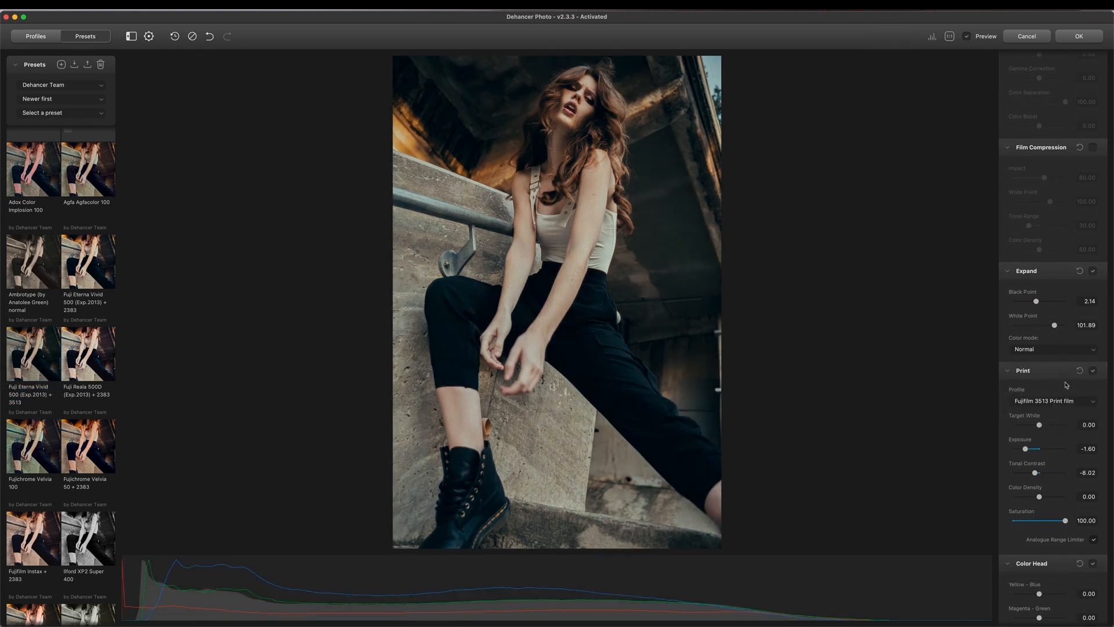
Step: Turn off Bloom, compare the photo with its original in the preview, and accept the edit
{"action": "scroll", "coordinate": [1067, 385], "scroll_direction": "down", "scroll_amount": 15}
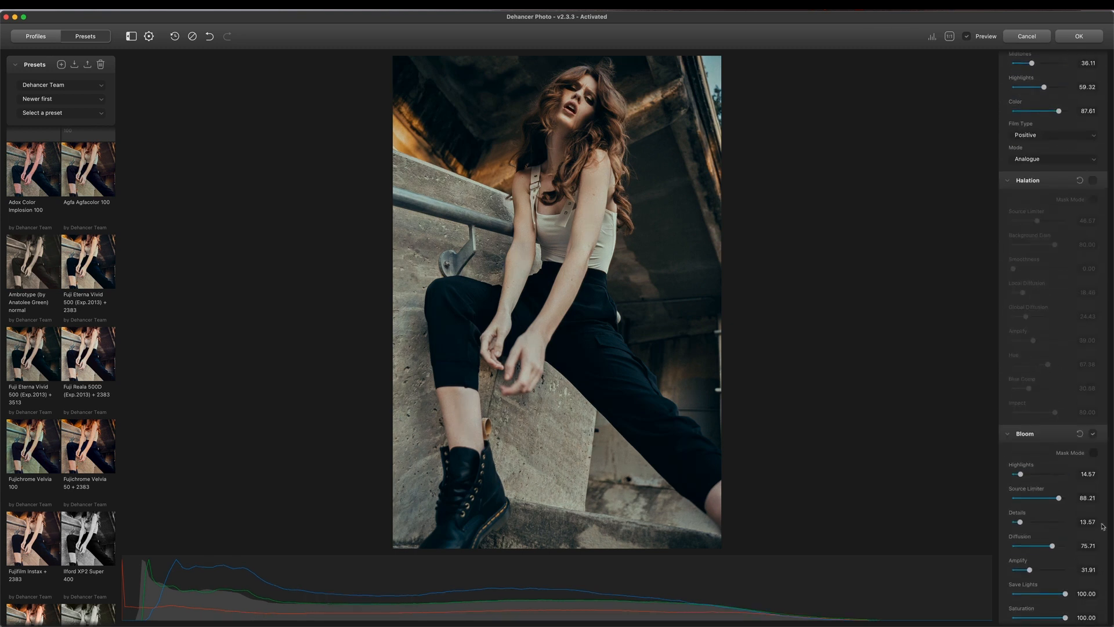
{"action": "left_click", "coordinate": [1093, 434]}
{"action": "scroll", "coordinate": [1077, 414], "scroll_direction": "up", "scroll_amount": 10}
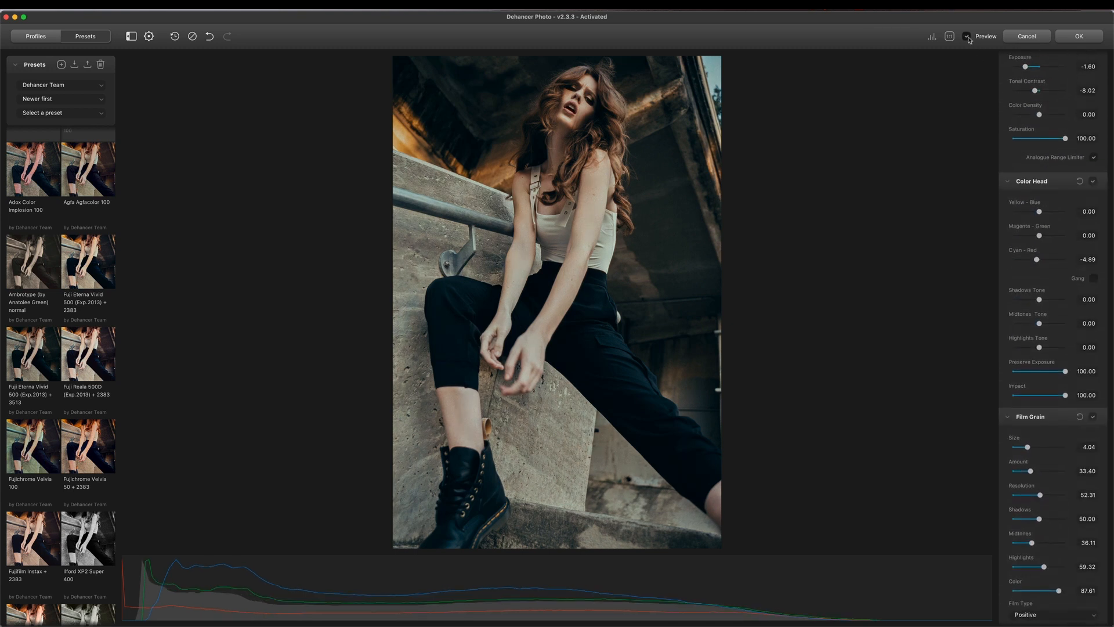
{"action": "left_click", "coordinate": [968, 38]}
{"action": "left_click", "coordinate": [968, 38]}
{"action": "left_click", "coordinate": [1079, 37]}
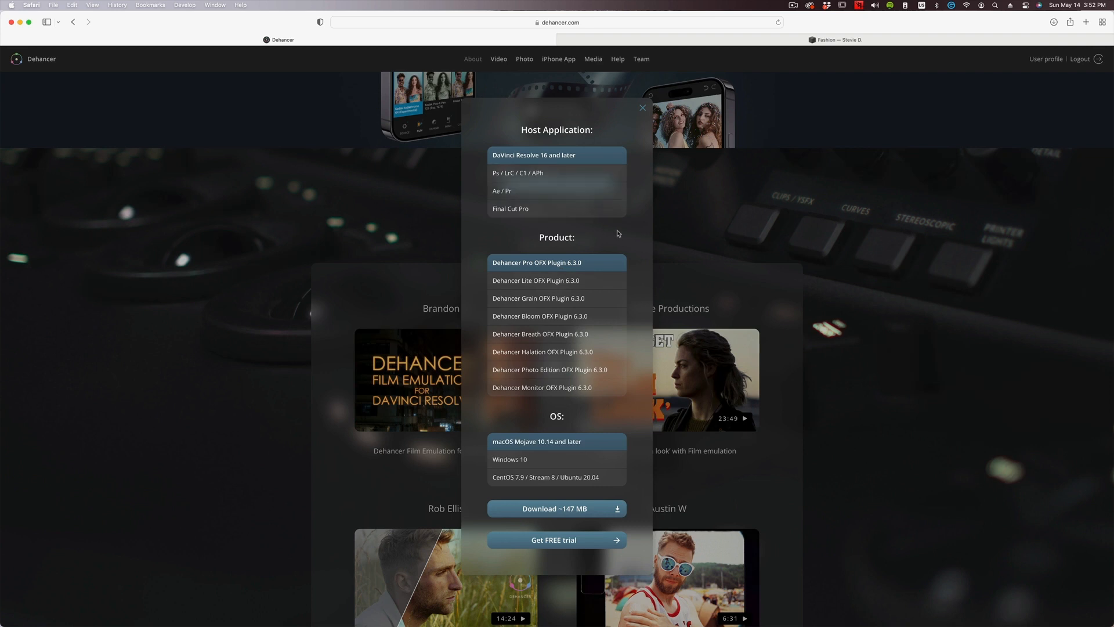
Step: On the Dehancer website, view the download options for the Ps / LrC / C1 / APh host application and close them
{"action": "left_click", "coordinate": [592, 177]}
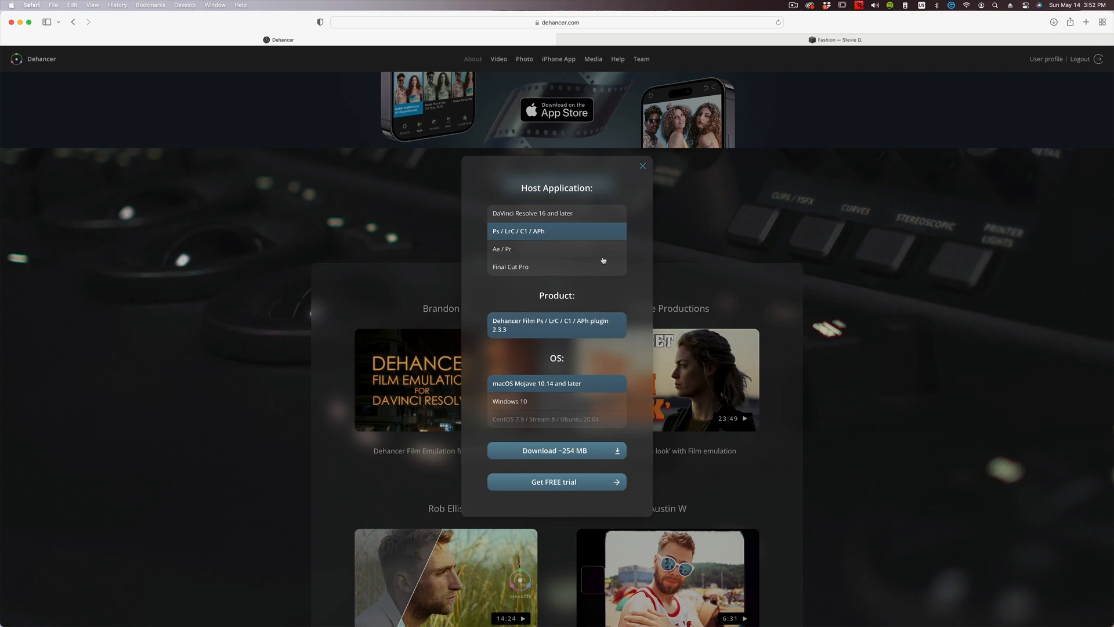
{"action": "left_click", "coordinate": [643, 166]}
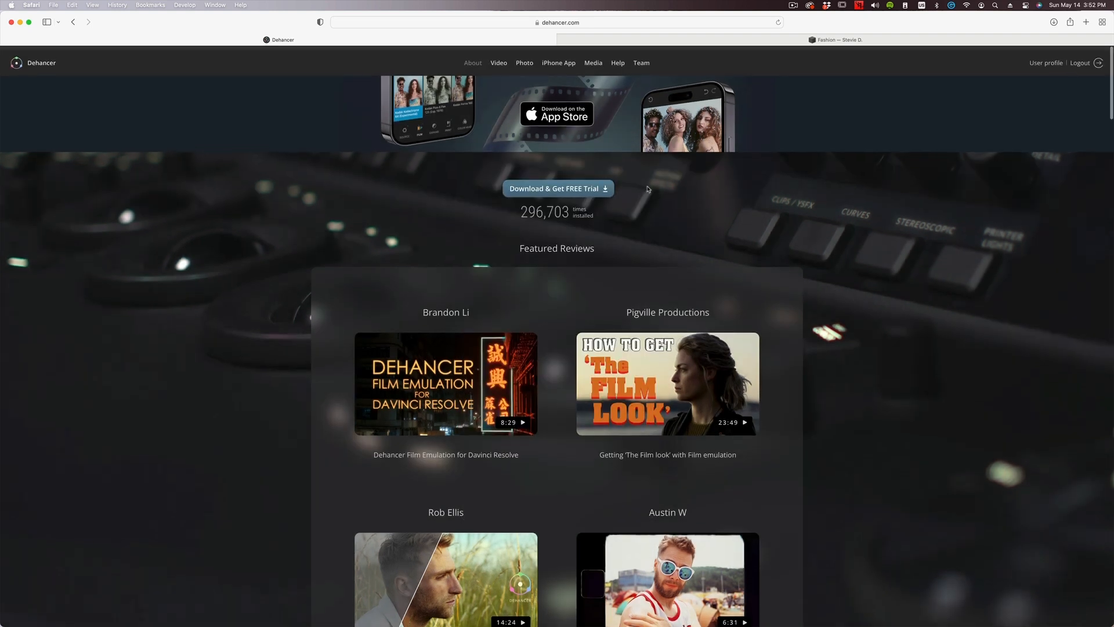
Step: Browse the Dehancer website's Help section, viewing Photo Editing, Film Emulation Tools and the Installation & Setup plugin guides
{"action": "left_click", "coordinate": [617, 59]}
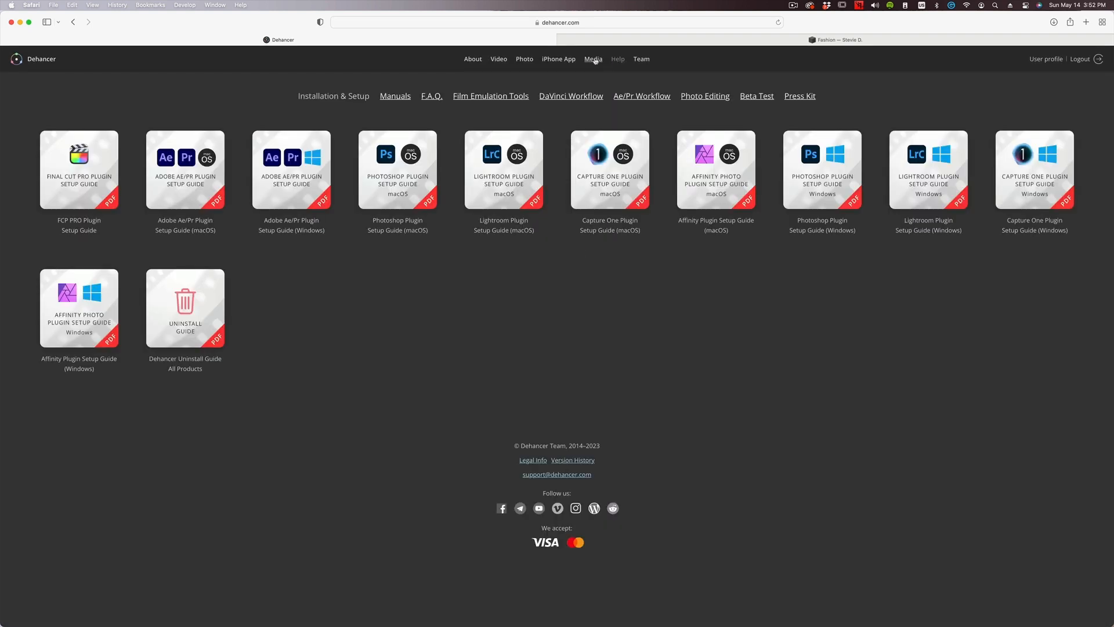
{"action": "left_click", "coordinate": [593, 59]}
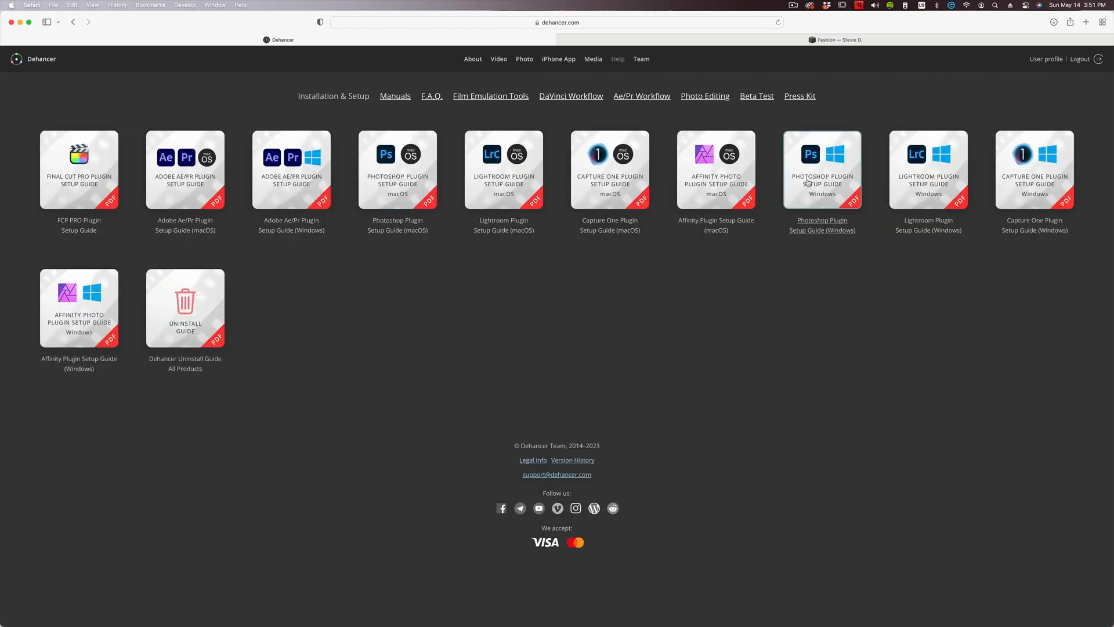
{"action": "left_click", "coordinate": [710, 97]}
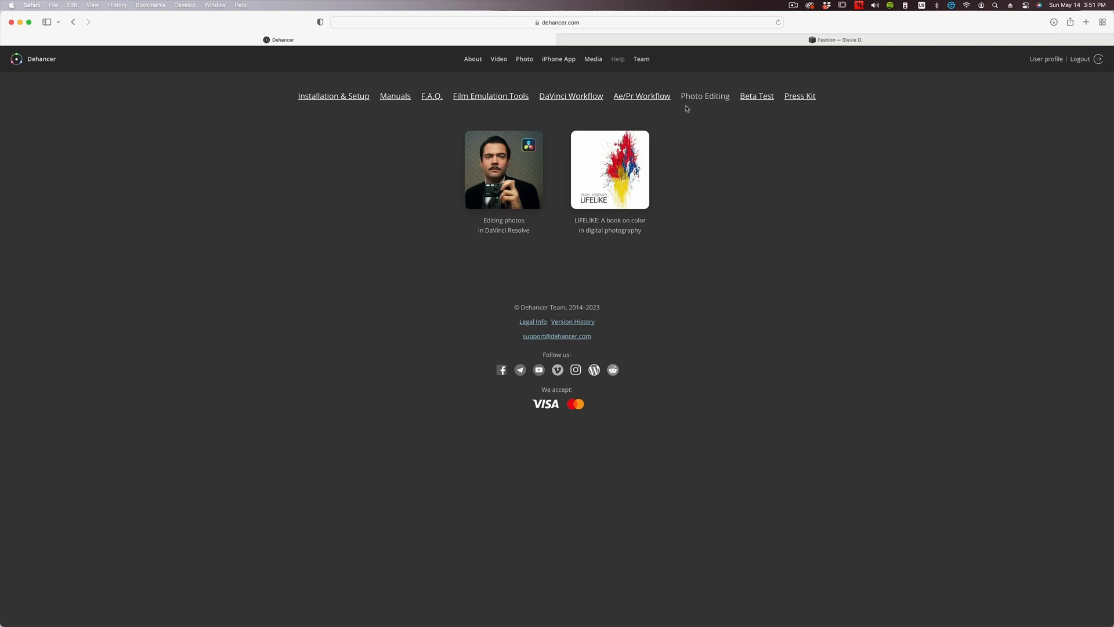
{"action": "left_click", "coordinate": [581, 97]}
{"action": "left_click", "coordinate": [463, 97]}
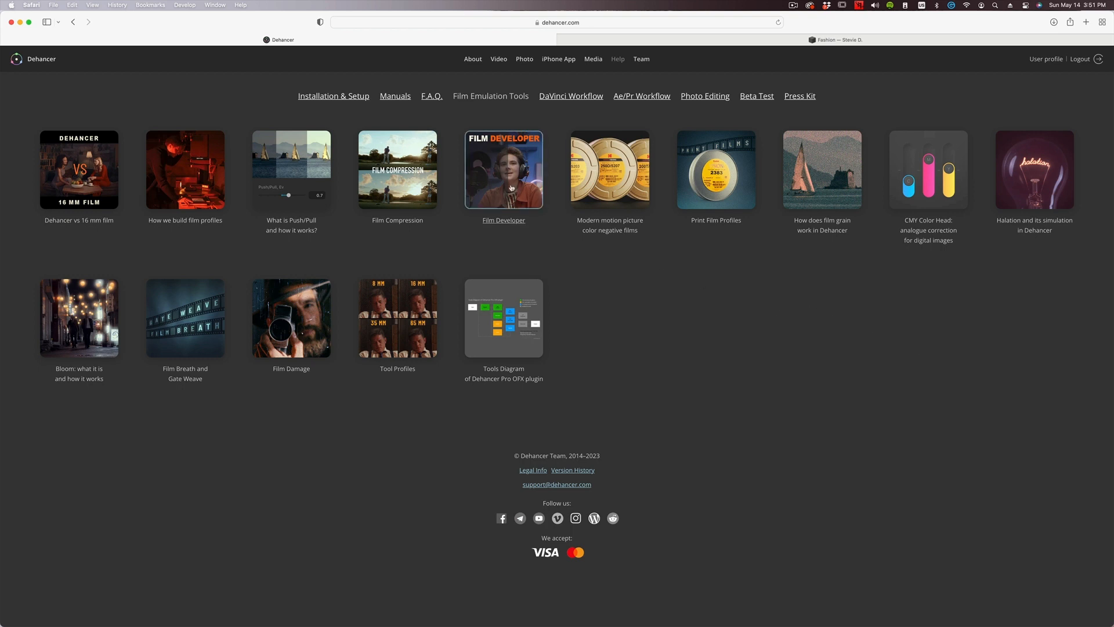
{"action": "left_click", "coordinate": [358, 99]}
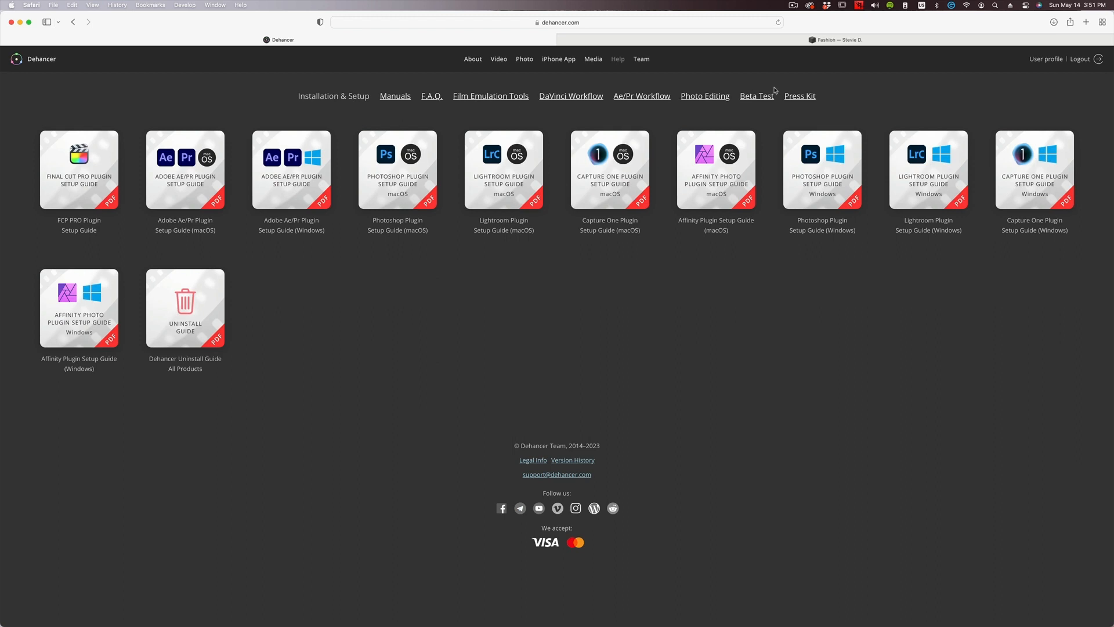
Step: Look through the Dehancer Team page down to its end, and return to the website's About page
{"action": "left_click", "coordinate": [643, 61]}
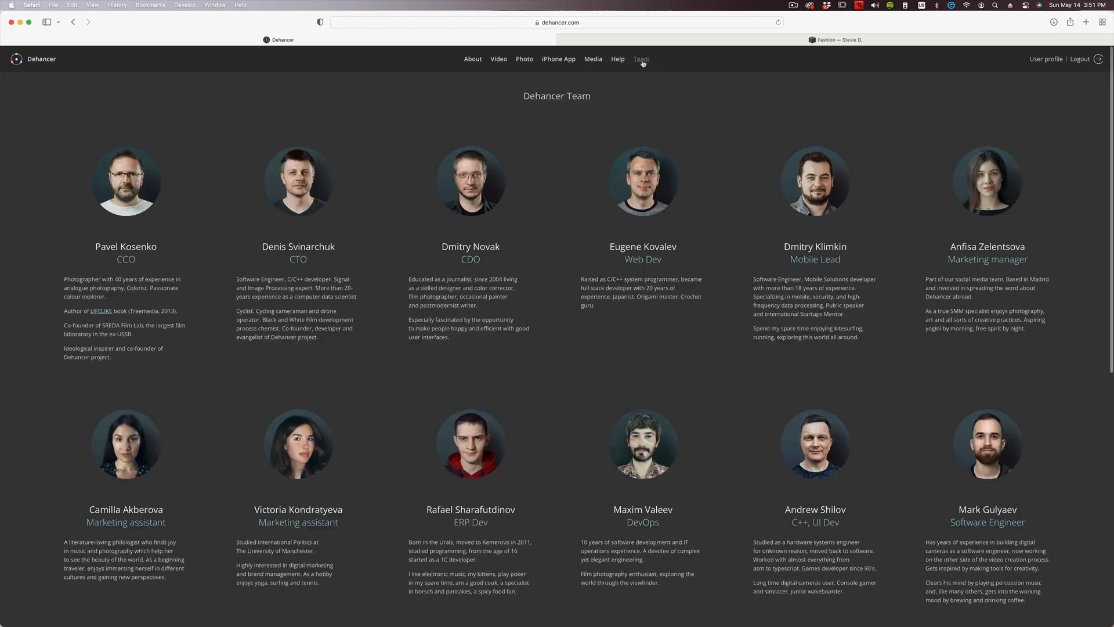
{"action": "scroll", "coordinate": [605, 194], "scroll_direction": "down", "scroll_amount": 5}
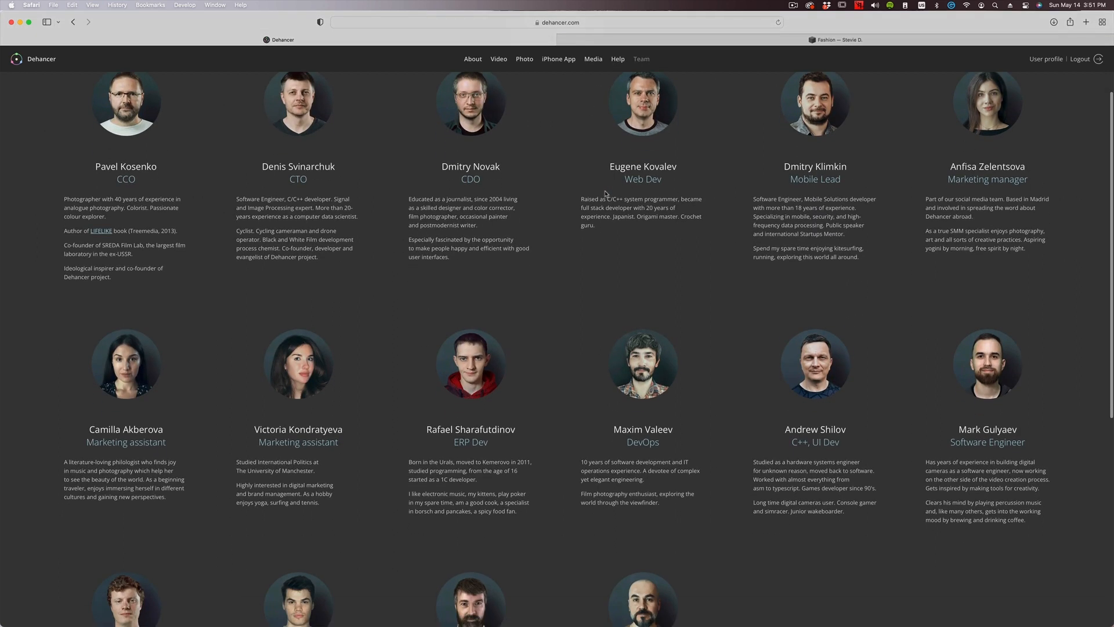
{"action": "scroll", "coordinate": [605, 194], "scroll_direction": "down", "scroll_amount": 3}
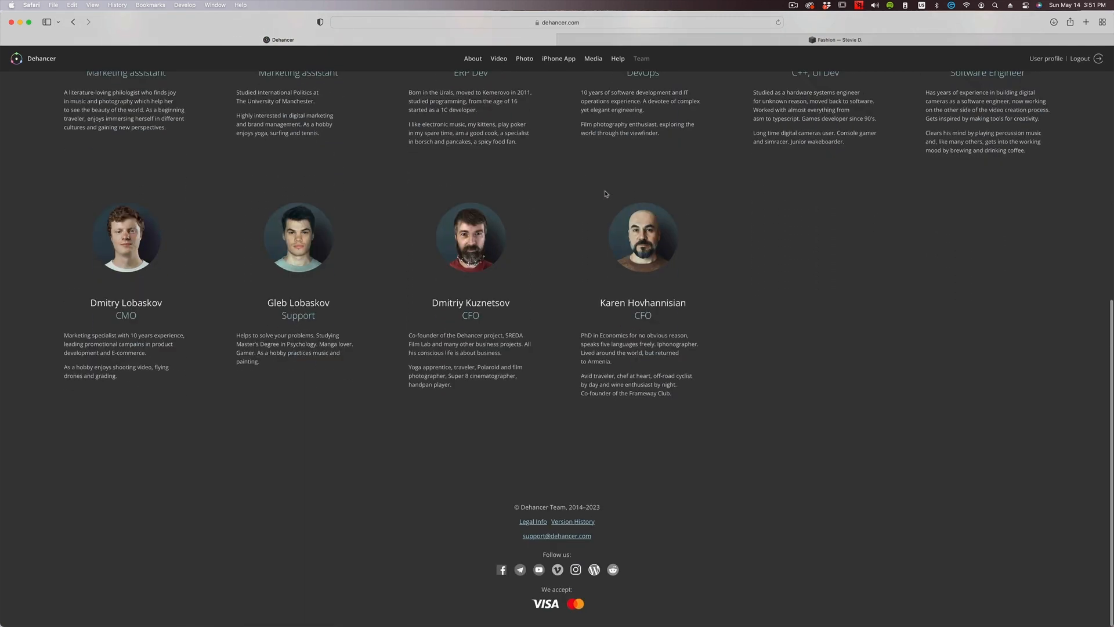
{"action": "scroll", "coordinate": [605, 194], "scroll_direction": "up", "scroll_amount": 4}
{"action": "scroll", "coordinate": [605, 193], "scroll_direction": "up", "scroll_amount": 4}
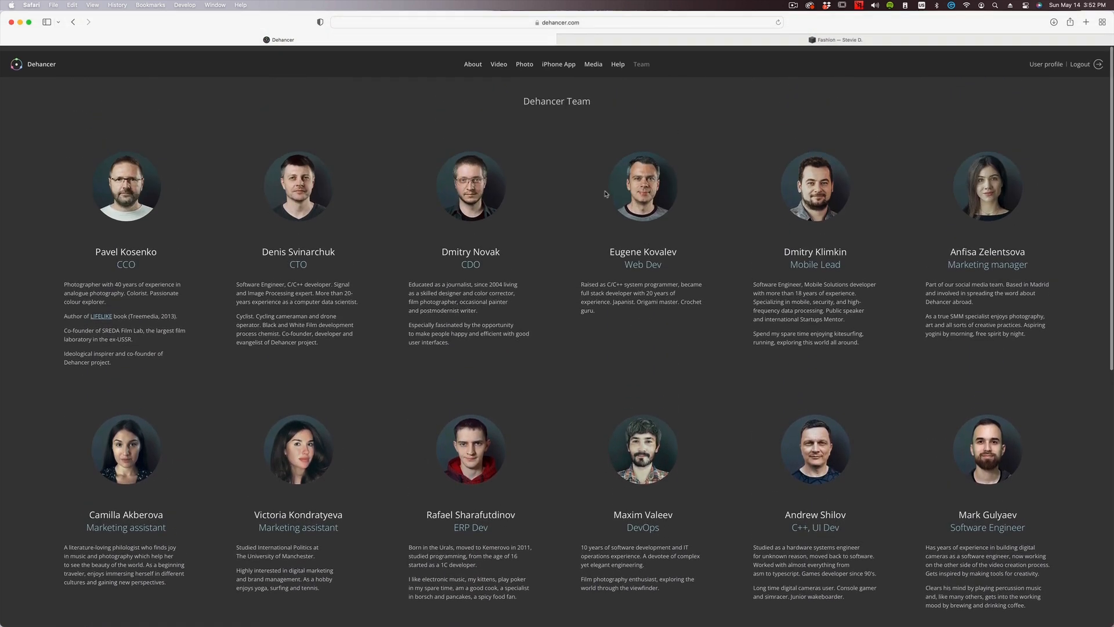
{"action": "left_click", "coordinate": [478, 60]}
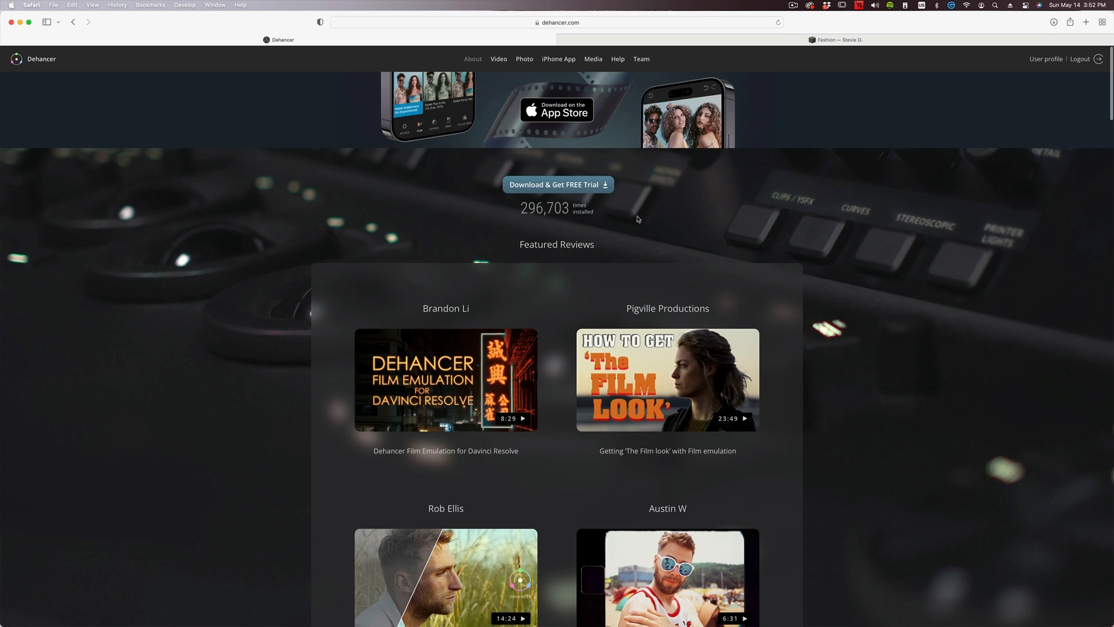
{"action": "scroll", "coordinate": [639, 218], "scroll_direction": "down", "scroll_amount": 3}
{"action": "scroll", "coordinate": [638, 218], "scroll_direction": "up", "scroll_amount": 3}
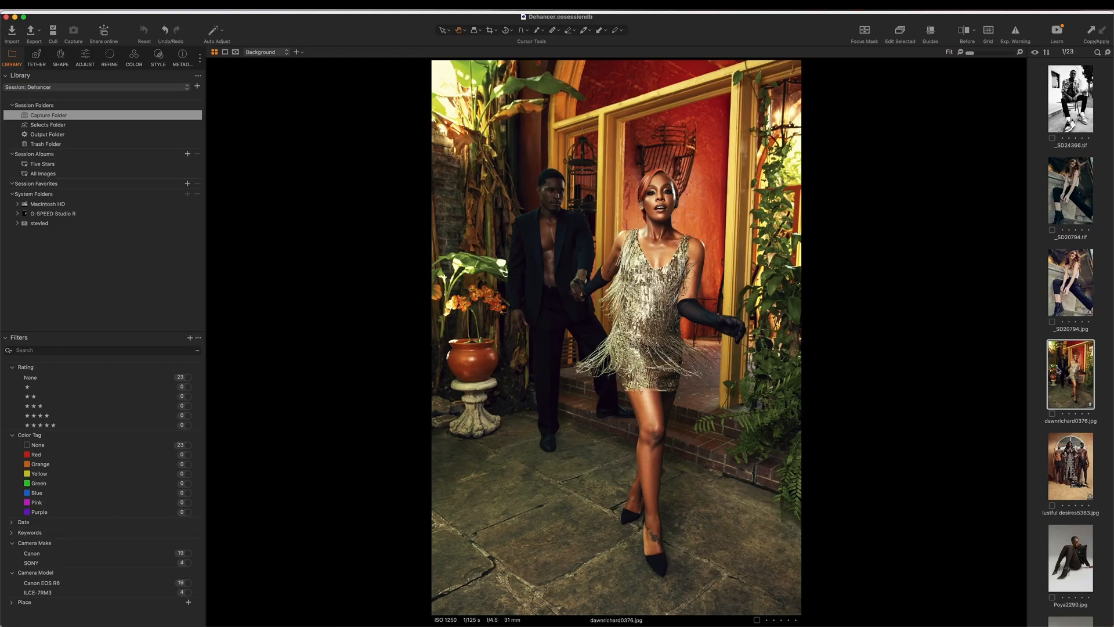
Step: Open the photo of the woman in the gold fringe dress from Capture One in the Dehancer plugin for editing
{"action": "right_click", "coordinate": [1063, 376]}
{"action": "mouse_move", "coordinate": [993, 368]}
{"action": "left_click", "coordinate": [922, 393]}
{"action": "left_click", "coordinate": [641, 422]}
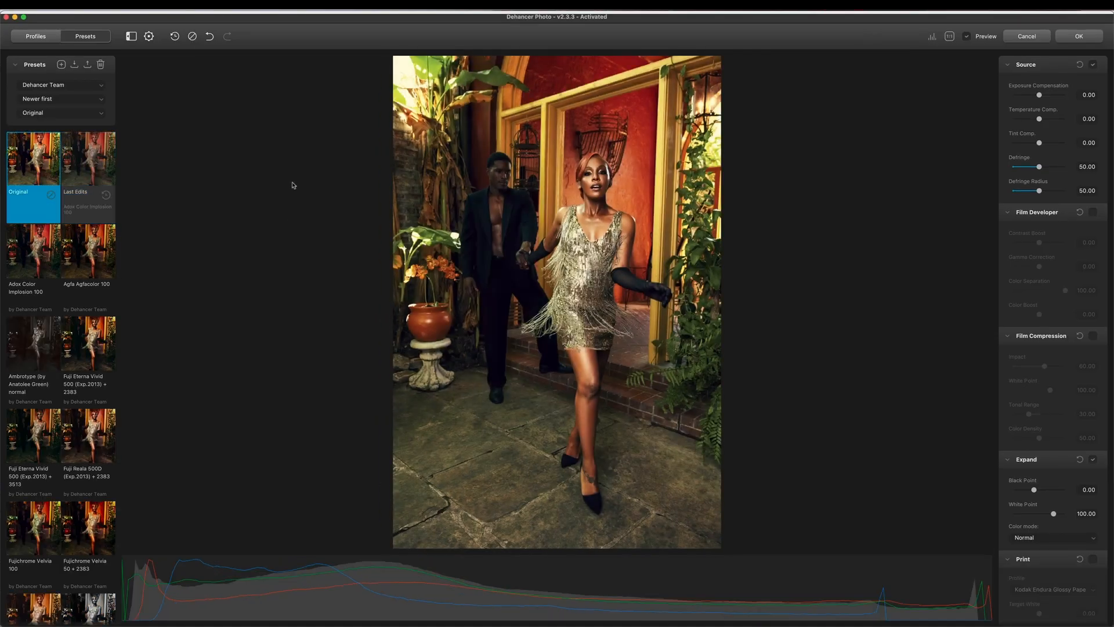
Step: Apply the Prokudin-Gorskiy 1906 (experimental) preset to the photo and lower the temperature compensation to about -20
{"action": "scroll", "coordinate": [85, 473], "scroll_direction": "down", "scroll_amount": 15}
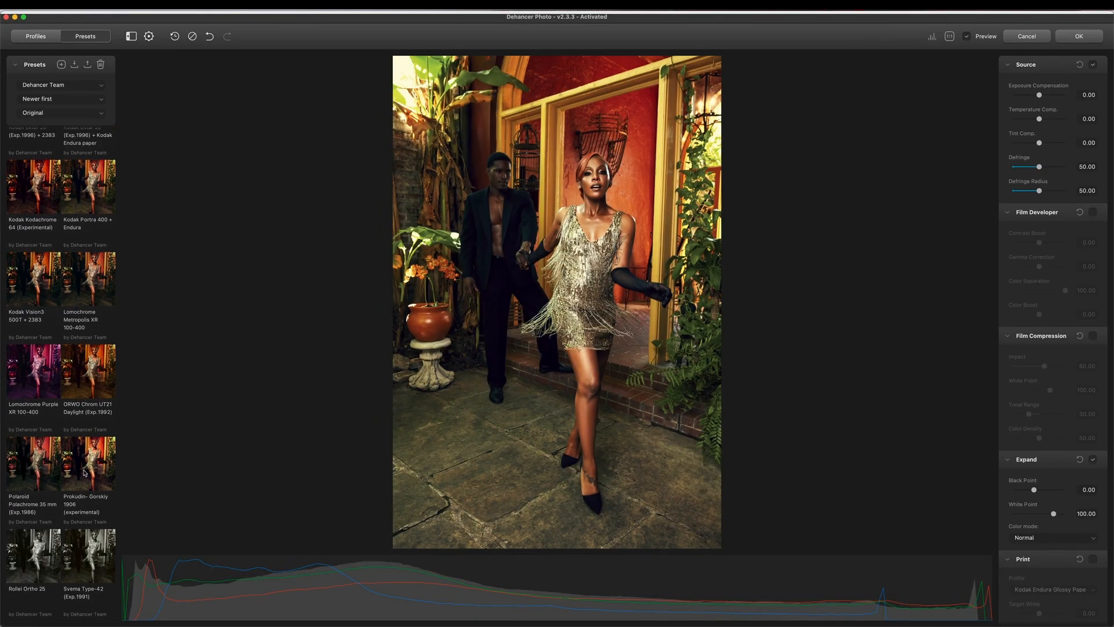
{"action": "left_click", "coordinate": [85, 473]}
{"action": "left_click_drag", "start_coordinate": [1042, 120], "coordinate": [1036, 120]}
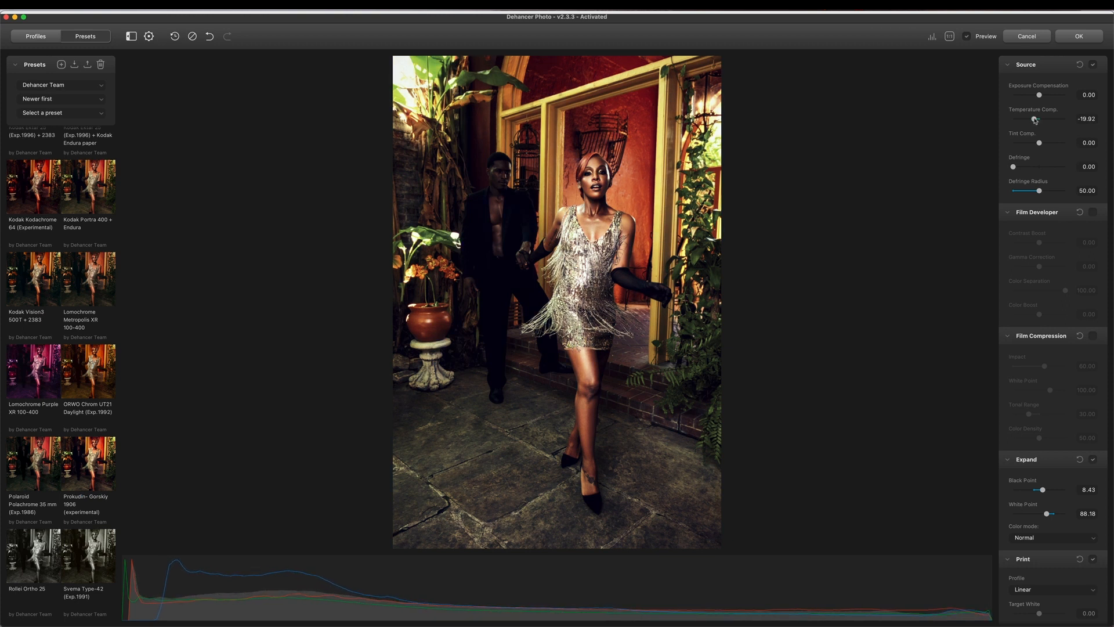
{"action": "scroll", "coordinate": [1035, 121], "scroll_direction": "down", "scroll_amount": 3}
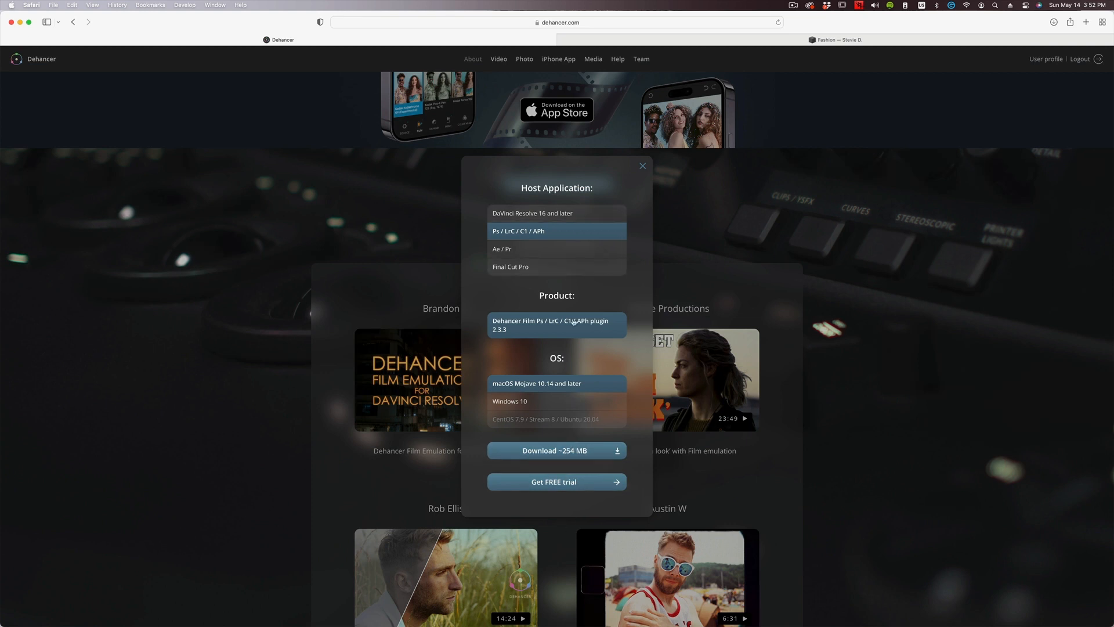
Step: Close the plugin download options on the Dehancer website and switch to Capture One
{"action": "left_click", "coordinate": [643, 166]}
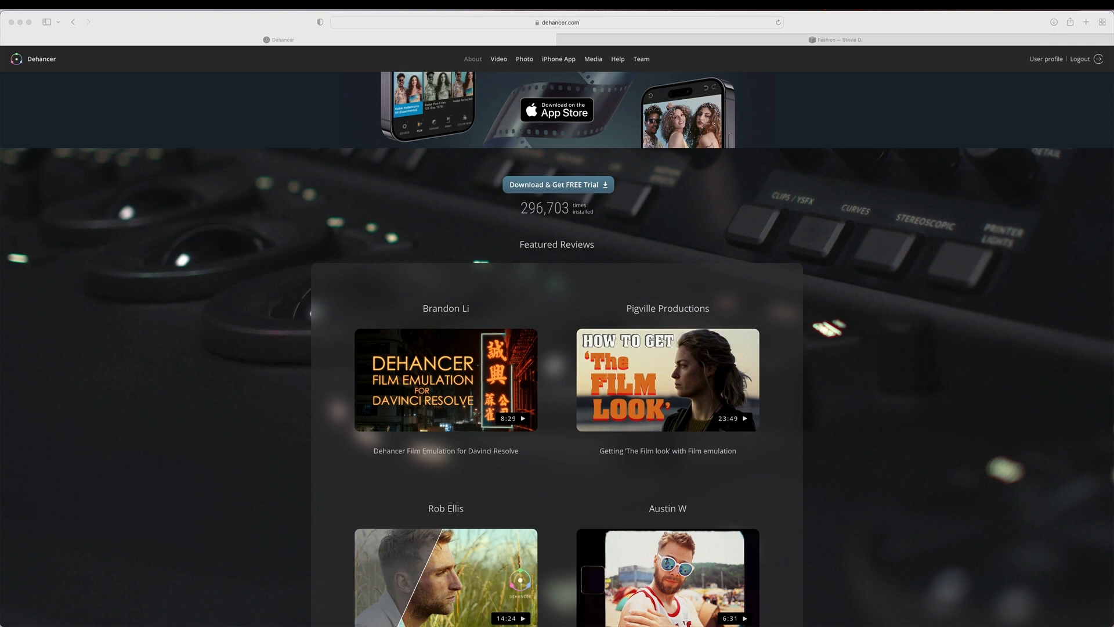
{"action": "left_click", "coordinate": [469, 608]}
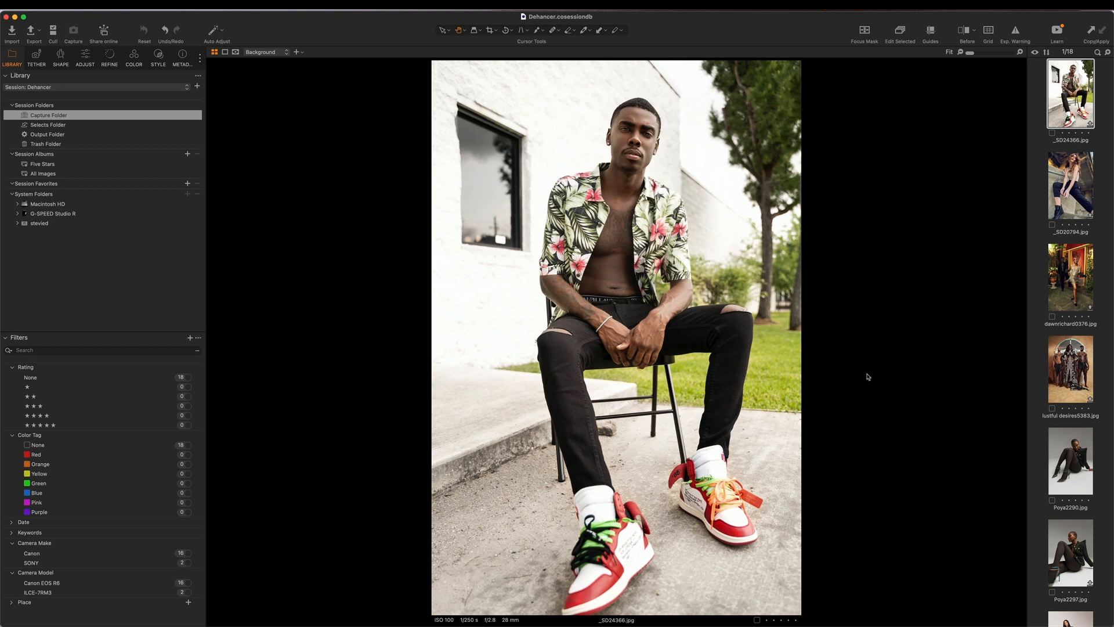
Step: Open _SD24366.jpg for editing in the Dehancer Lightroom Plugin as a 16-bit TIFF and maximize the plugin window
{"action": "right_click", "coordinate": [1053, 109]}
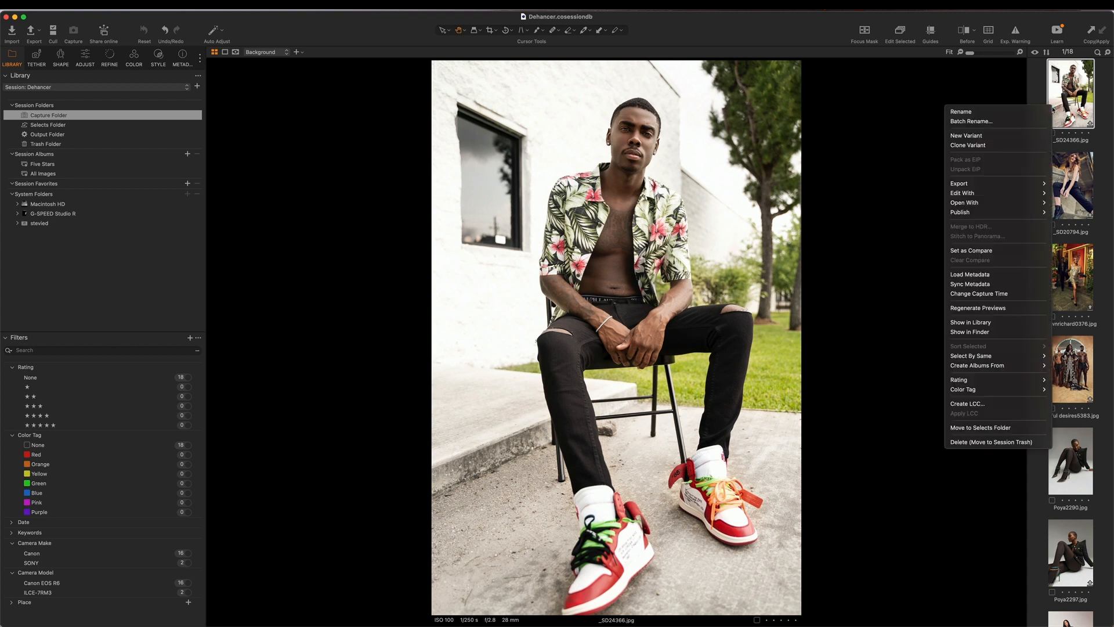
{"action": "mouse_move", "coordinate": [1002, 188]}
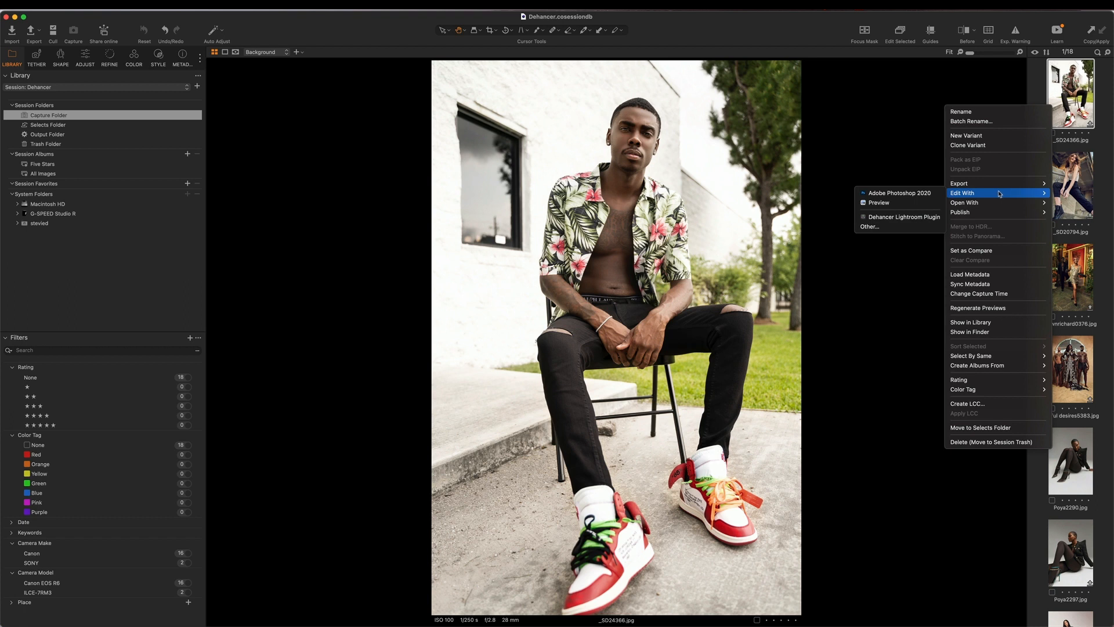
{"action": "left_click", "coordinate": [903, 223]}
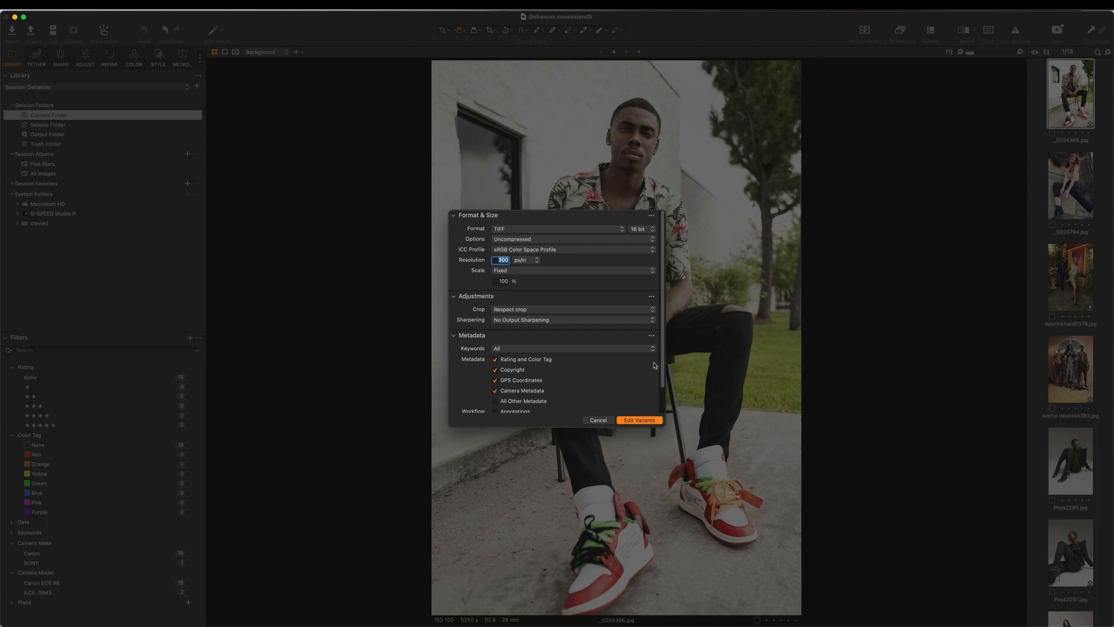
{"action": "left_click", "coordinate": [642, 421]}
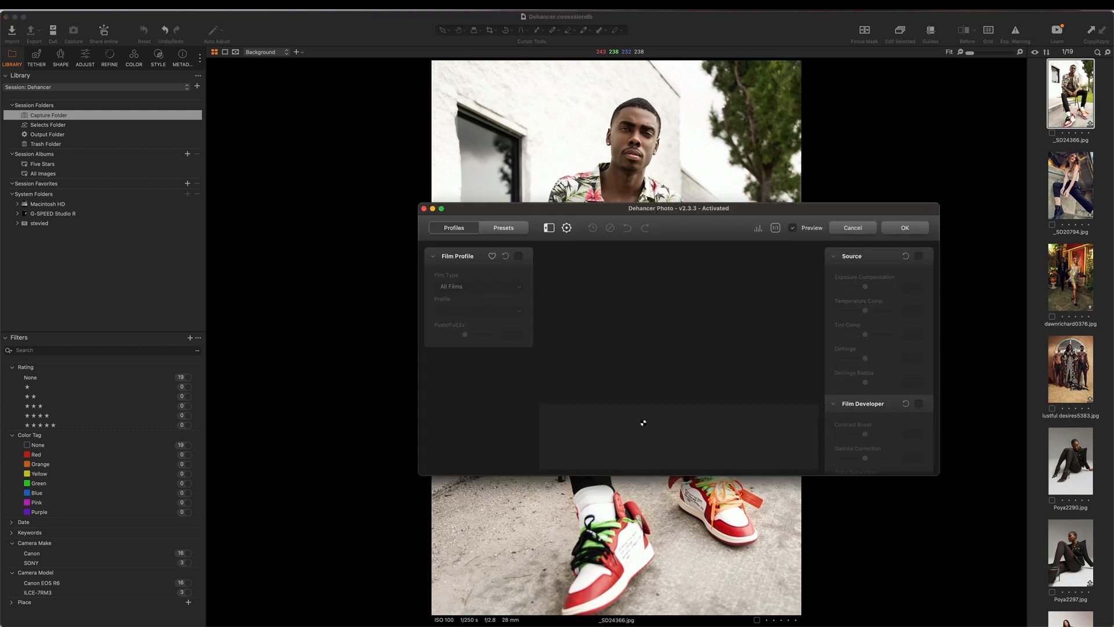
{"action": "double_click", "coordinate": [739, 210]}
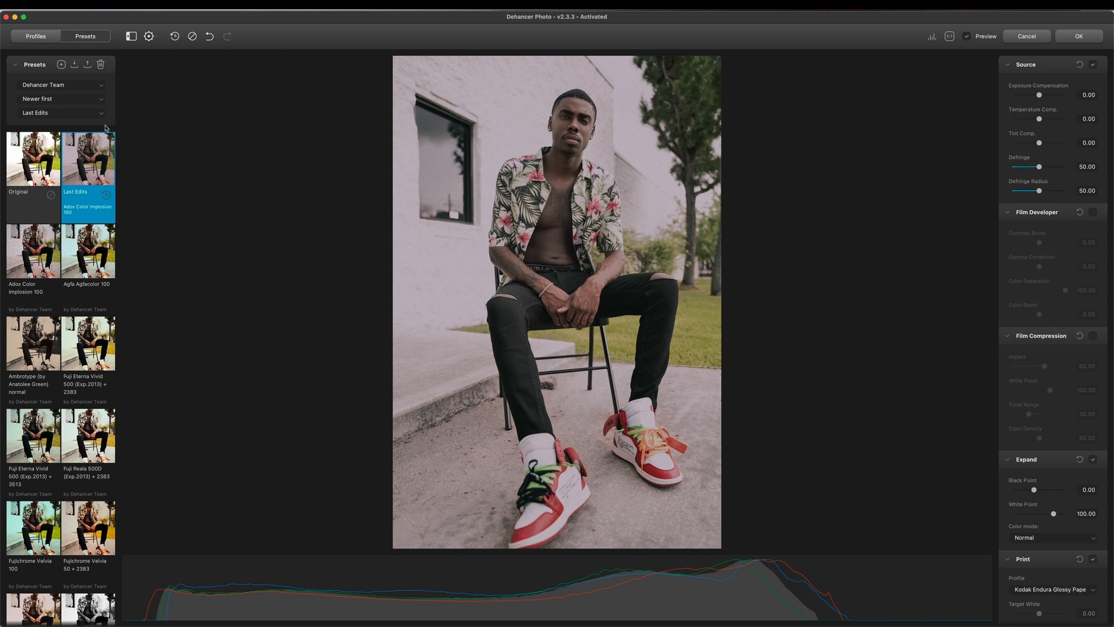
Step: Reset the photo to its original look and show All Presets in the preset list
{"action": "left_click", "coordinate": [193, 36]}
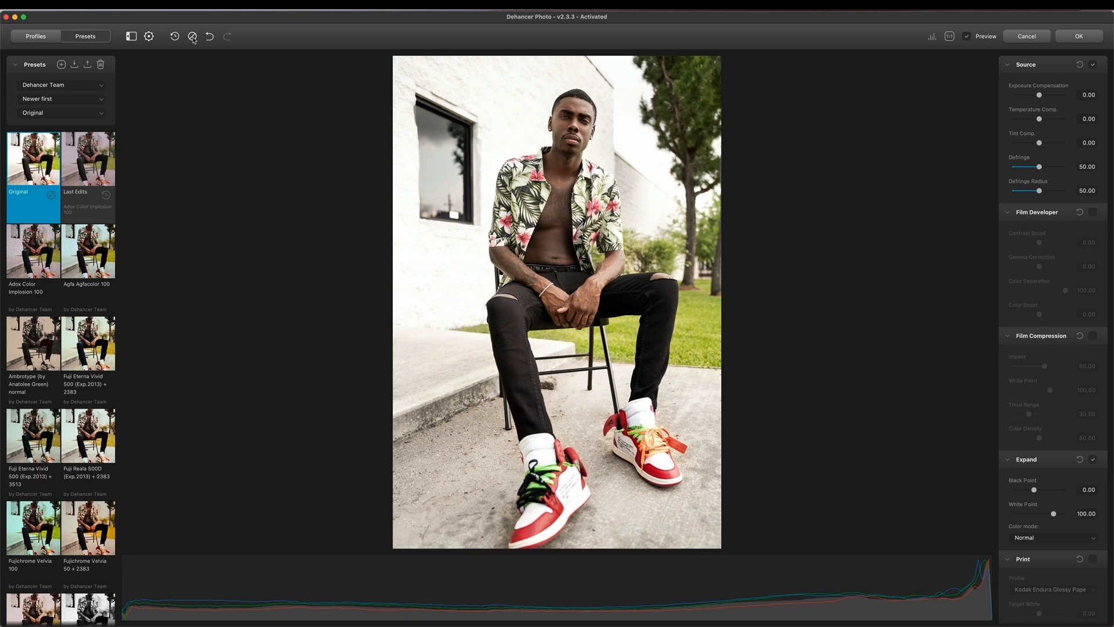
{"action": "left_click", "coordinate": [72, 85]}
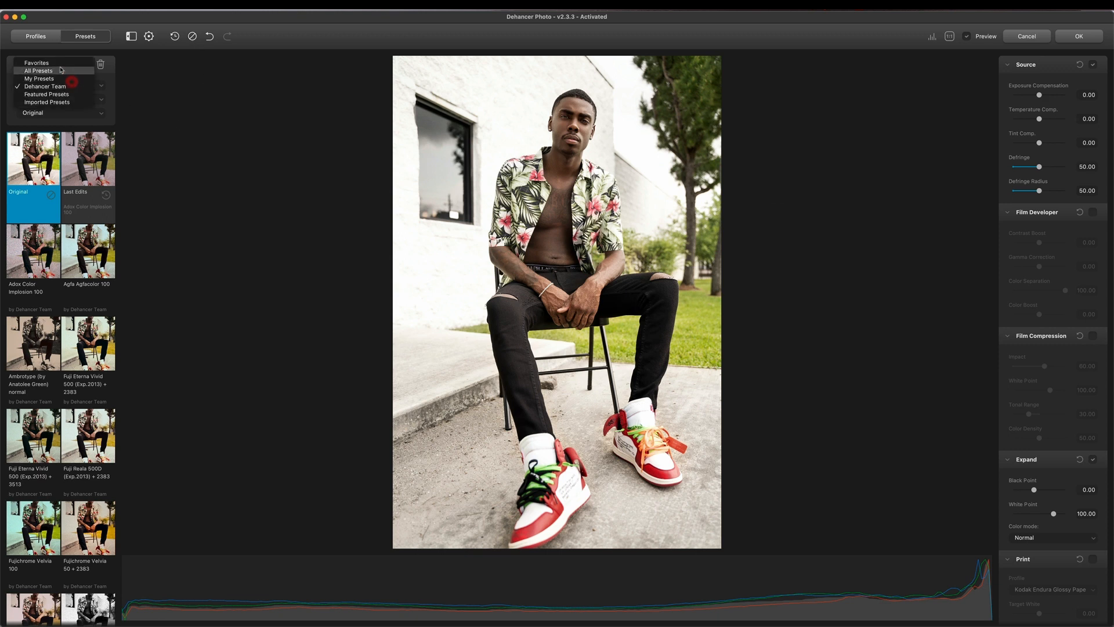
{"action": "left_click", "coordinate": [61, 70]}
Step: Browse the film presets, try Ilford HP5 Plus 400 + Kodak Endura Glossy Paper, and apply Ilford XP2 Super 400 instead
{"action": "scroll", "coordinate": [77, 186], "scroll_direction": "down", "scroll_amount": 3}
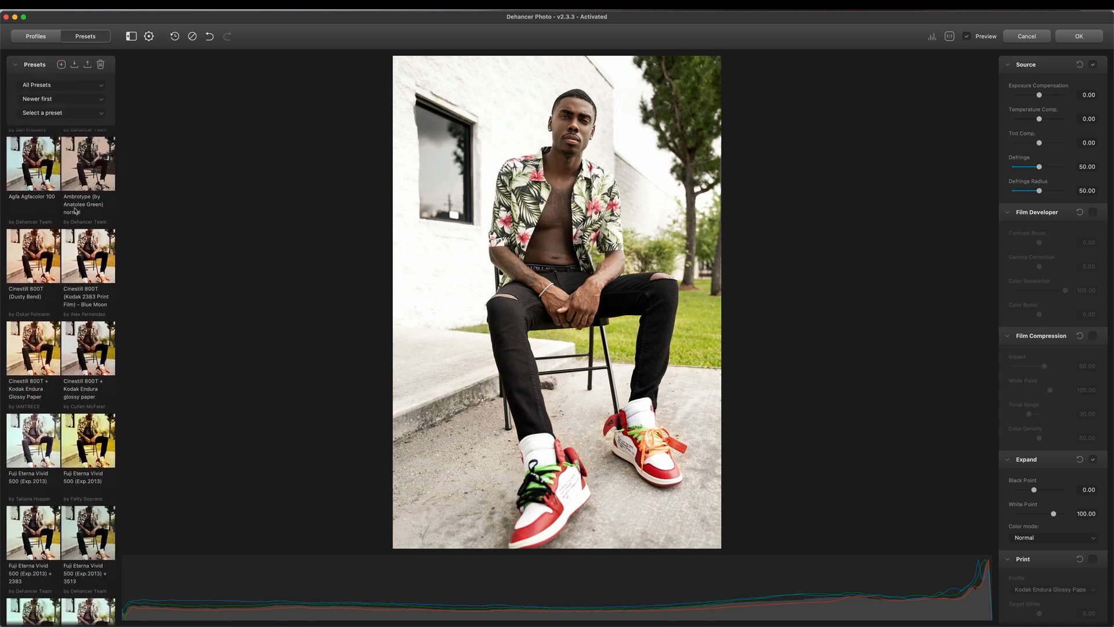
{"action": "scroll", "coordinate": [74, 211], "scroll_direction": "down", "scroll_amount": 10}
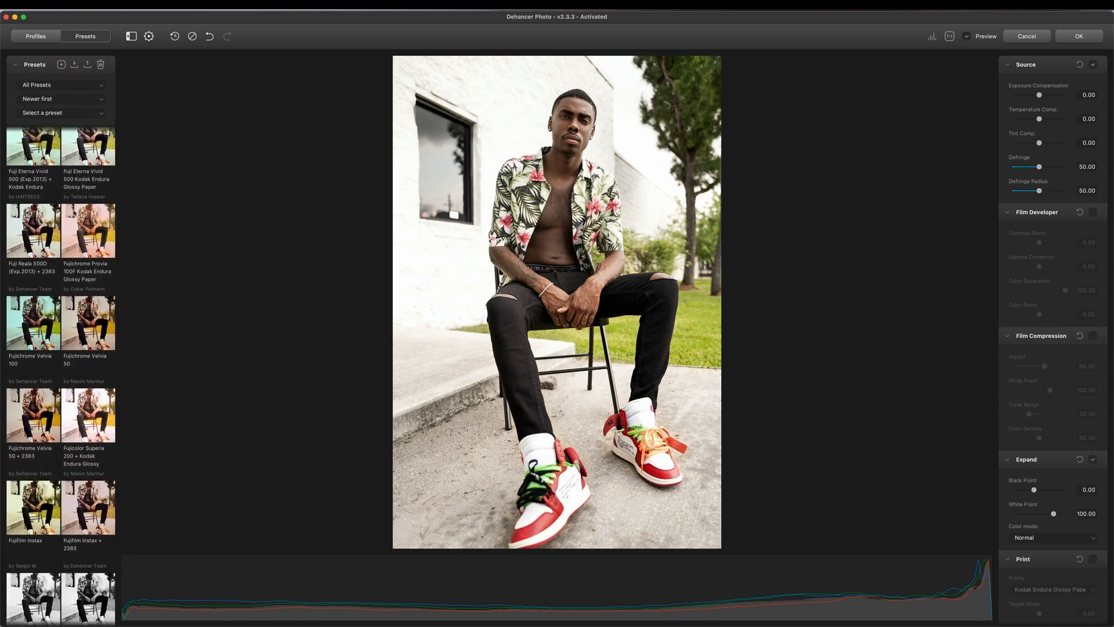
{"action": "scroll", "coordinate": [74, 214], "scroll_direction": "down", "scroll_amount": 8}
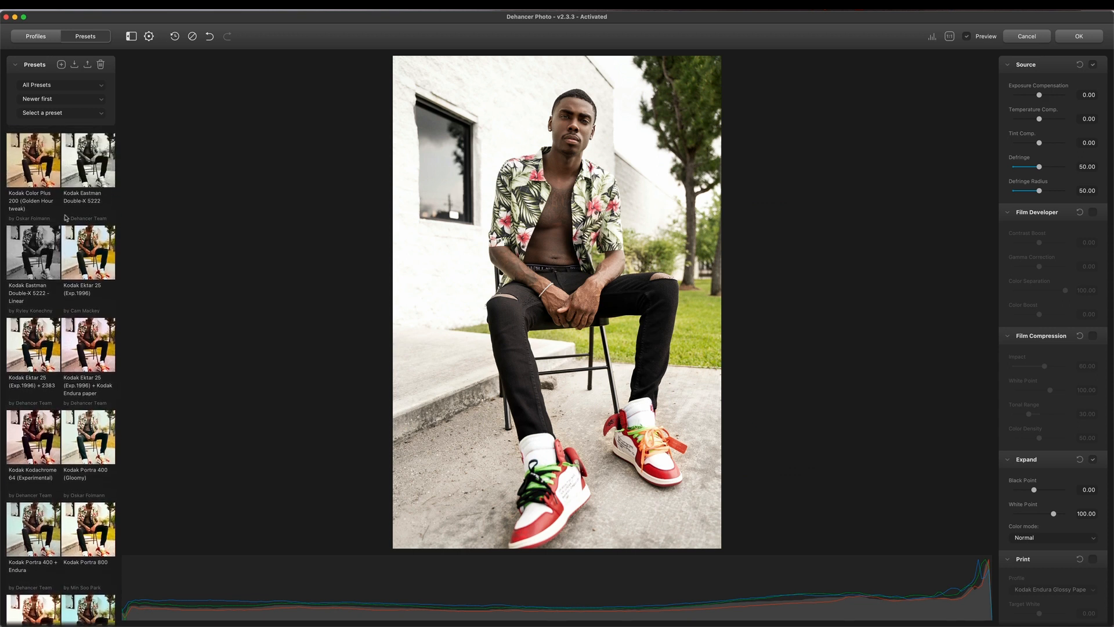
{"action": "scroll", "coordinate": [62, 242], "scroll_direction": "up", "scroll_amount": 5}
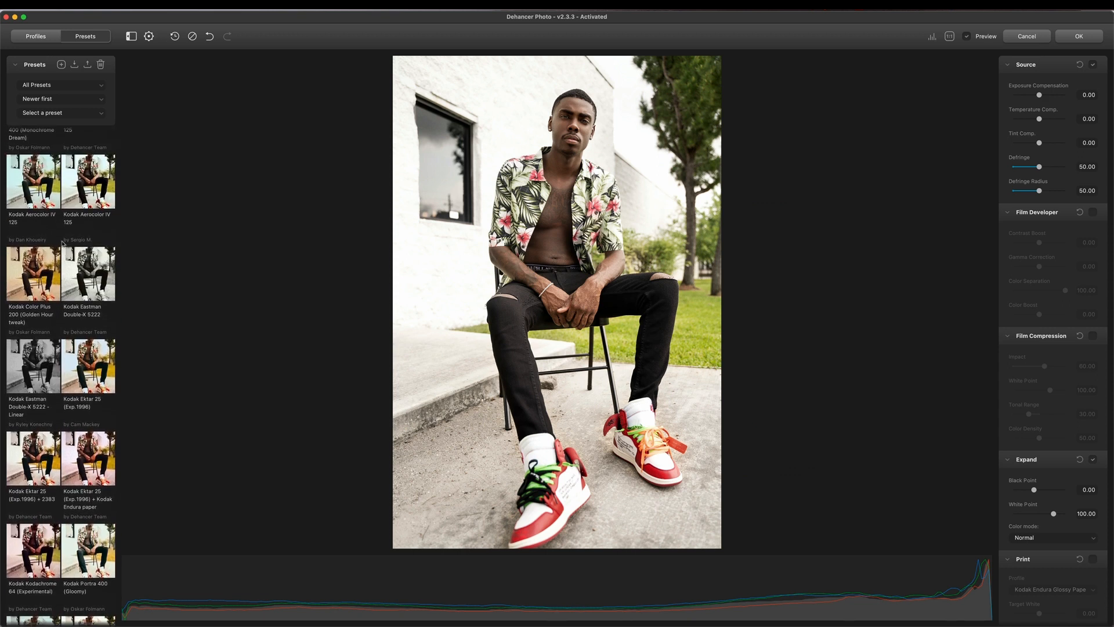
{"action": "scroll", "coordinate": [62, 242], "scroll_direction": "down", "scroll_amount": 5}
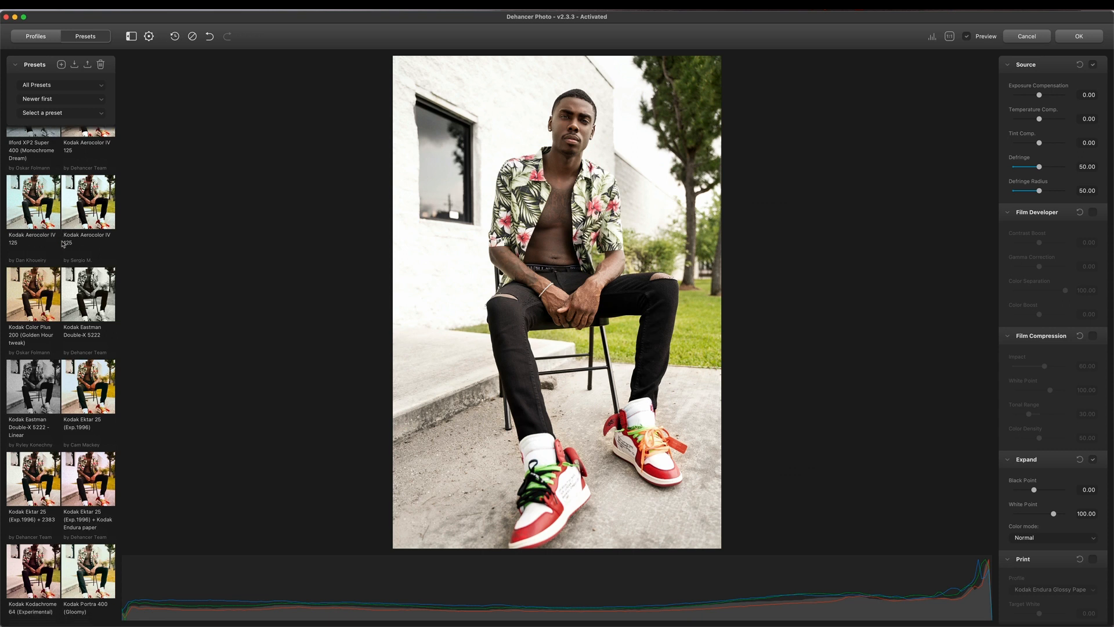
{"action": "scroll", "coordinate": [62, 242], "scroll_direction": "down", "scroll_amount": 5}
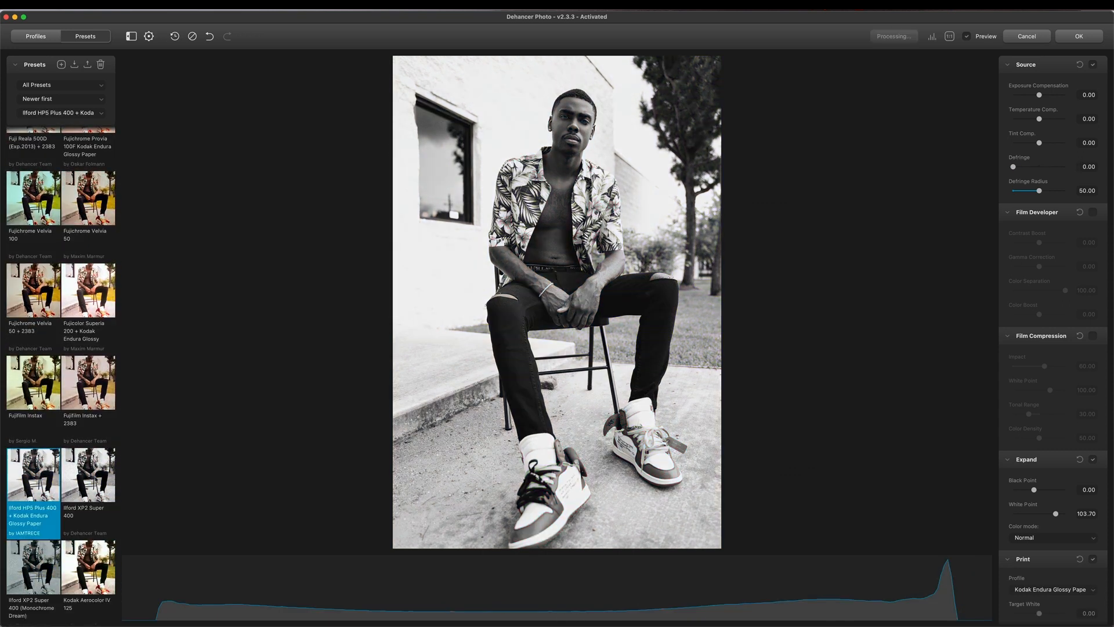
{"action": "left_click", "coordinate": [96, 479]}
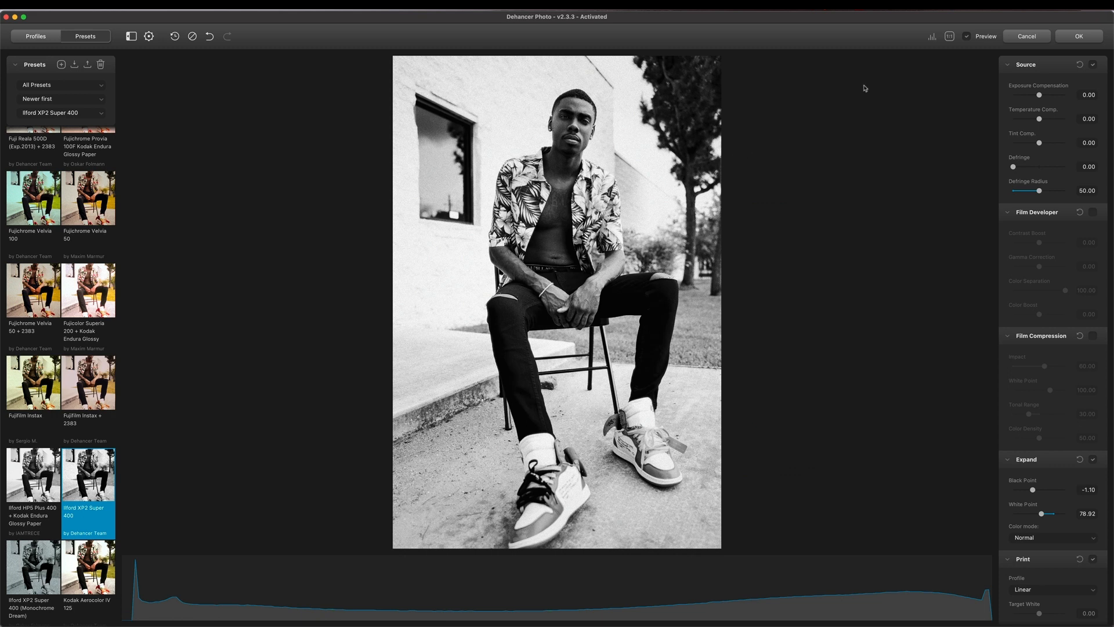
Step: Compare the black-and-white photo with its unprocessed original by toggling the preview off and back on
{"action": "left_click", "coordinate": [968, 38]}
{"action": "left_click", "coordinate": [968, 39]}
Step: Hide the histogram, inspect the photo at 1:1 magnification, and fit the whole photo in the view again
{"action": "left_click", "coordinate": [932, 39]}
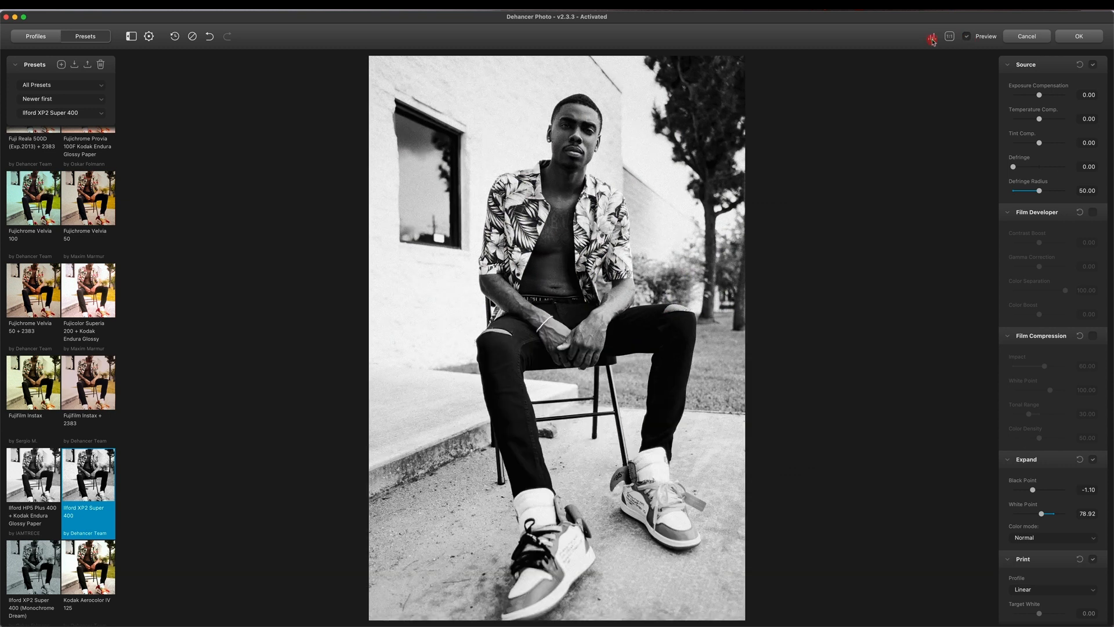
{"action": "left_click", "coordinate": [932, 39]}
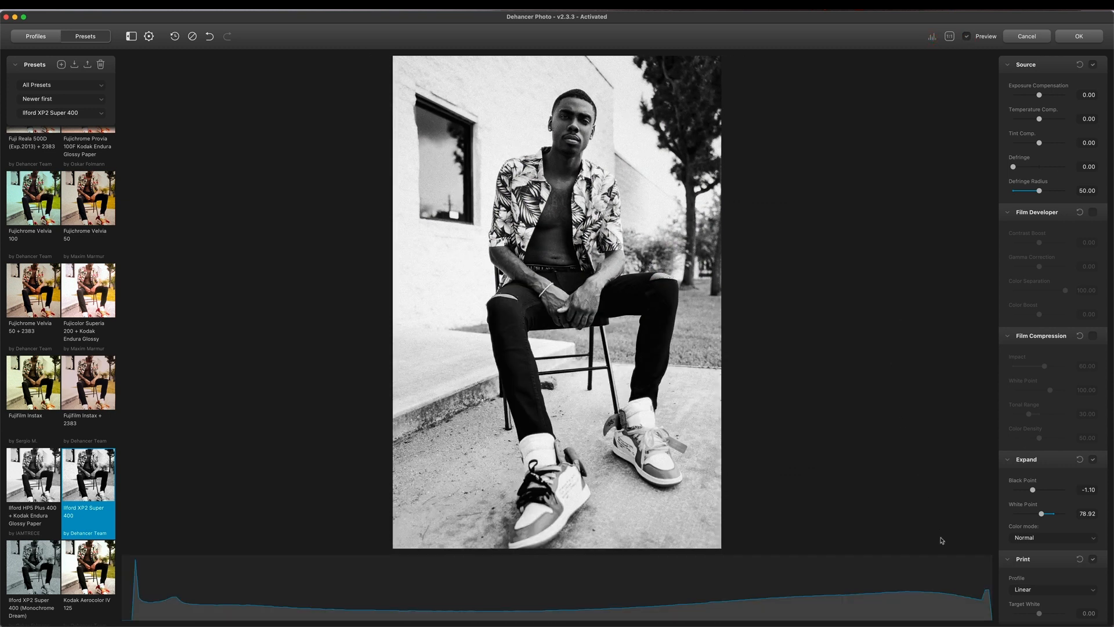
{"action": "left_click", "coordinate": [931, 41]}
{"action": "left_click", "coordinate": [947, 39]}
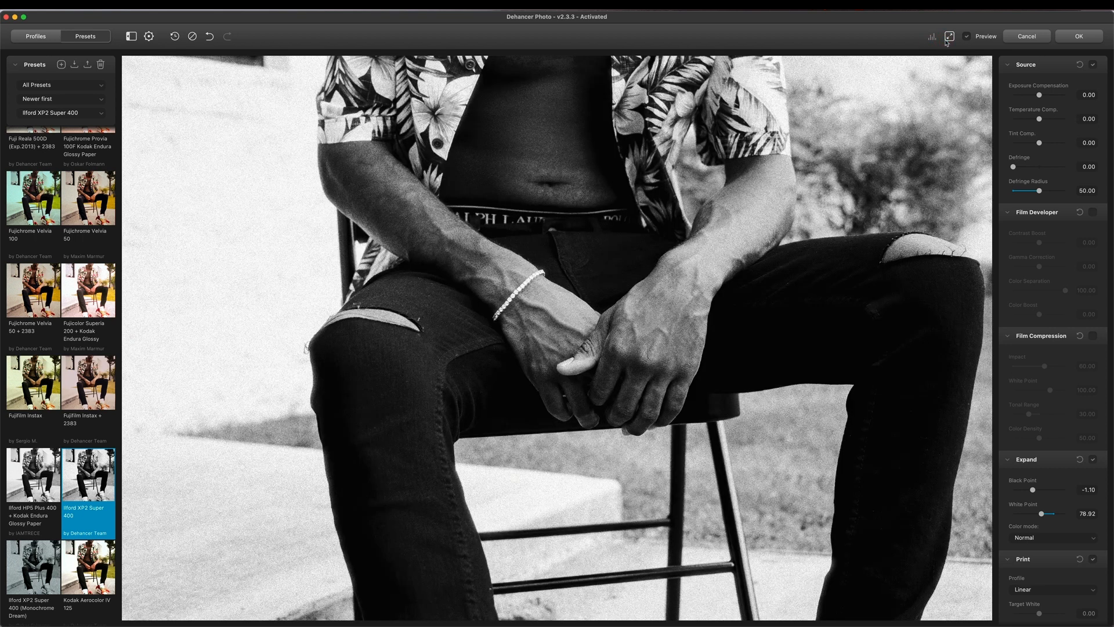
{"action": "left_click", "coordinate": [947, 40]}
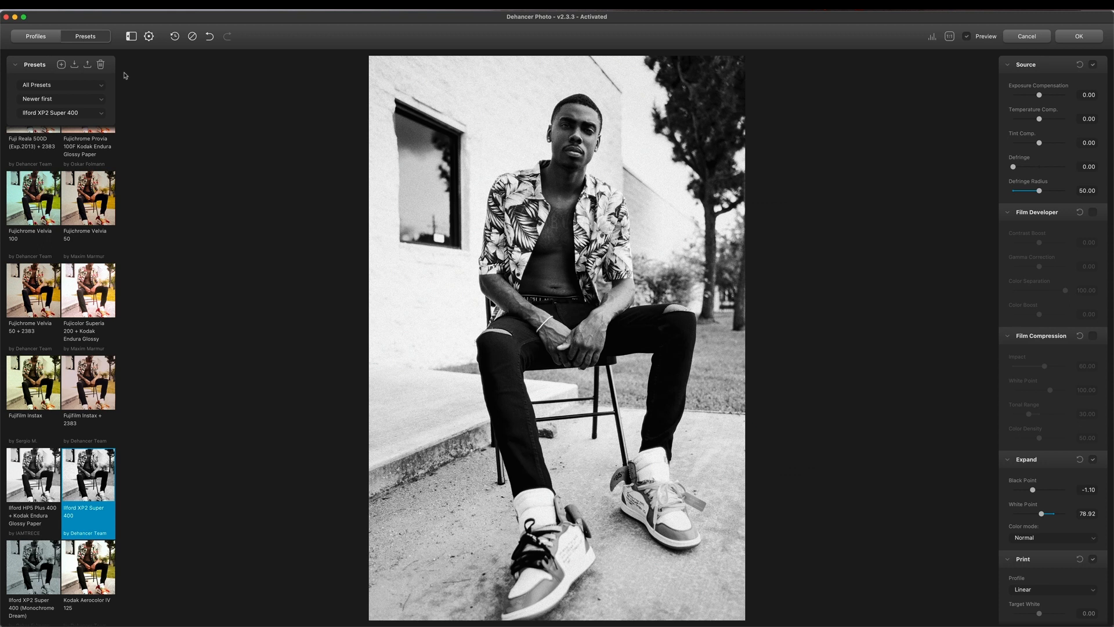
Step: Open the plugin settings, review the film profile, license, GPU and preview options, and close them
{"action": "left_click", "coordinate": [149, 37]}
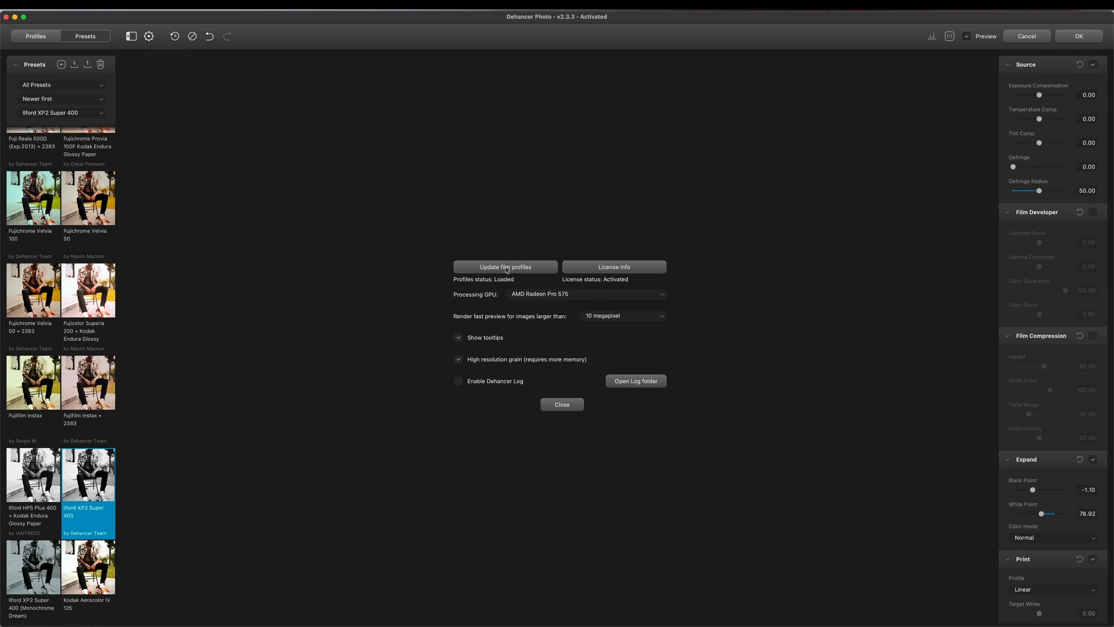
{"action": "left_click", "coordinate": [561, 405]}
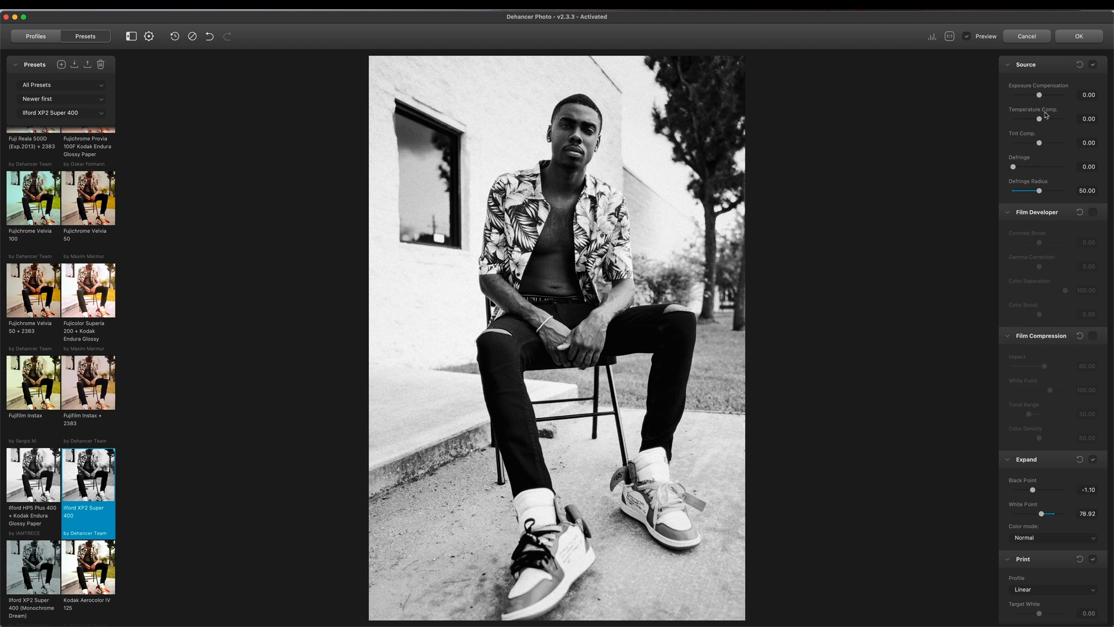
Step: Try the Fujifilm 3513 Print film profile and set the print profile to Kodak Endura Glossy Paper instead
{"action": "scroll", "coordinate": [1042, 219], "scroll_direction": "down", "scroll_amount": 1}
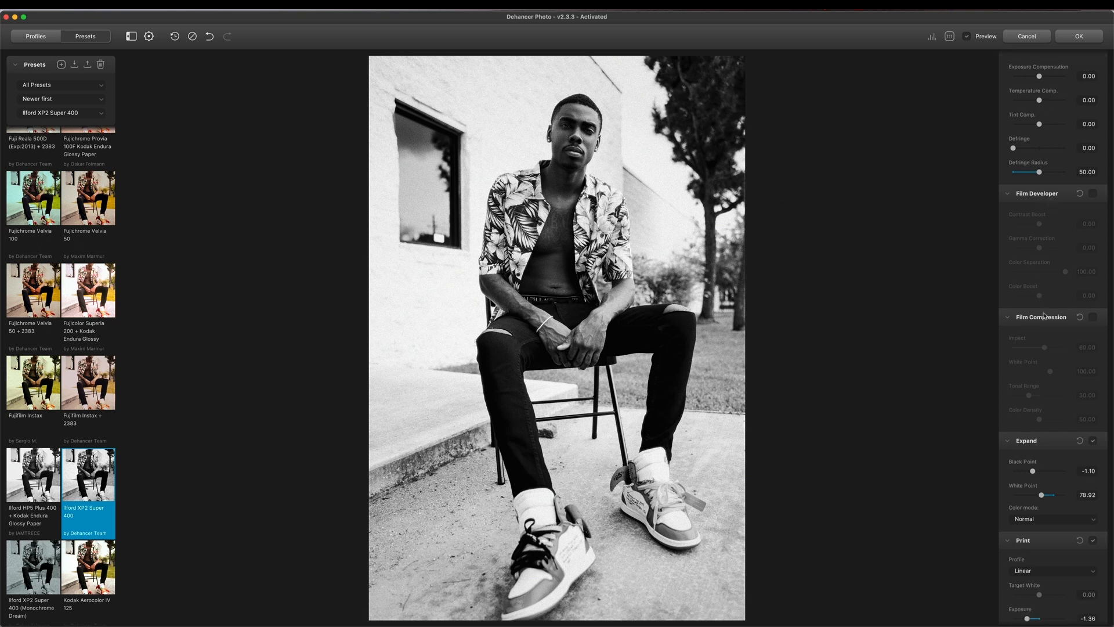
{"action": "scroll", "coordinate": [1044, 325], "scroll_direction": "down", "scroll_amount": 6}
{"action": "scroll", "coordinate": [1043, 364], "scroll_direction": "down", "scroll_amount": 3}
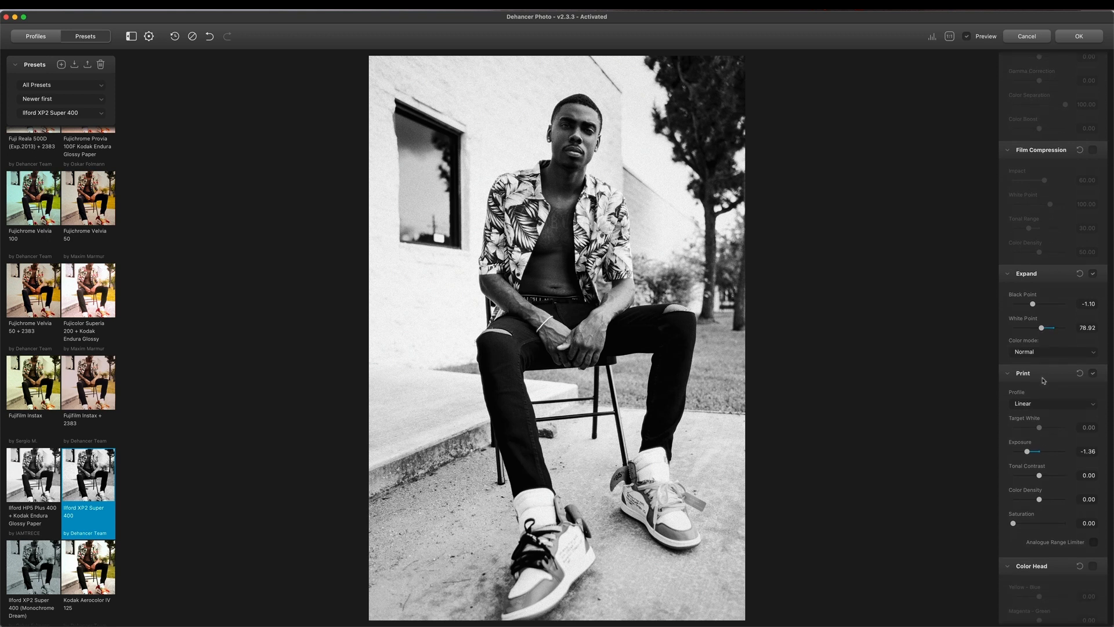
{"action": "left_click", "coordinate": [1043, 405]}
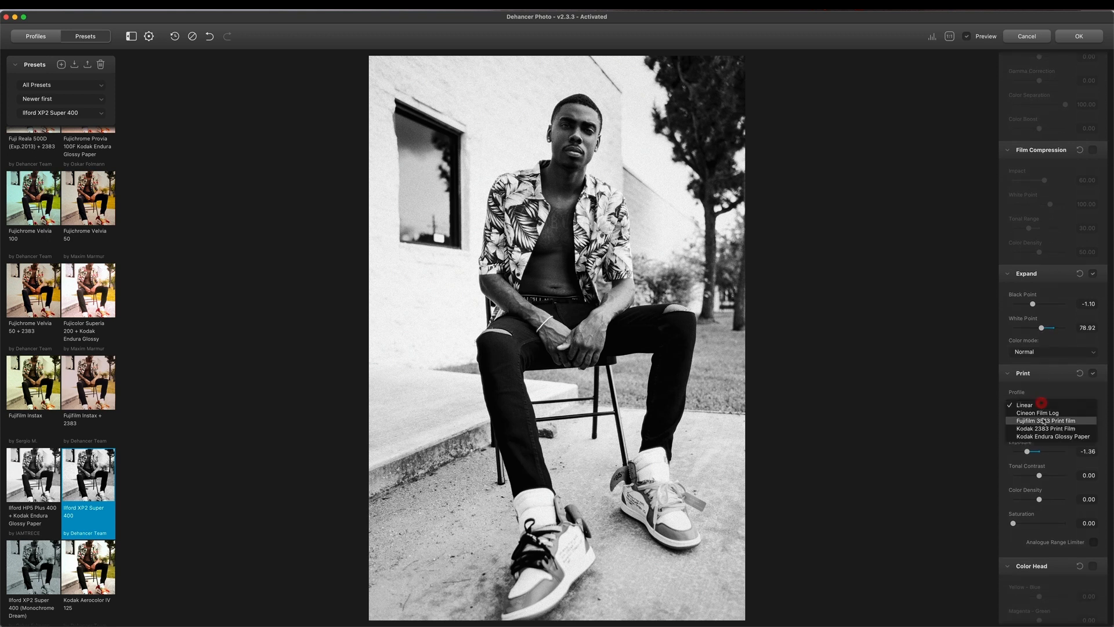
{"action": "left_click", "coordinate": [1043, 420]}
{"action": "left_click", "coordinate": [1048, 401]}
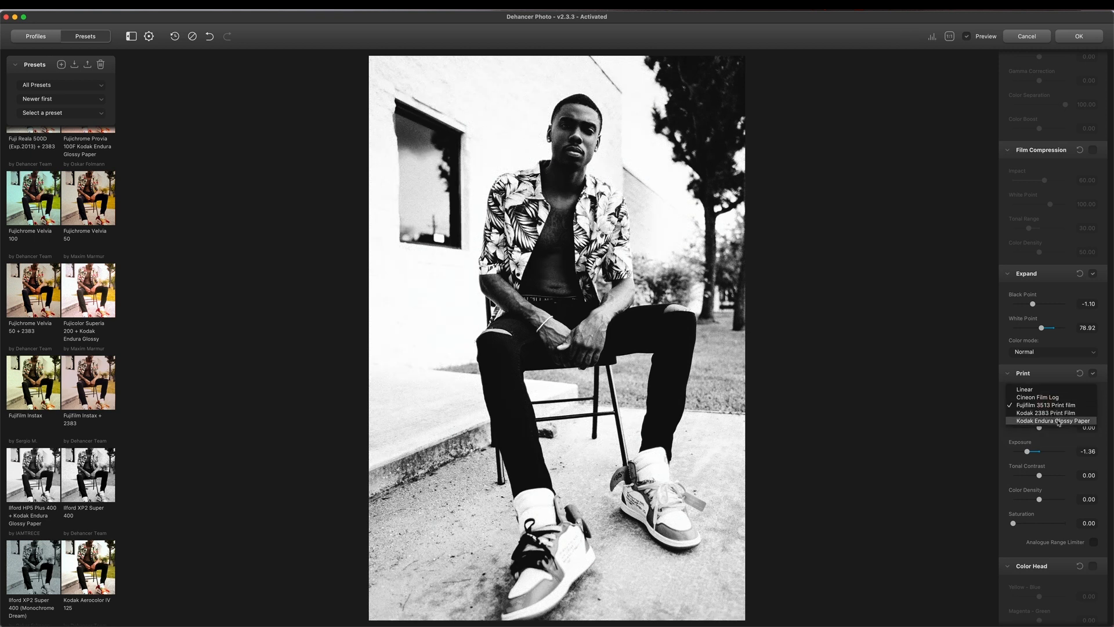
{"action": "left_click", "coordinate": [1056, 420]}
Step: Compare the photo with and without Film Grain by turning the effect off and back on
{"action": "scroll", "coordinate": [1056, 412], "scroll_direction": "down", "scroll_amount": 5}
{"action": "scroll", "coordinate": [1056, 412], "scroll_direction": "down", "scroll_amount": 5}
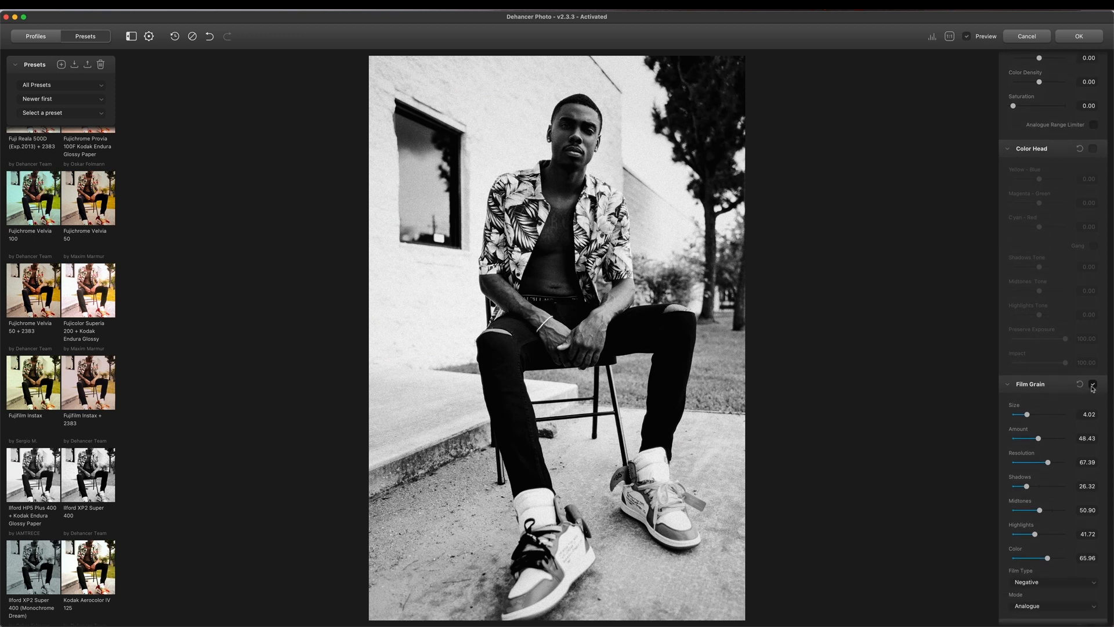
{"action": "left_click", "coordinate": [1093, 384]}
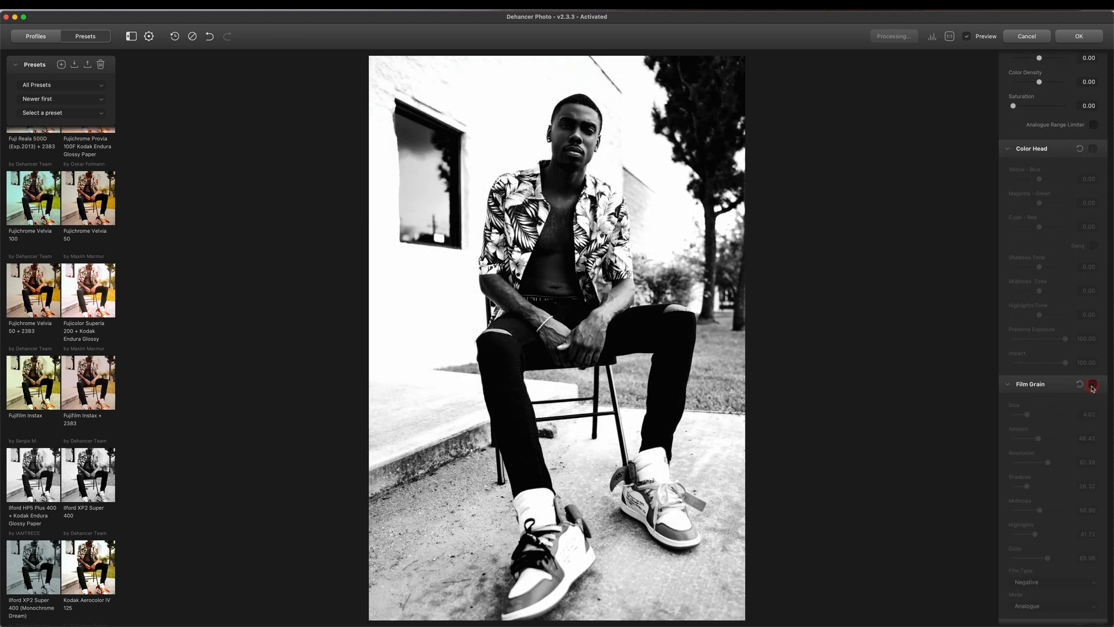
{"action": "left_click", "coordinate": [1092, 384]}
Step: Set the film grain to size 8.64, amount 15.70, resolution 40.91, shadows 70.62, midtones 15.37 and highlights 55.18
{"action": "scroll", "coordinate": [1029, 303], "scroll_direction": "up", "scroll_amount": 3}
{"action": "left_click_drag", "start_coordinate": [1029, 301], "coordinate": [1050, 302]}
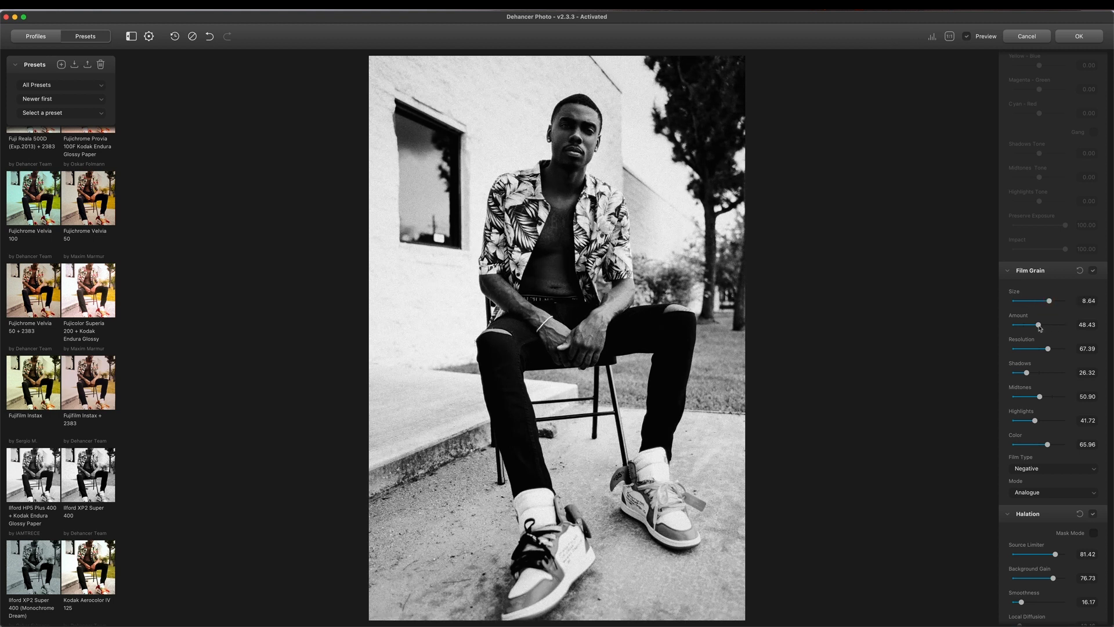
{"action": "left_click_drag", "start_coordinate": [1039, 328], "coordinate": [1035, 352]}
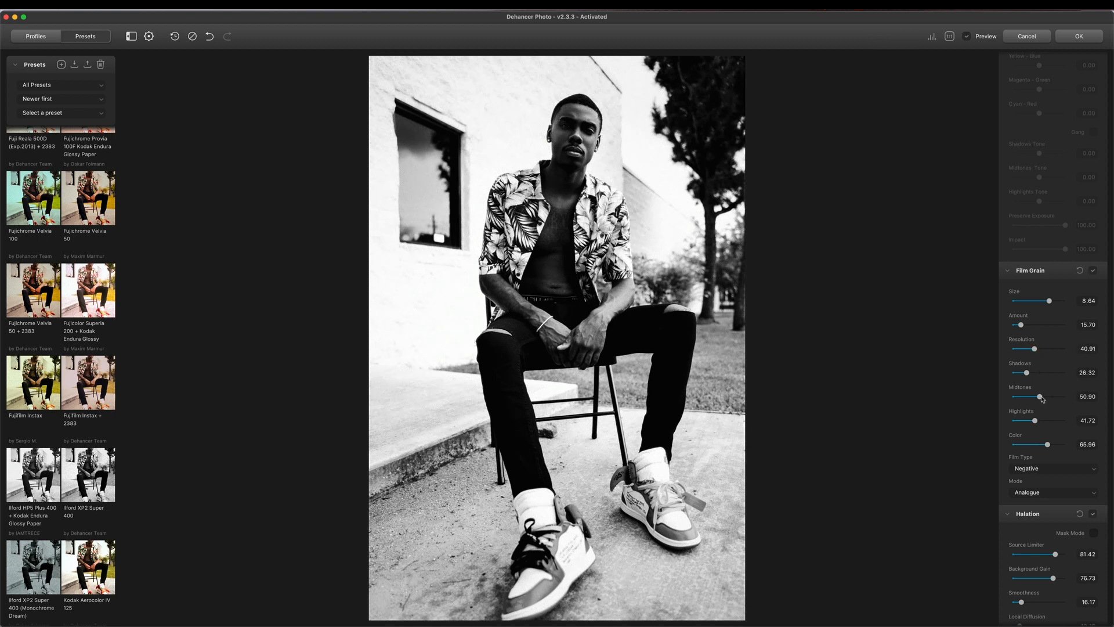
{"action": "left_click_drag", "start_coordinate": [1042, 398], "coordinate": [1051, 373]}
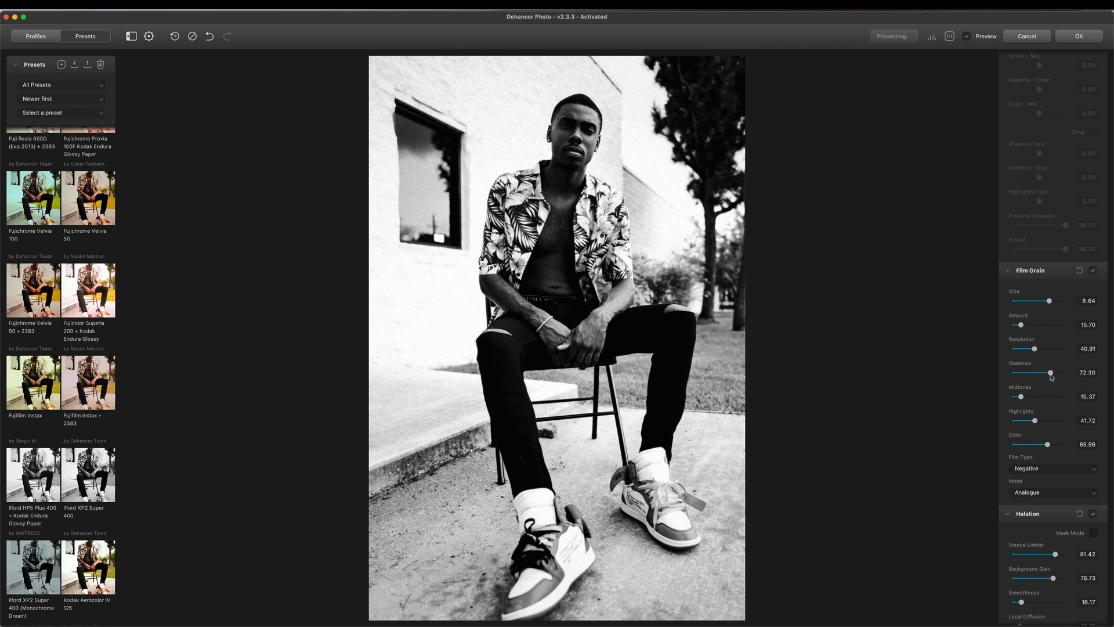
{"action": "left_click_drag", "start_coordinate": [1036, 421], "coordinate": [1041, 422]}
Step: Try the Positive film type for the grain and switch it back to Negative
{"action": "scroll", "coordinate": [1025, 469], "scroll_direction": "down", "scroll_amount": 1}
{"action": "left_click", "coordinate": [1039, 447]}
{"action": "left_click", "coordinate": [1039, 455]}
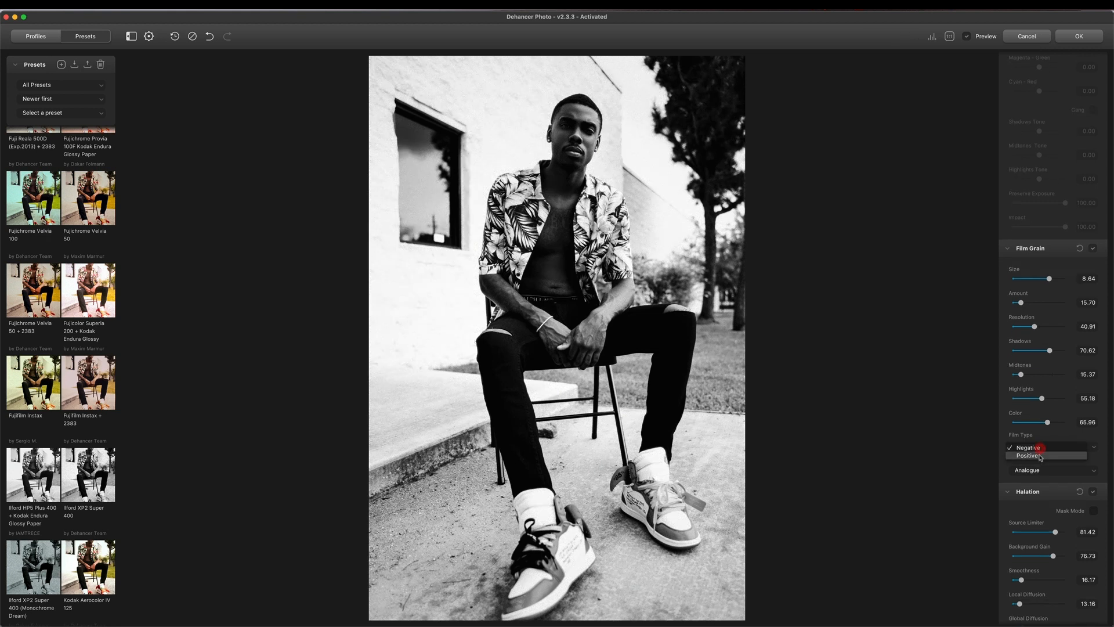
{"action": "left_click", "coordinate": [1042, 449]}
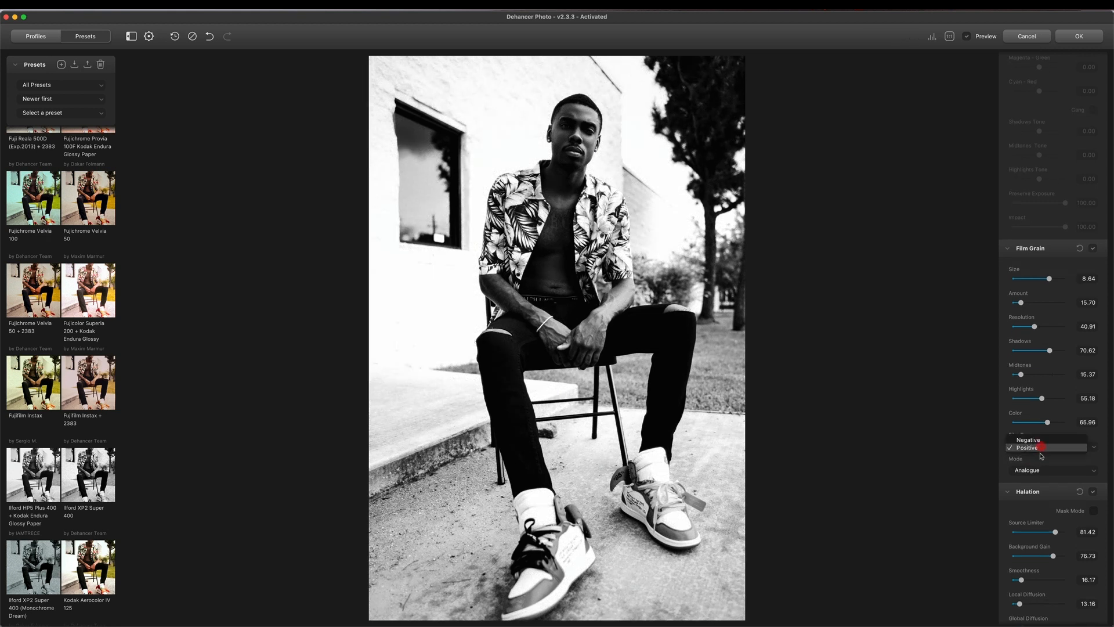
{"action": "left_click", "coordinate": [1042, 442]}
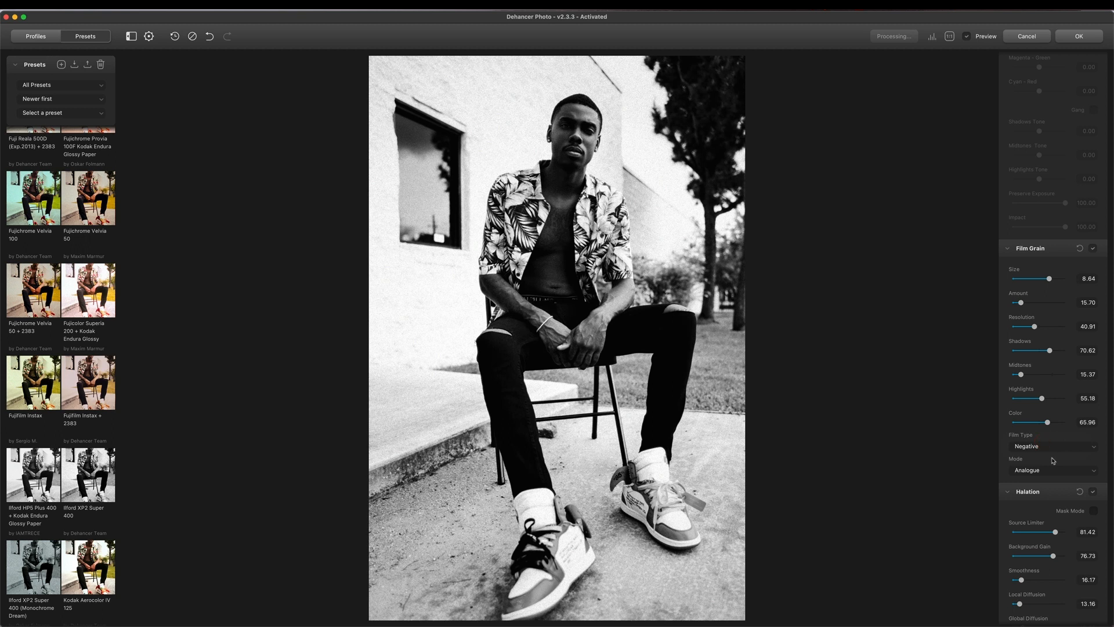
Step: Review the Halation, Bloom and Vignette settings and turn off the Halation effect
{"action": "scroll", "coordinate": [1053, 460], "scroll_direction": "down", "scroll_amount": 10}
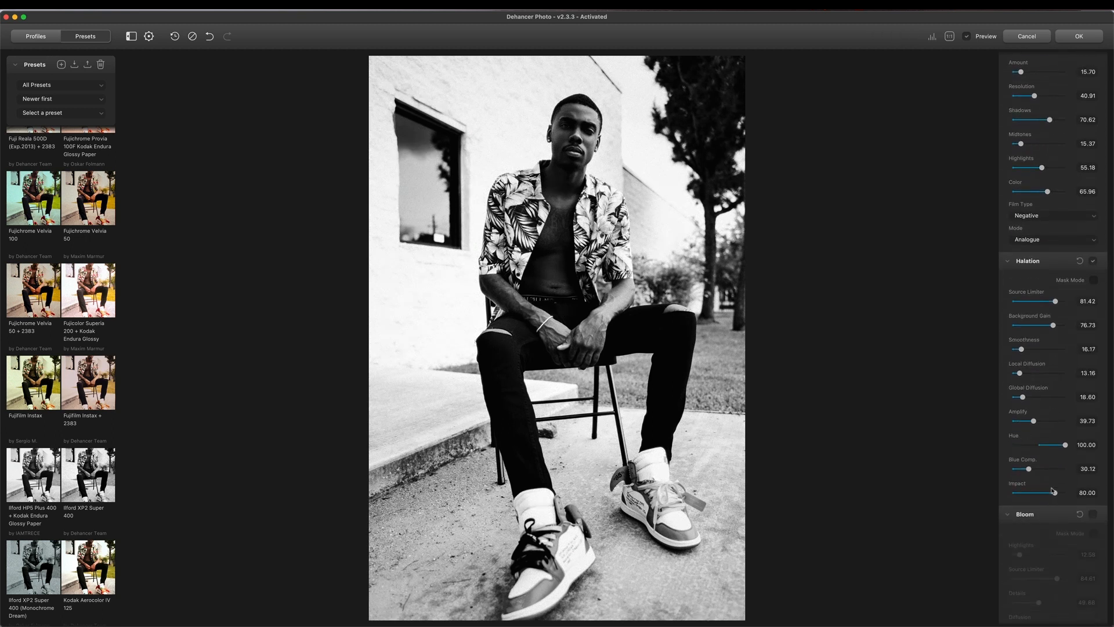
{"action": "scroll", "coordinate": [1053, 491], "scroll_direction": "down", "scroll_amount": 10}
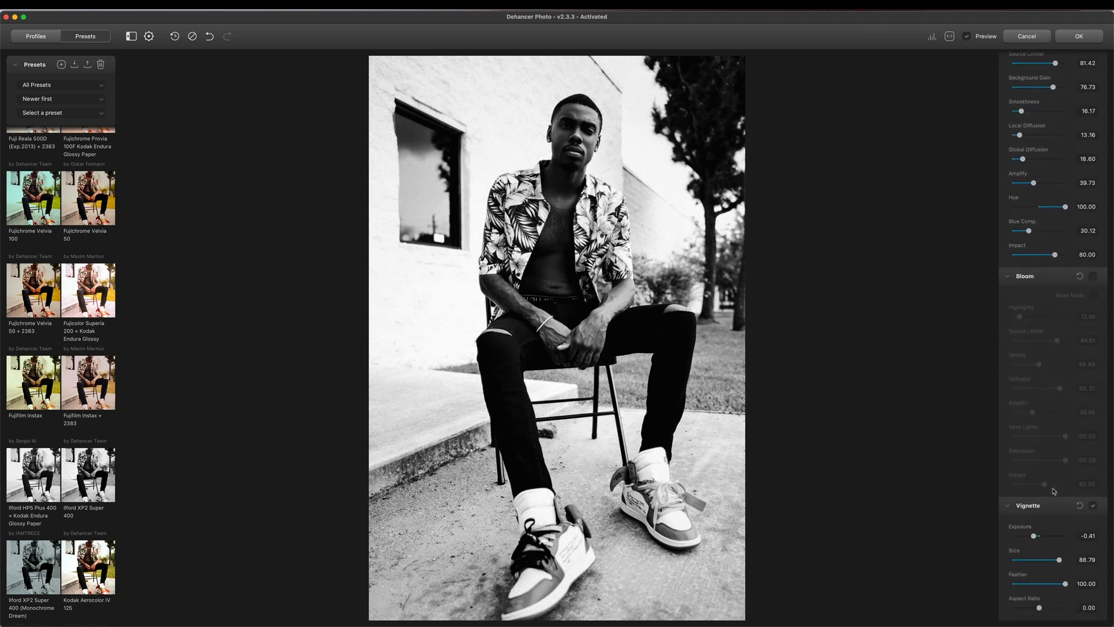
{"action": "scroll", "coordinate": [1053, 490], "scroll_direction": "up", "scroll_amount": 3}
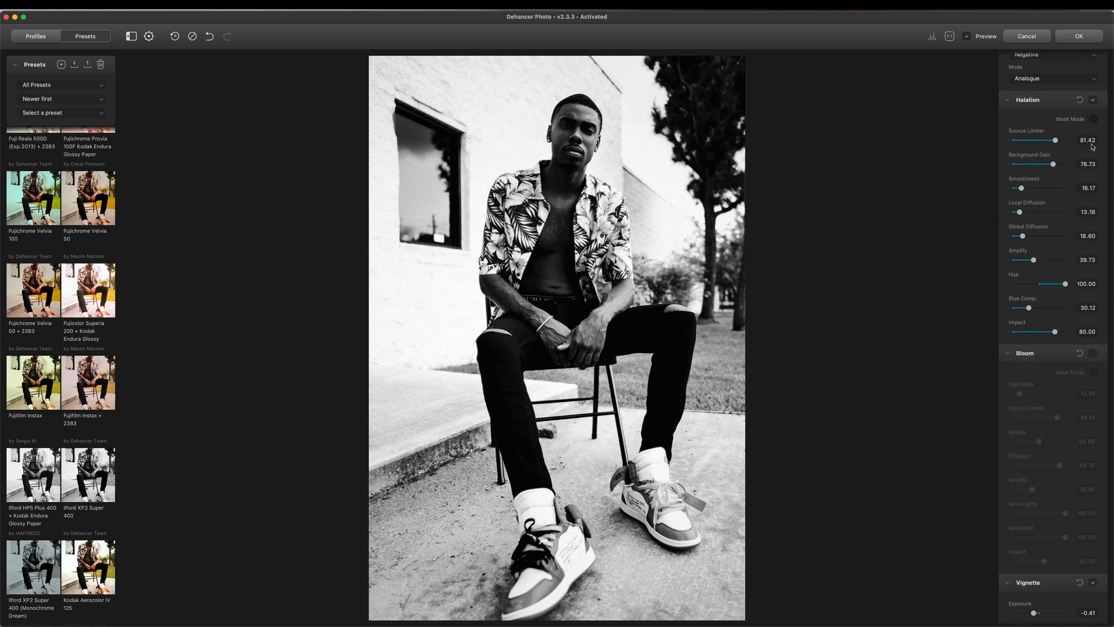
{"action": "left_click", "coordinate": [1093, 100]}
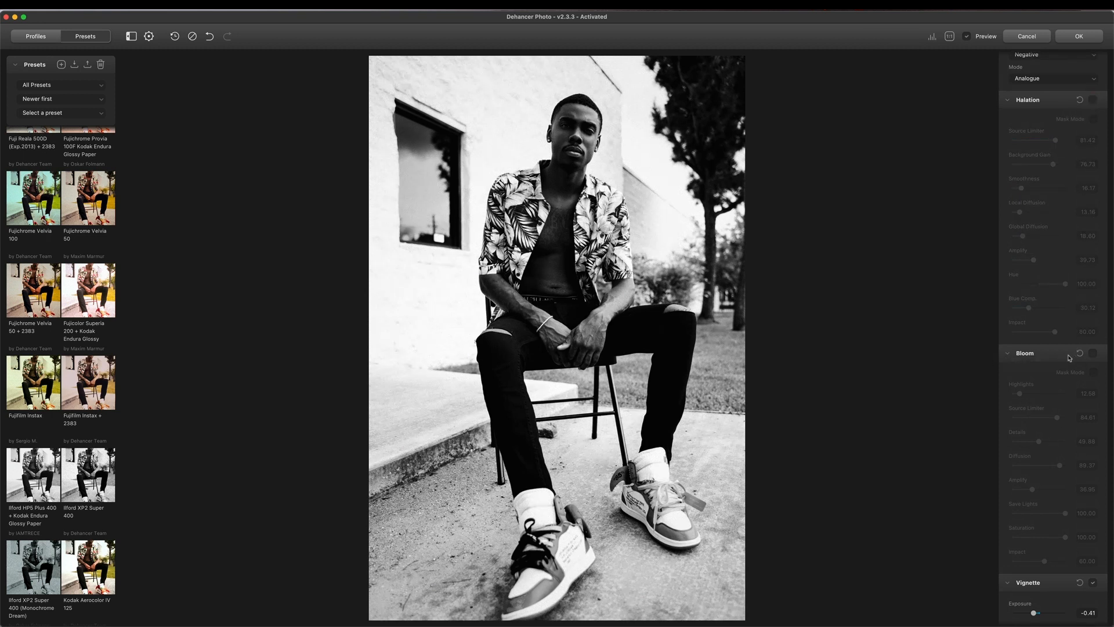
Step: Compare the Kodak Endura Glossy Paper version of the photo with its unprocessed original
{"action": "scroll", "coordinate": [1061, 358], "scroll_direction": "down", "scroll_amount": 20}
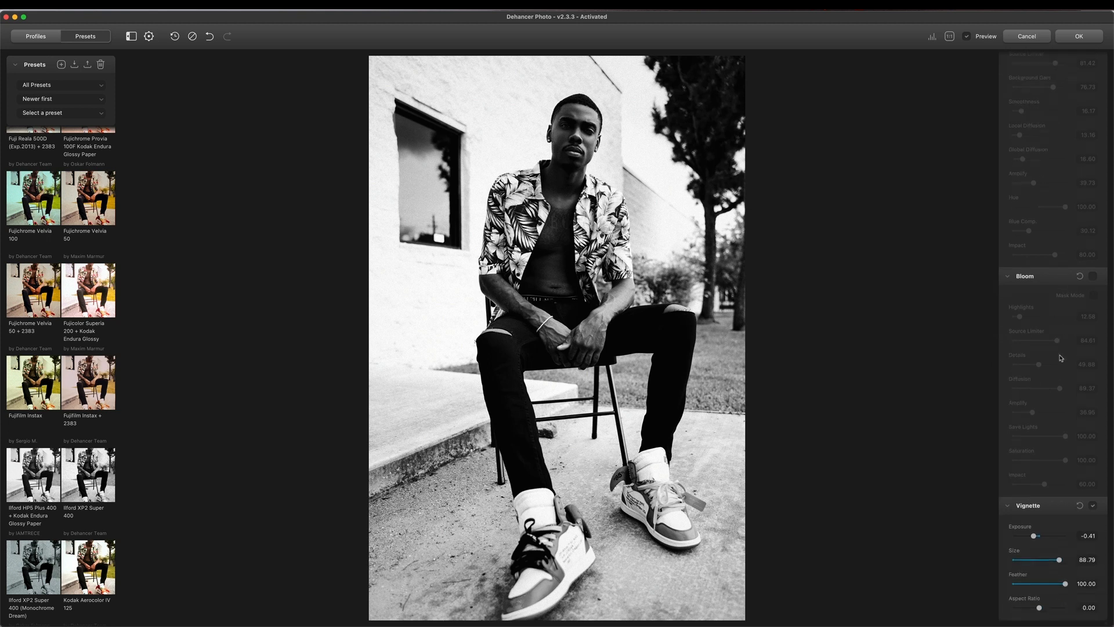
{"action": "scroll", "coordinate": [1064, 361], "scroll_direction": "up", "scroll_amount": 20}
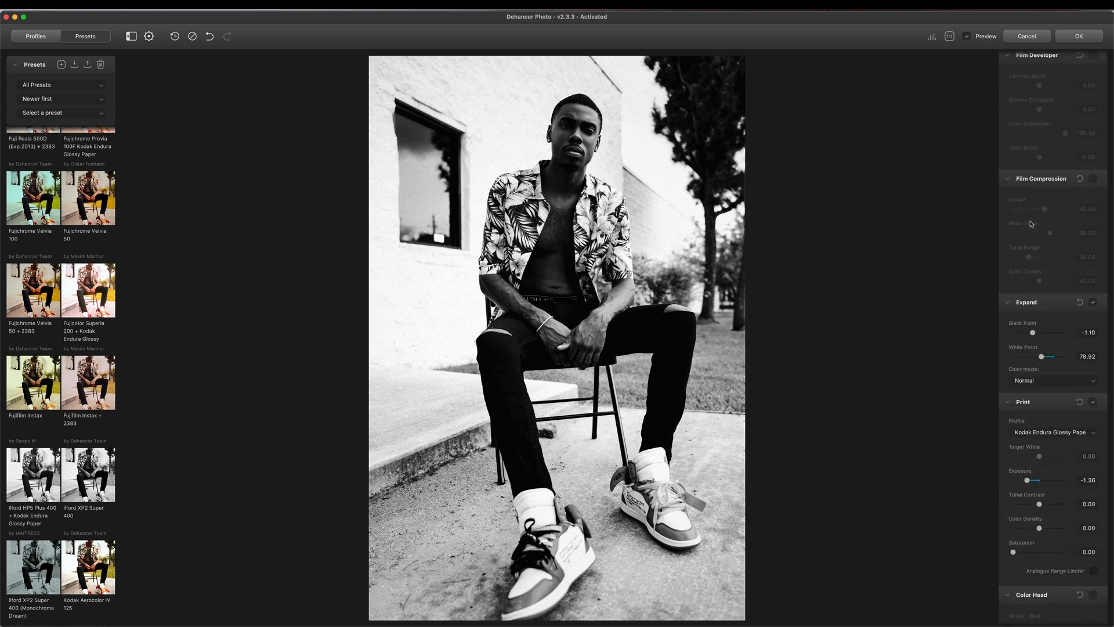
{"action": "left_click", "coordinate": [967, 36]}
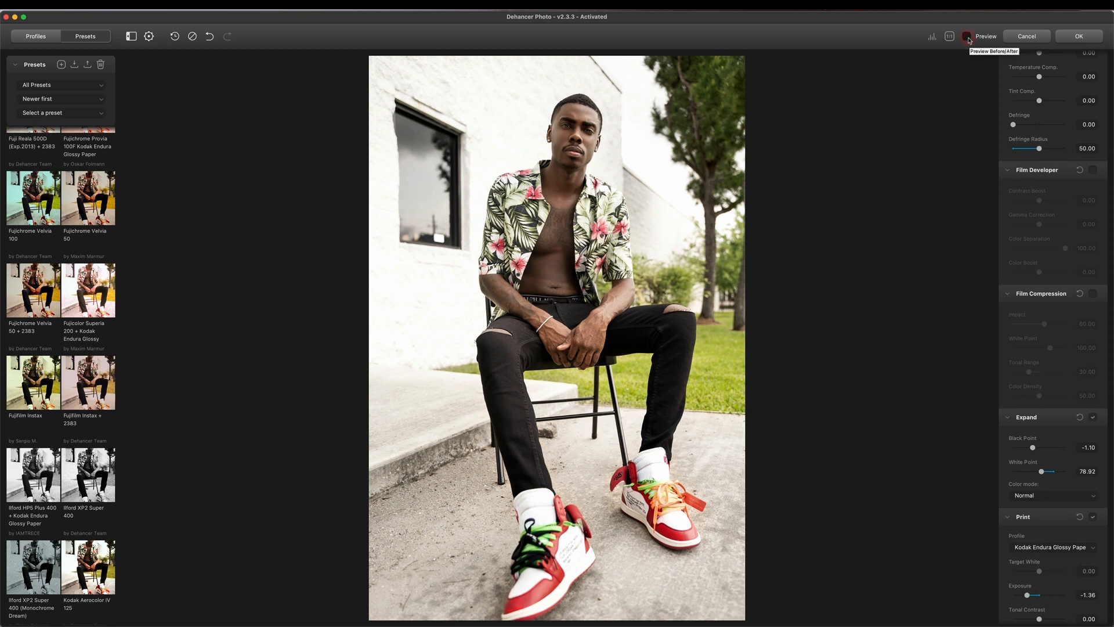
{"action": "left_click", "coordinate": [967, 37]}
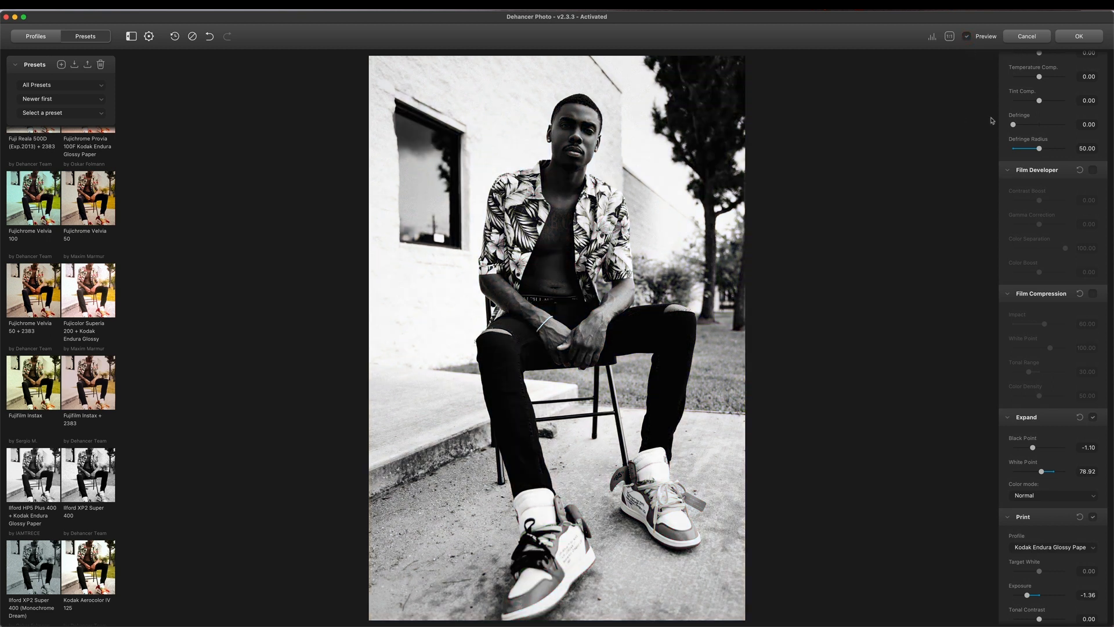
Step: Set the exposure compensation to 0.07 and enable Film Developer with contrast boost -21.42 and gamma correction 17.09
{"action": "scroll", "coordinate": [1034, 126], "scroll_direction": "up", "scroll_amount": 2}
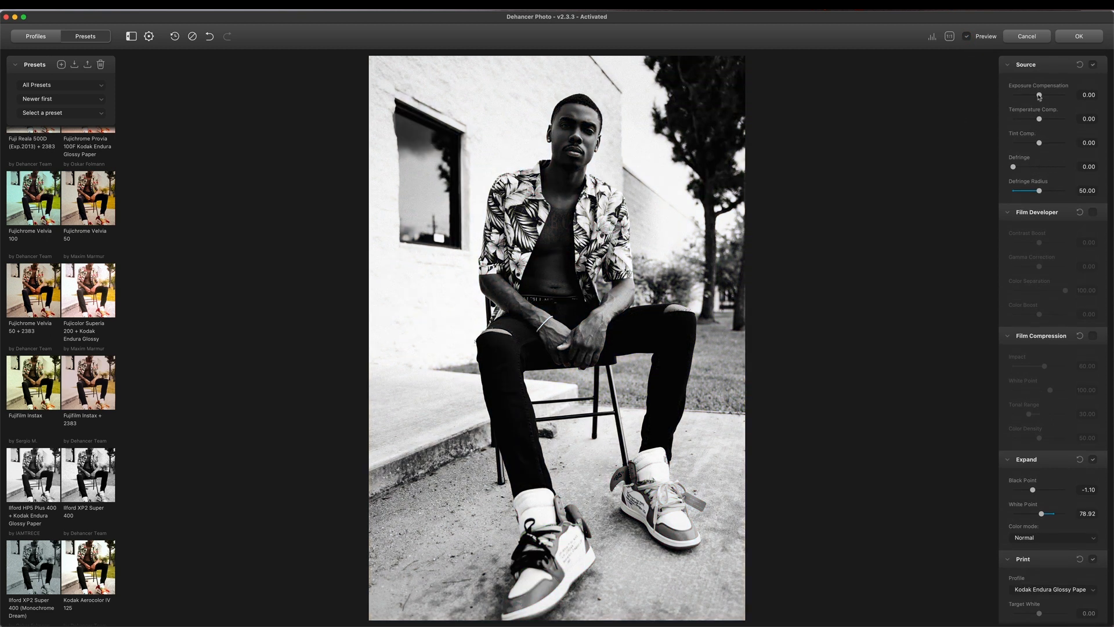
{"action": "left_click_drag", "start_coordinate": [1040, 97], "coordinate": [1040, 96]}
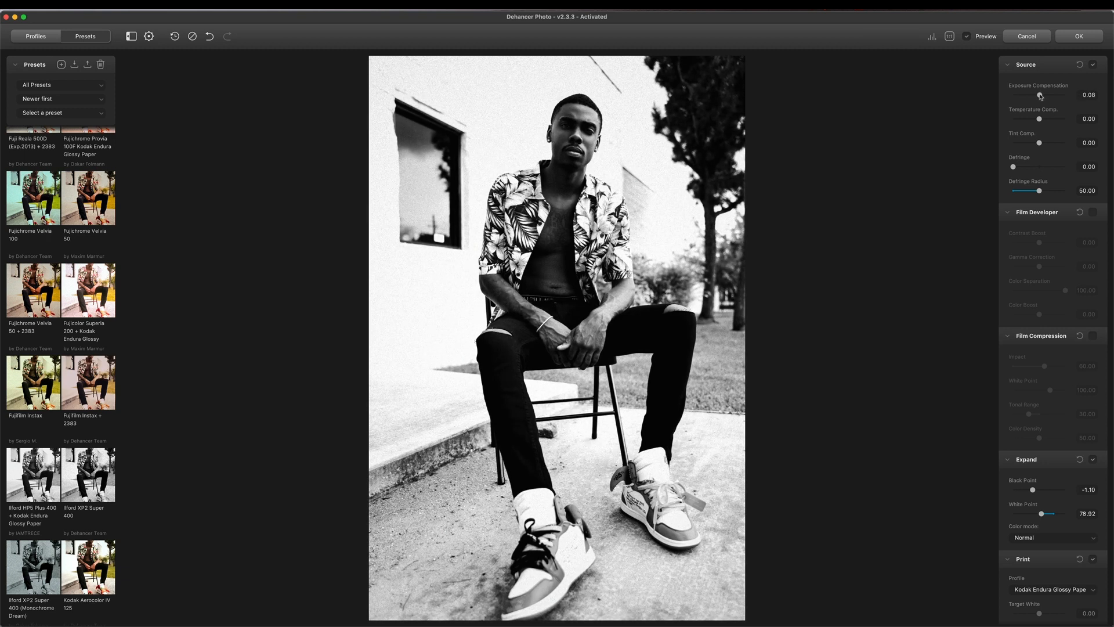
{"action": "left_click", "coordinate": [1093, 211]}
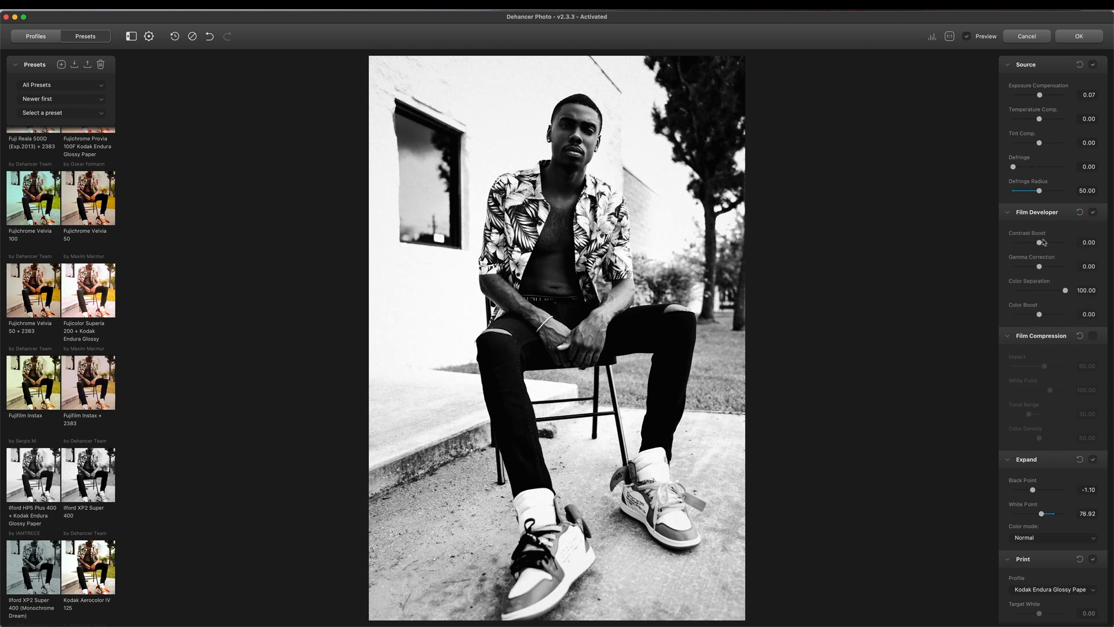
{"action": "left_click_drag", "start_coordinate": [1039, 268], "coordinate": [1034, 243]}
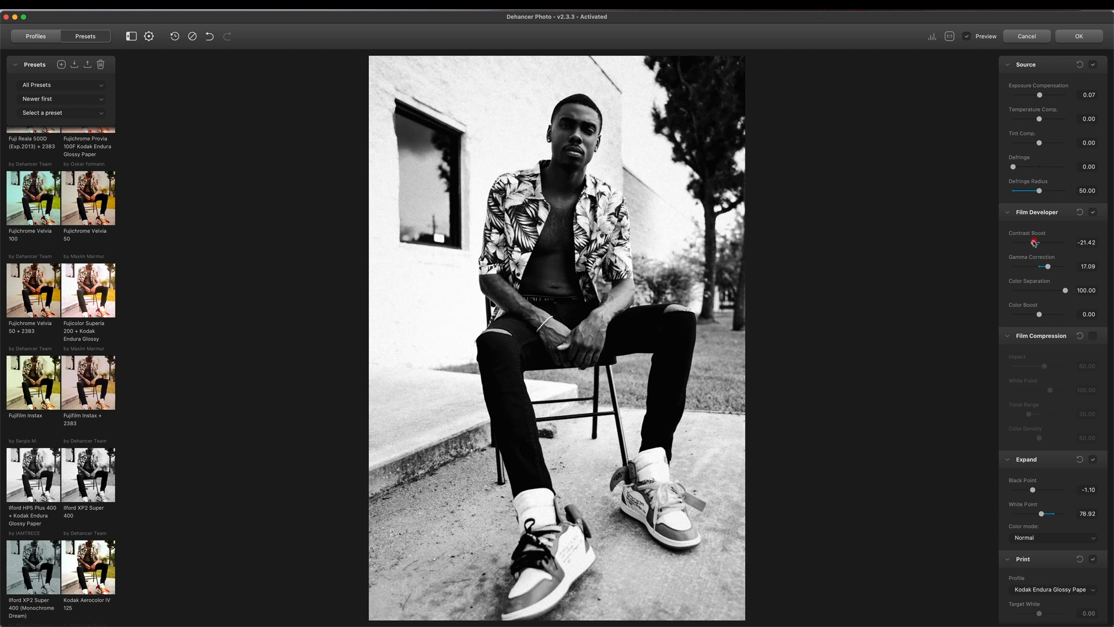
Step: Check the adjusted grade against the original photo and apply it, returning to Capture One
{"action": "left_click", "coordinate": [967, 36]}
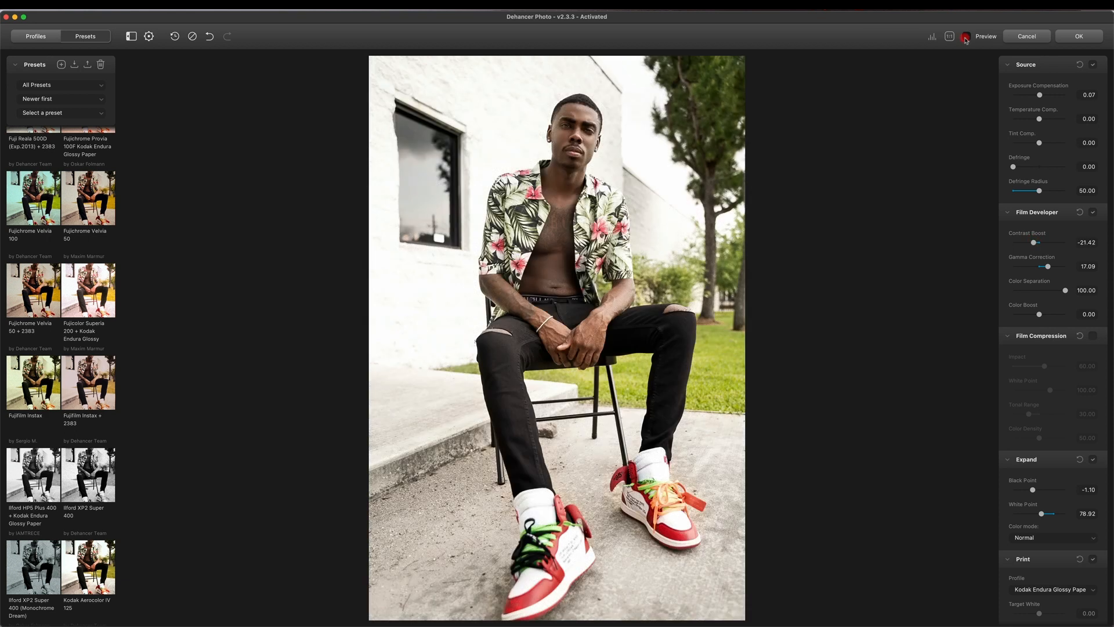
{"action": "left_click", "coordinate": [966, 36]}
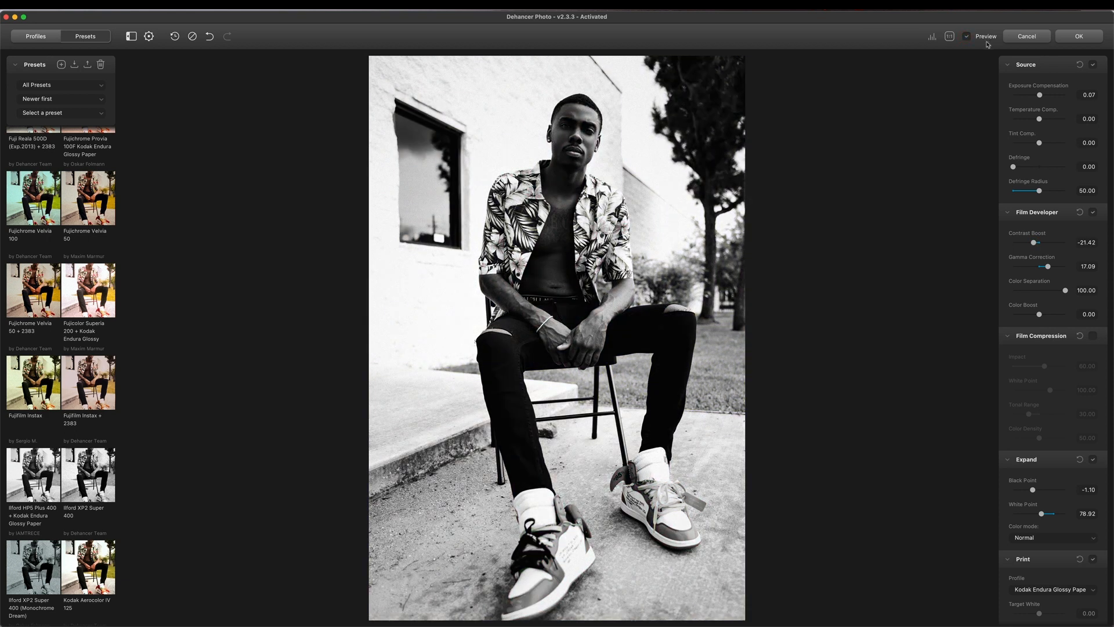
{"action": "left_click", "coordinate": [1078, 37]}
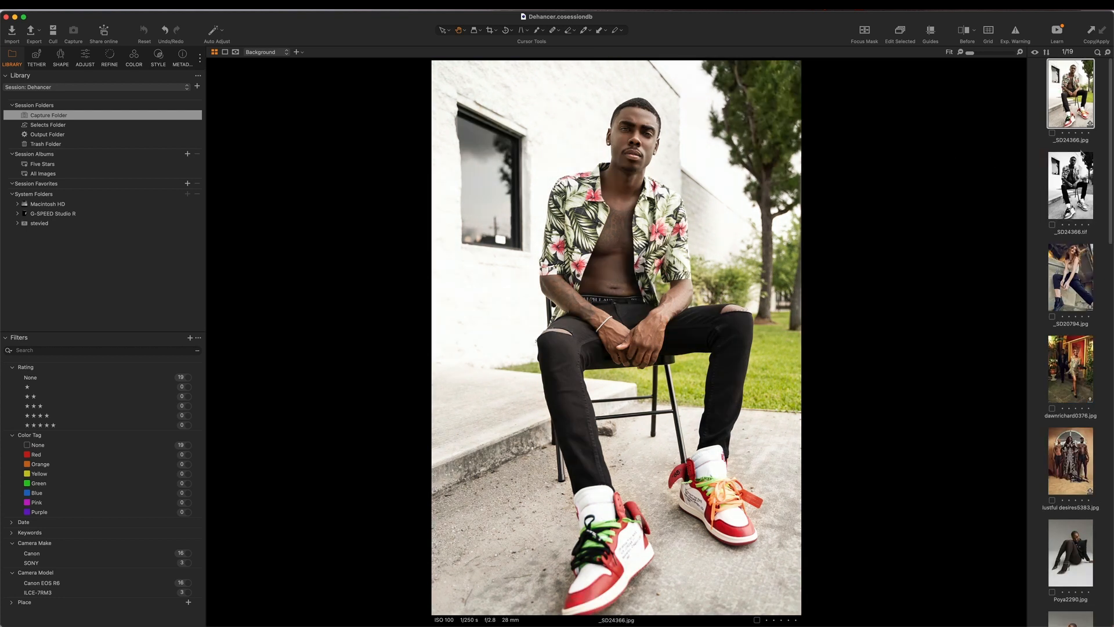
Step: Compare the original _SD24366.jpg with the graded _SD24366.tif side by side and display Poya2297.jpg instead
{"action": "left_click", "coordinate": [1077, 162], "text": "super"}
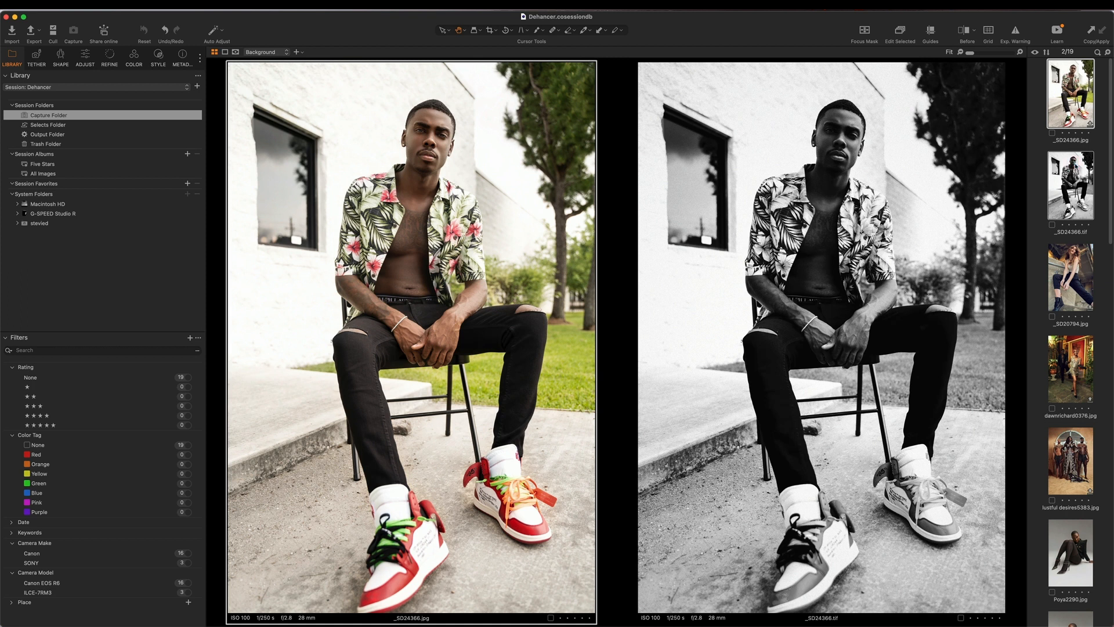
{"action": "left_click", "coordinate": [1101, 169]}
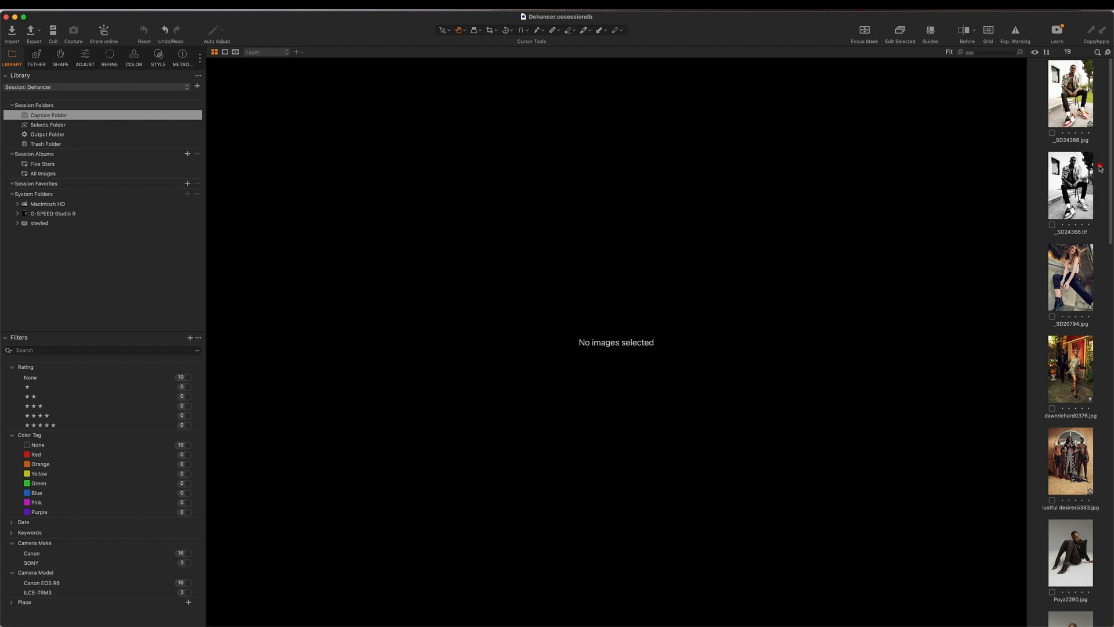
{"action": "scroll", "coordinate": [1095, 189], "scroll_direction": "down", "scroll_amount": 1}
{"action": "left_click", "coordinate": [1075, 396]}
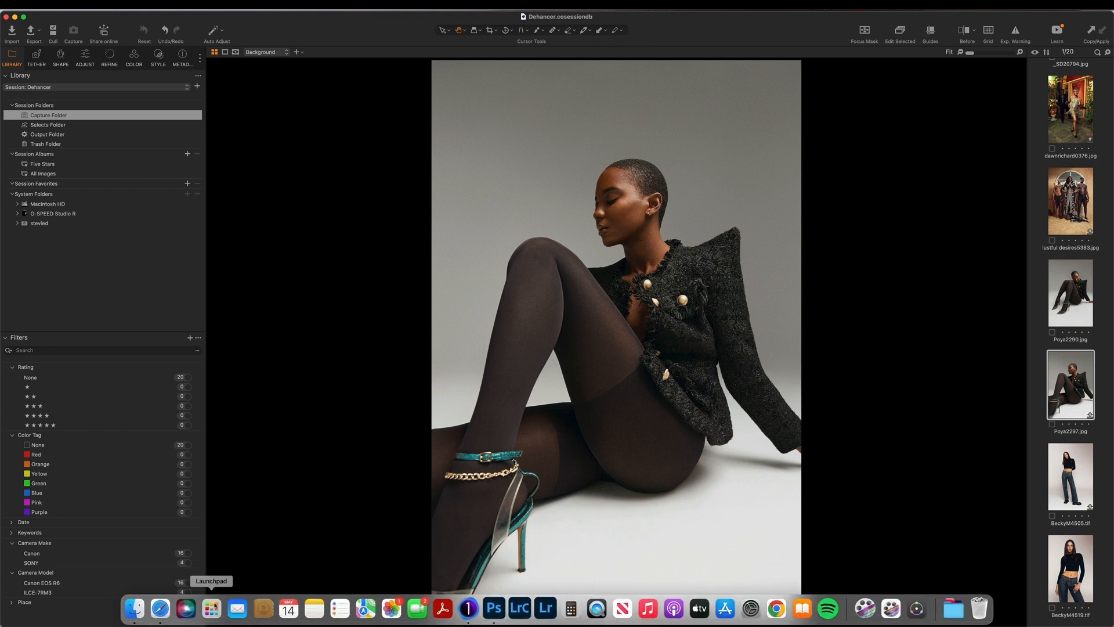
Step: Switch to Safari and browse the photographer's Fashion gallery to the seated model in the black jacket and teal heels
{"action": "left_click", "coordinate": [161, 606]}
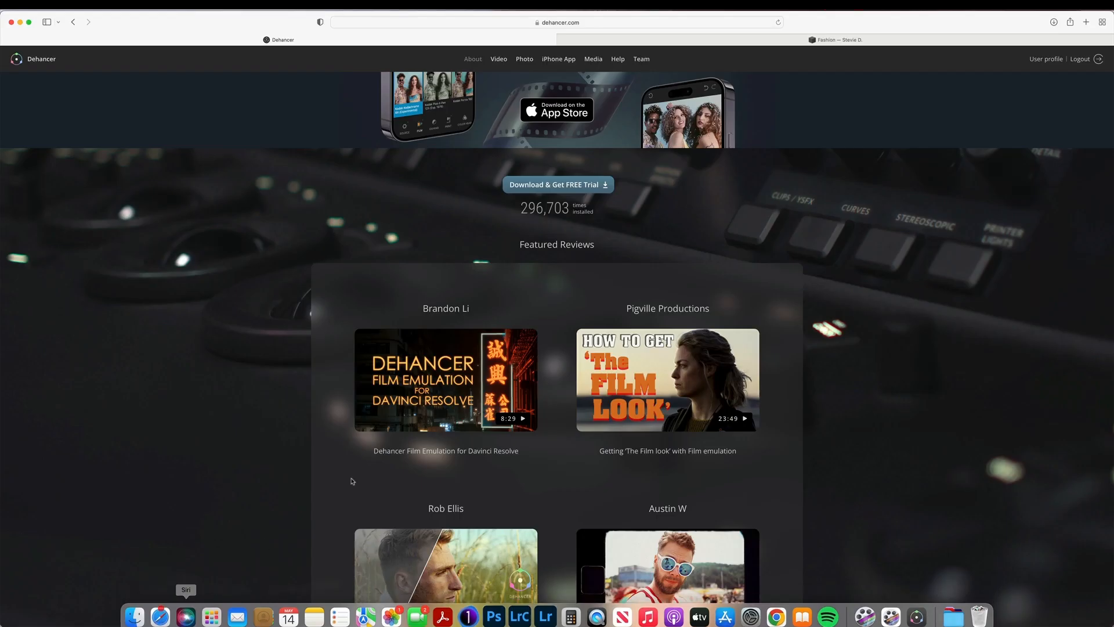
{"action": "left_click", "coordinate": [652, 41]}
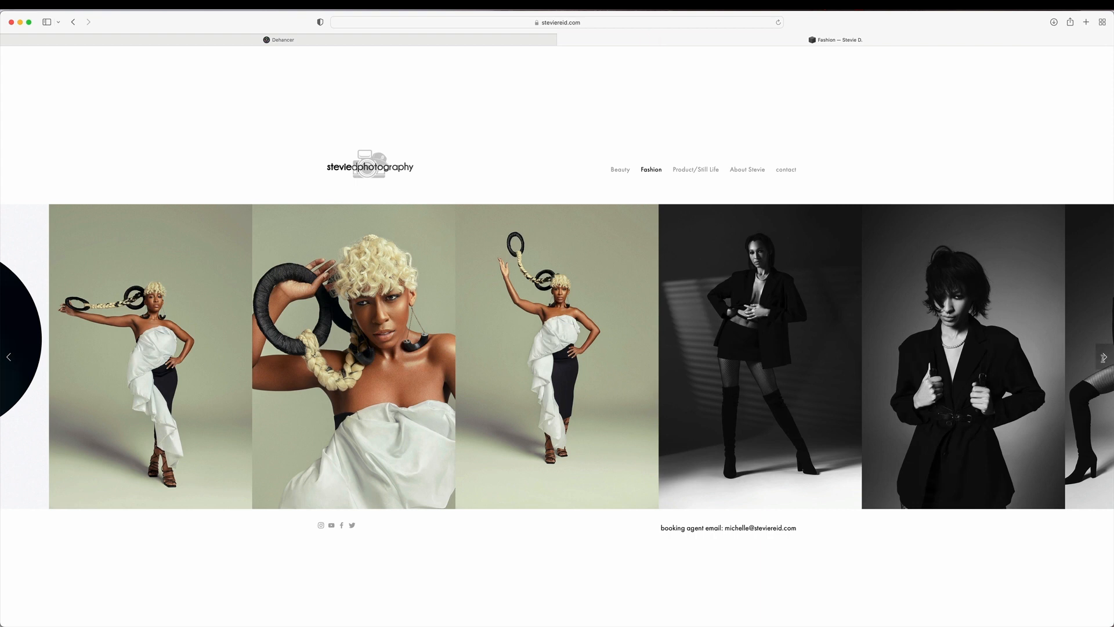
{"action": "left_click", "coordinate": [1104, 357]}
{"action": "left_click", "coordinate": [1104, 358]}
{"action": "left_click", "coordinate": [1104, 358]}
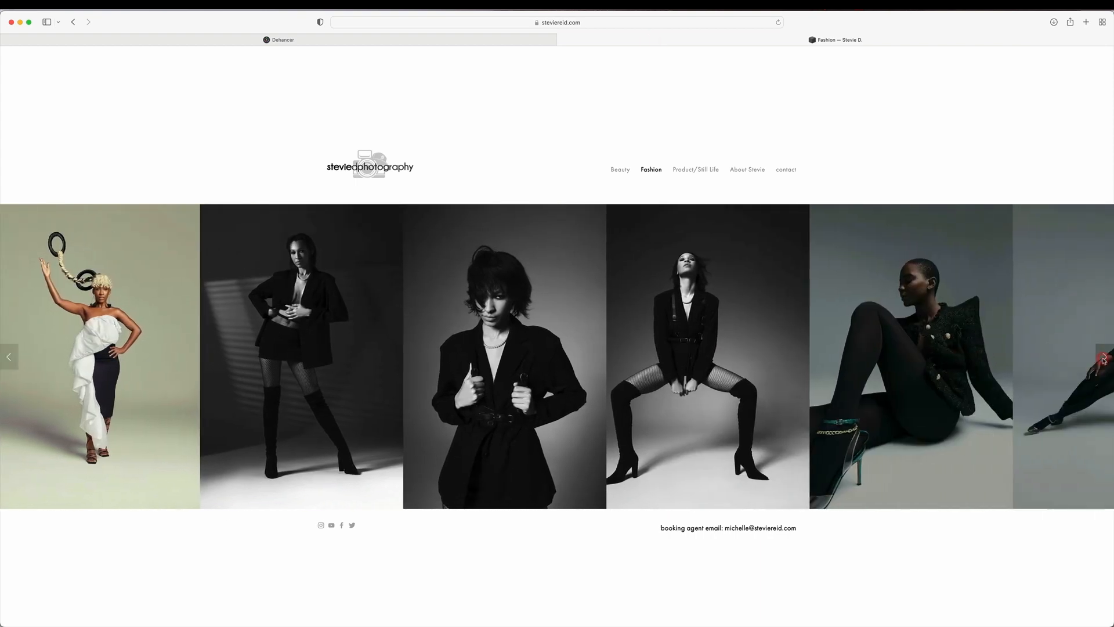
Step: Browse further through the photographer's Fashion gallery around the seated model in teal heels, returning to Capture One
{"action": "left_click", "coordinate": [1103, 358]}
{"action": "left_click", "coordinate": [1104, 359]}
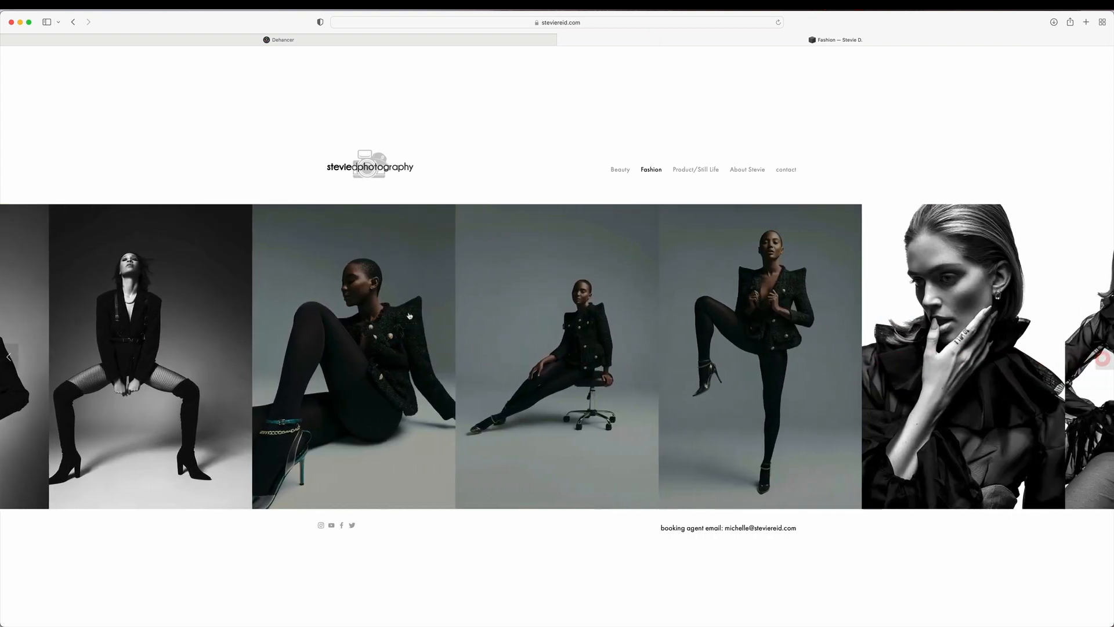
{"action": "left_click", "coordinate": [410, 314]}
{"action": "left_click", "coordinate": [509, 301]}
{"action": "left_click", "coordinate": [20, 23]}
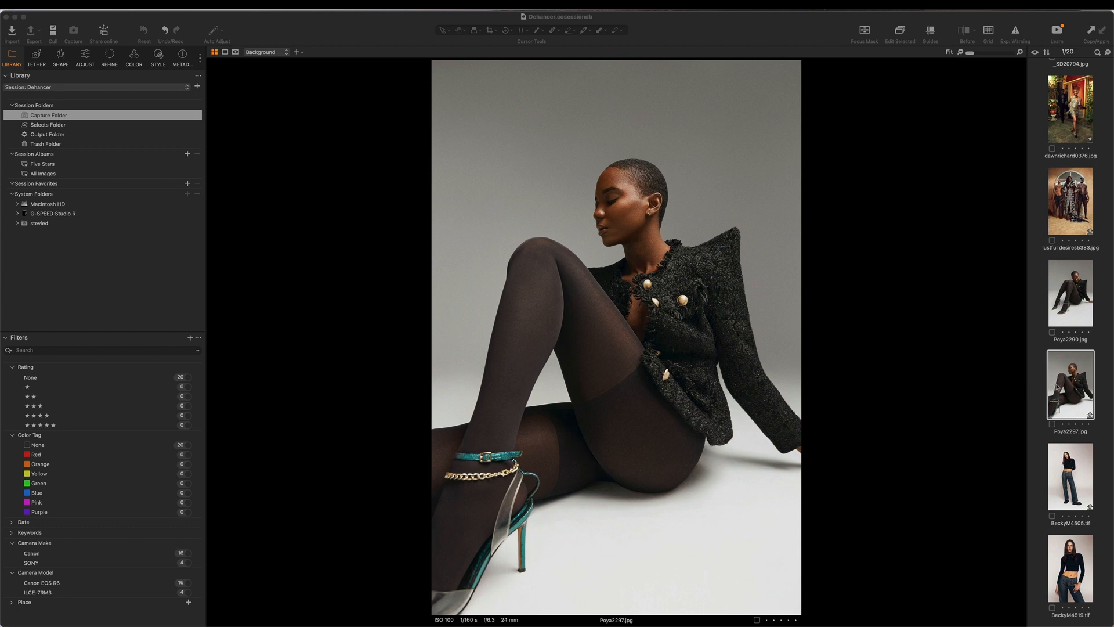
Step: Open Poya2297.jpg for editing in Adobe Photoshop 2020 and collapse the History panel covering the workspace
{"action": "right_click", "coordinate": [1068, 383]}
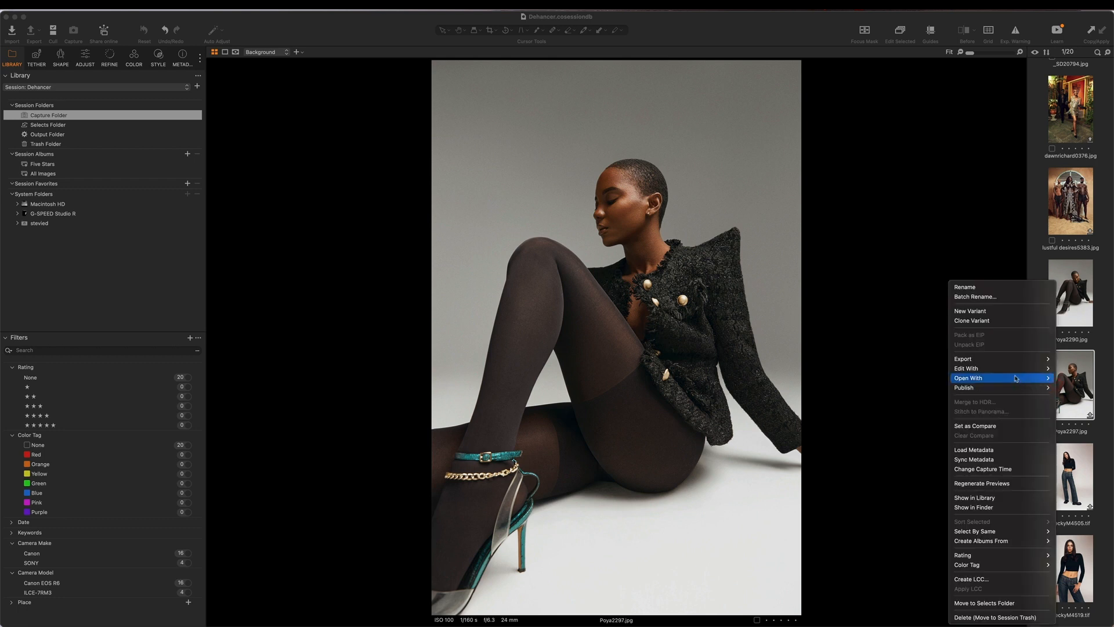
{"action": "mouse_move", "coordinate": [1014, 370]}
{"action": "left_click", "coordinate": [910, 369]}
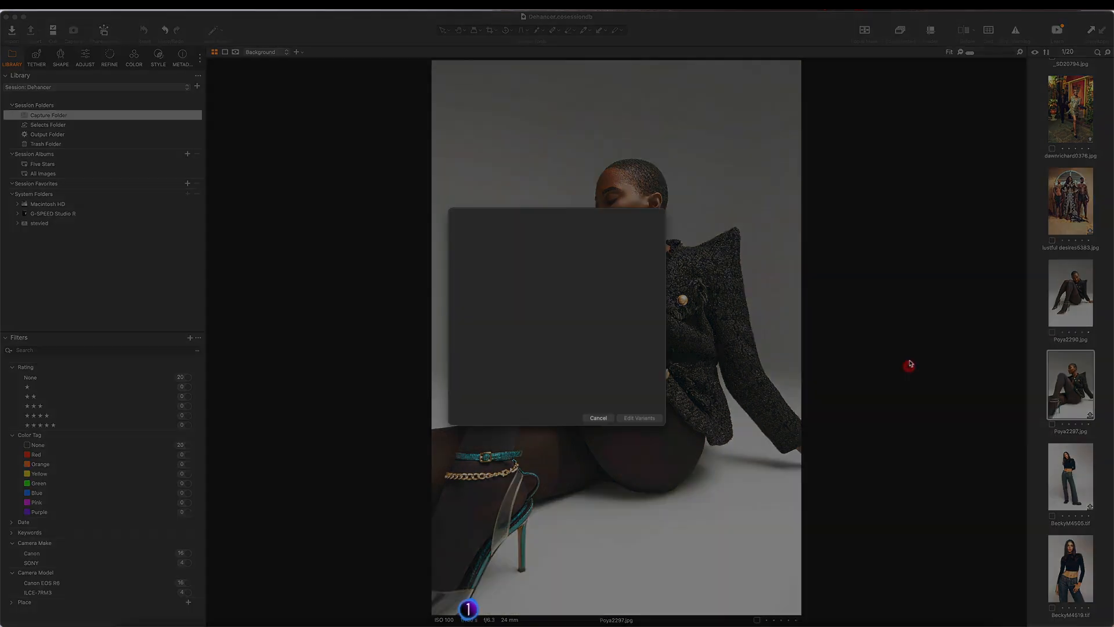
{"action": "left_click", "coordinate": [639, 420]}
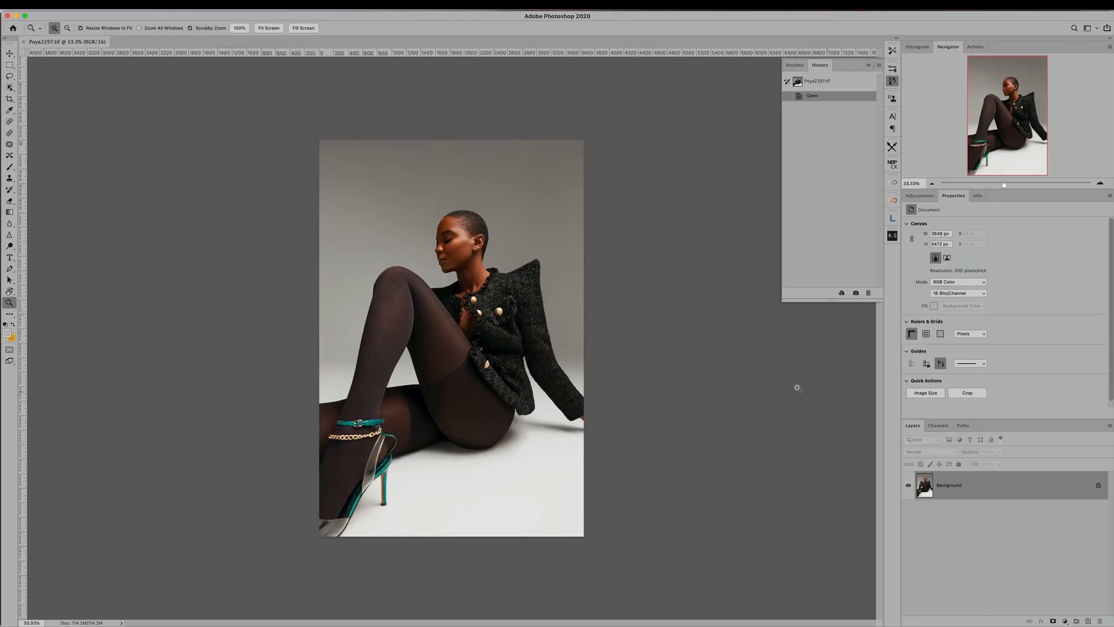
{"action": "left_click", "coordinate": [866, 67]}
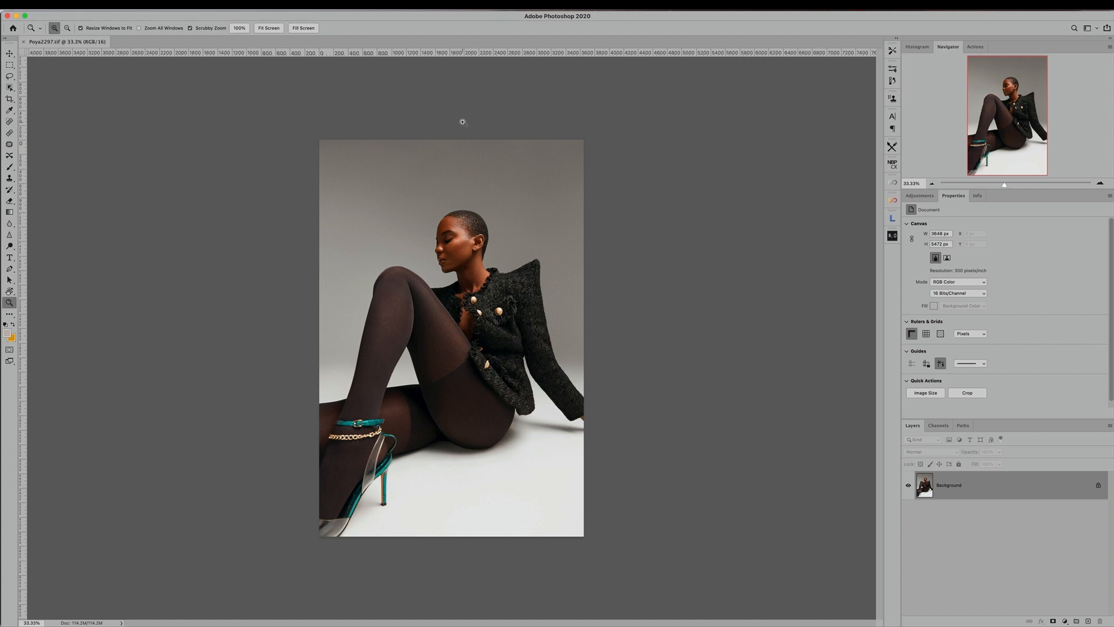
Step: Launch the Dehancer Film filter on the open photo and enlarge its window to fill the screen
{"action": "left_click", "coordinate": [202, 9]}
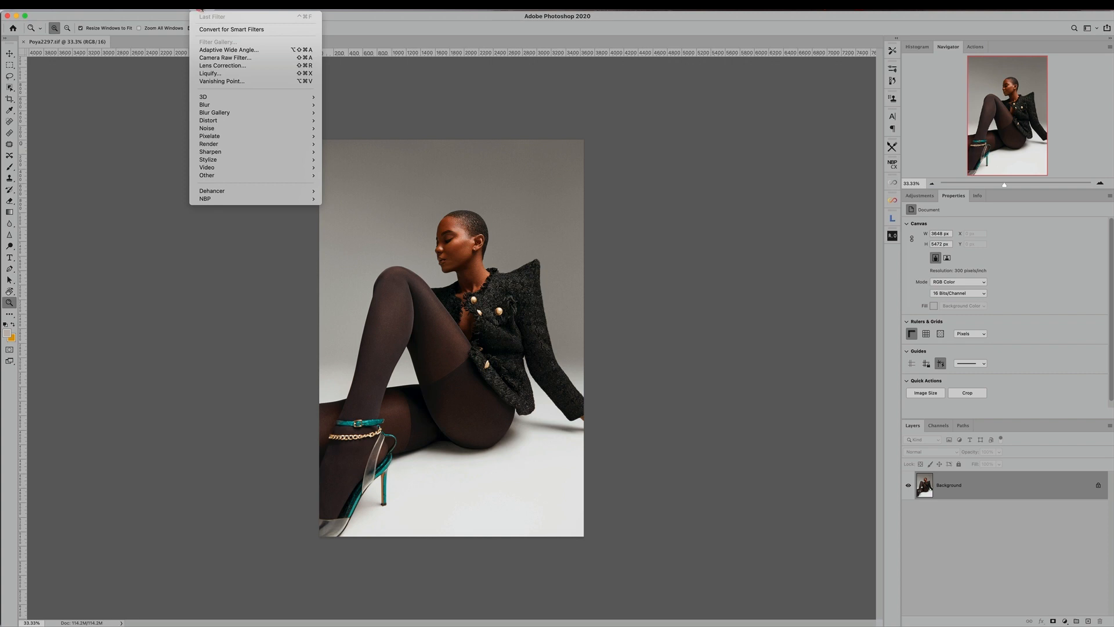
{"action": "mouse_move", "coordinate": [226, 194]}
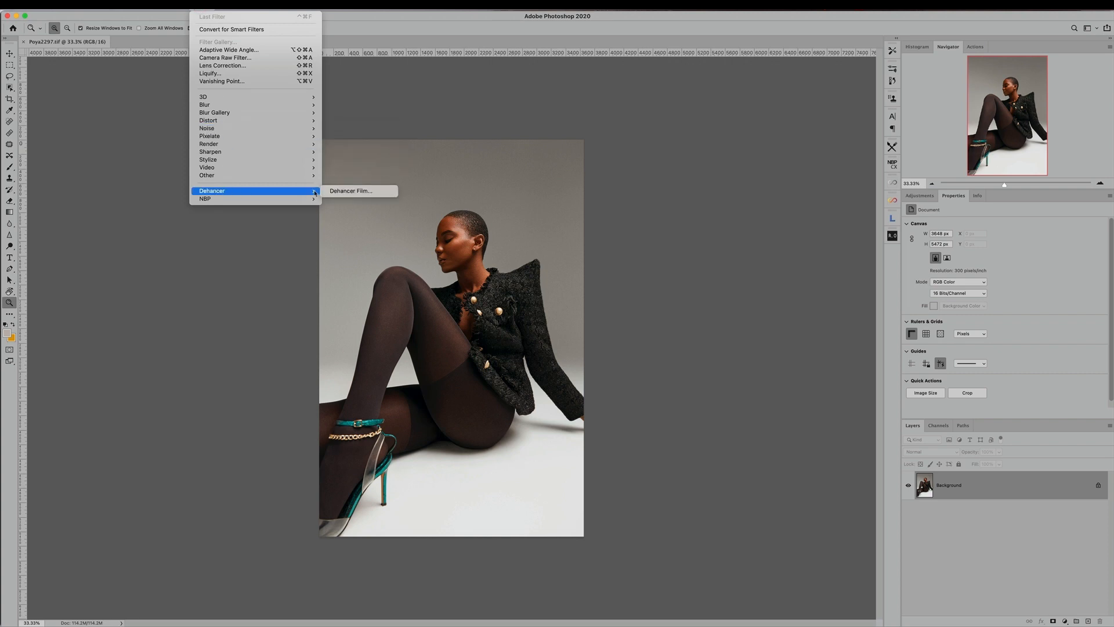
{"action": "left_click", "coordinate": [342, 192]}
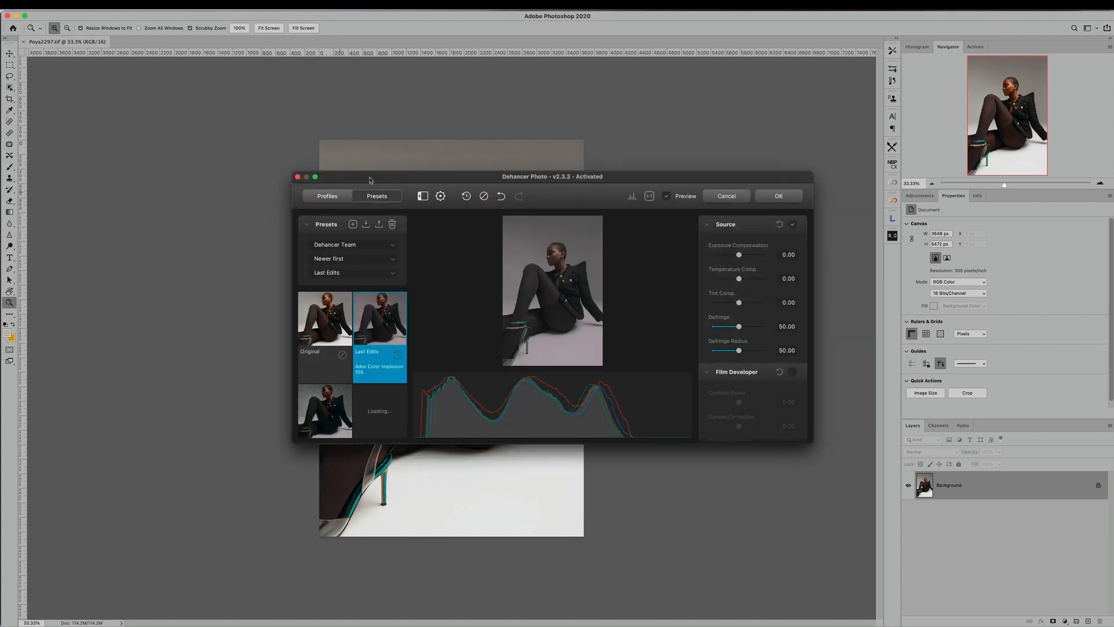
{"action": "double_click", "coordinate": [391, 180]}
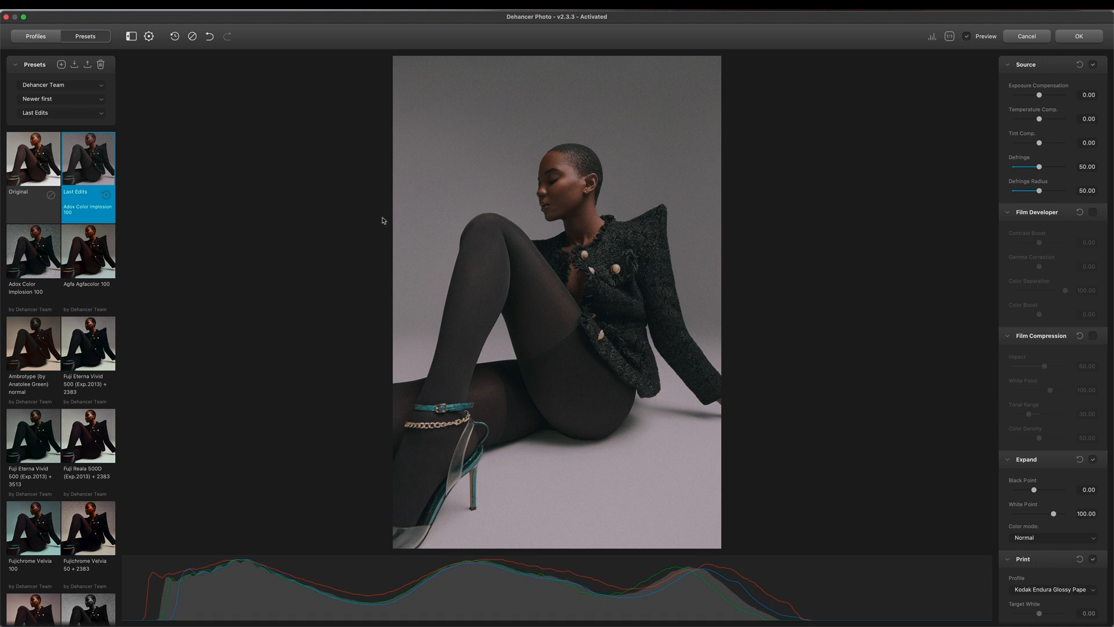
Step: Replace the last edits with the Fujichrome Velvia 100 preset, checking it against the original photo before applying it
{"action": "left_click", "coordinate": [193, 37]}
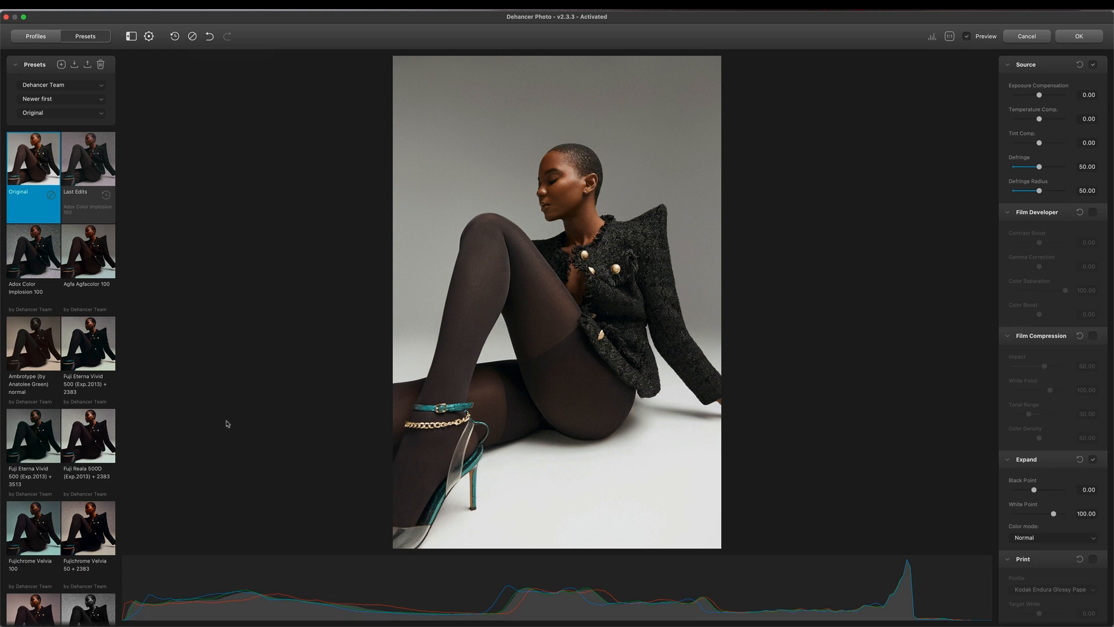
{"action": "left_click", "coordinate": [42, 527]}
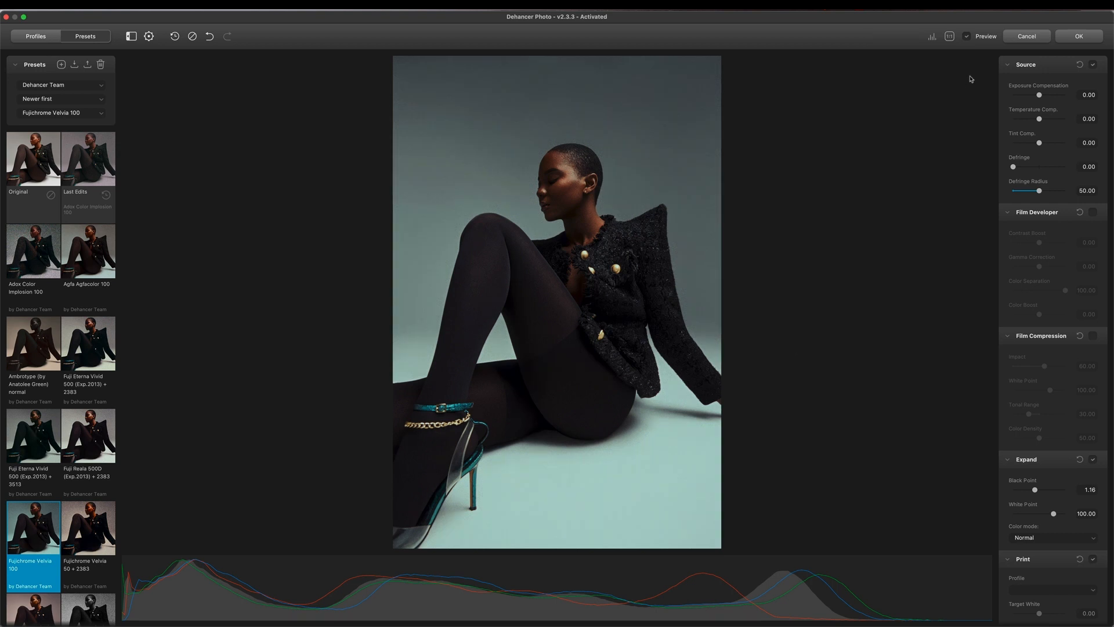
{"action": "left_click", "coordinate": [966, 37]}
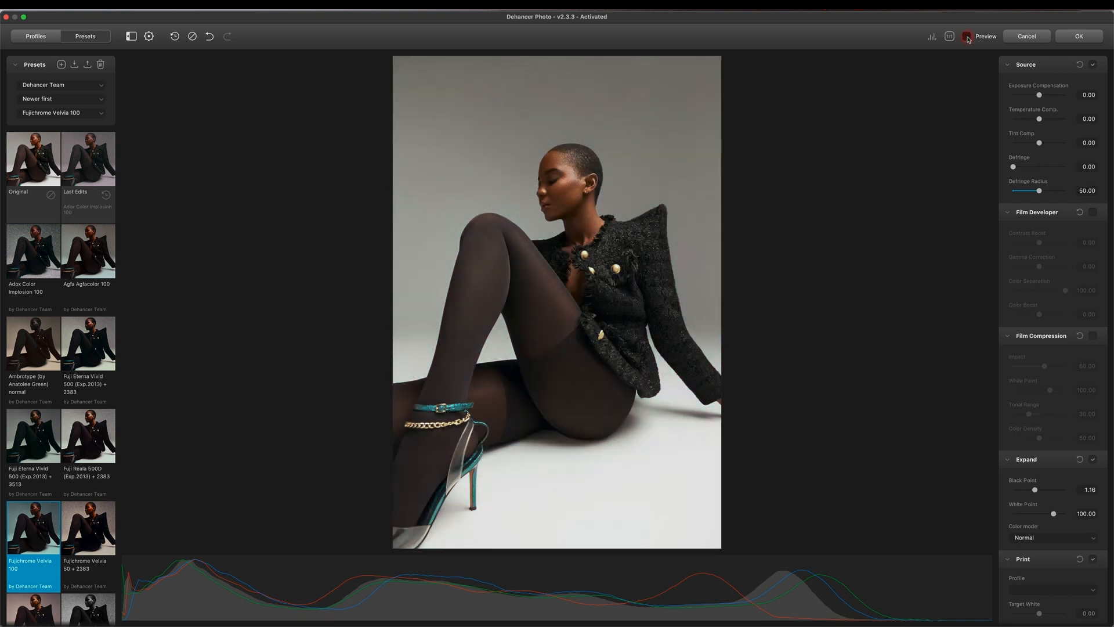
{"action": "left_click", "coordinate": [967, 37]}
{"action": "left_click", "coordinate": [967, 36]}
{"action": "left_click", "coordinate": [967, 37]}
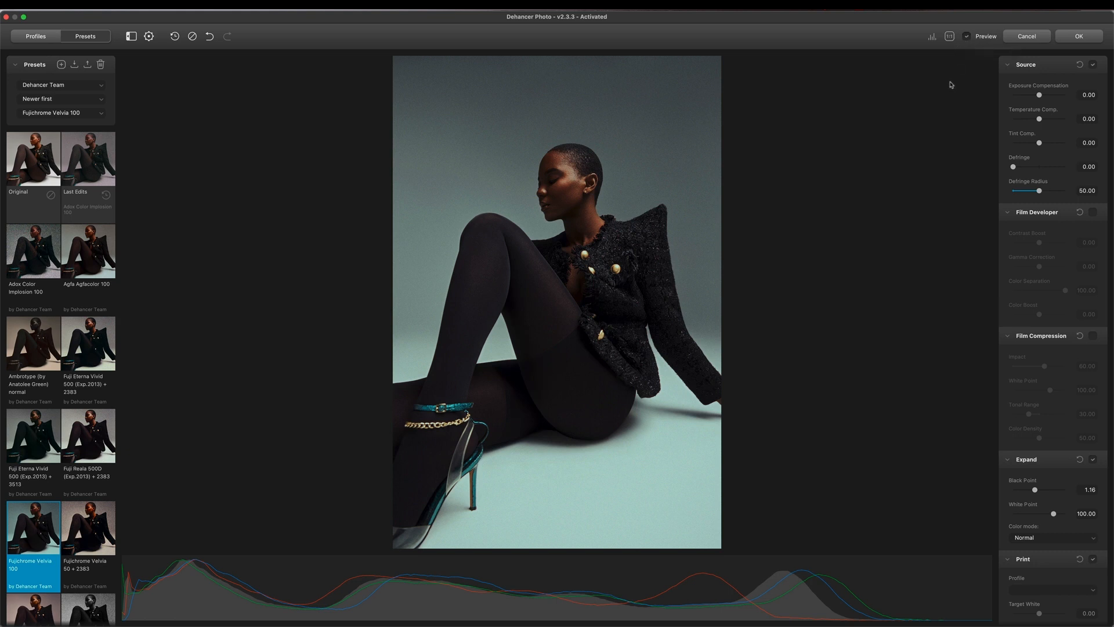
{"action": "left_click", "coordinate": [1078, 36]}
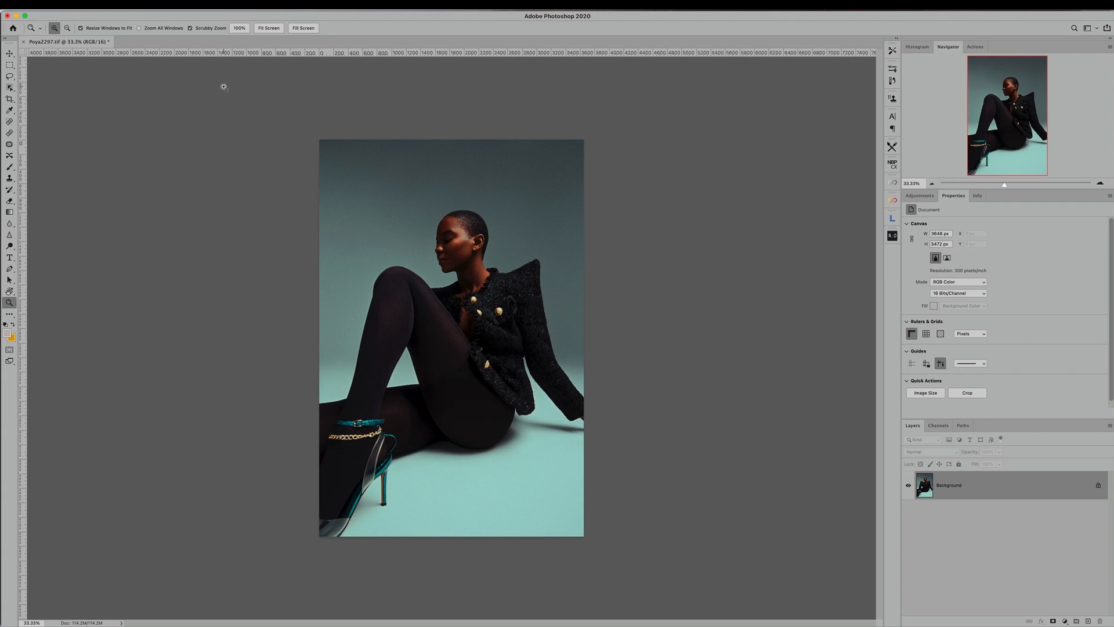
Step: Save the graded photo and switch back to Capture One to display Poya2297.tif
{"action": "left_click", "coordinate": [71, 5]}
{"action": "left_click", "coordinate": [83, 91]}
{"action": "left_click", "coordinate": [17, 16]}
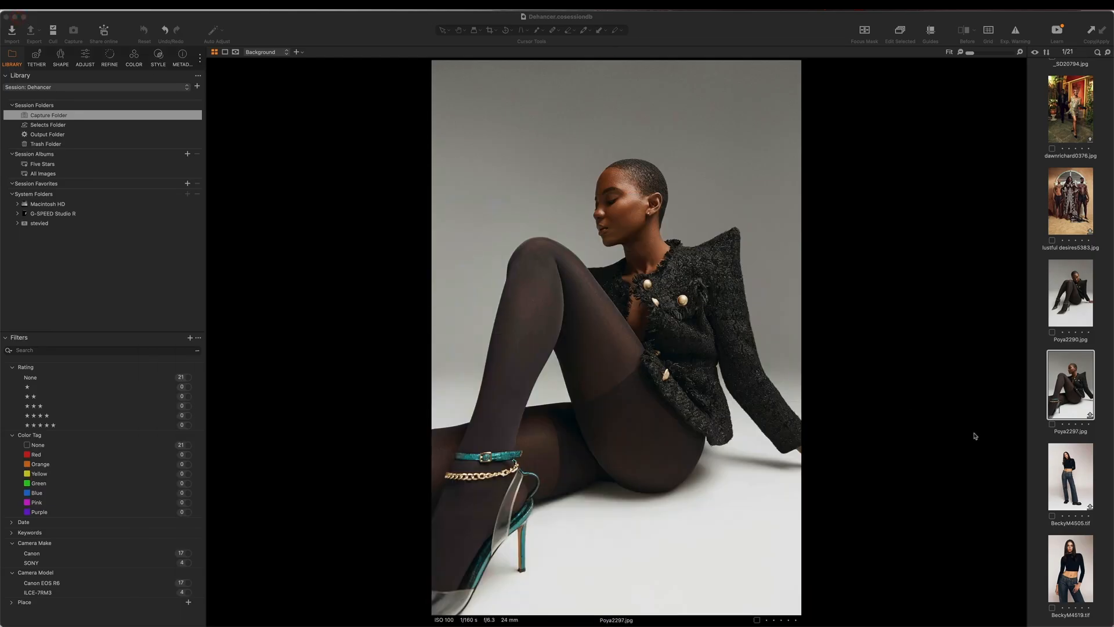
{"action": "scroll", "coordinate": [1079, 452], "scroll_direction": "down", "scroll_amount": 10}
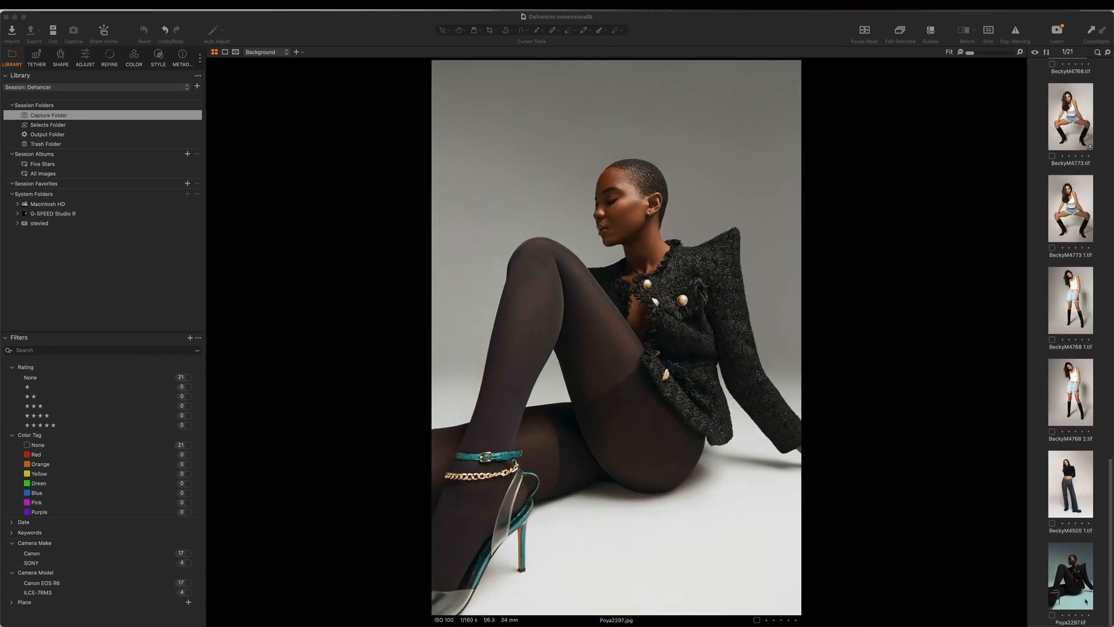
{"action": "left_click", "coordinate": [1085, 600]}
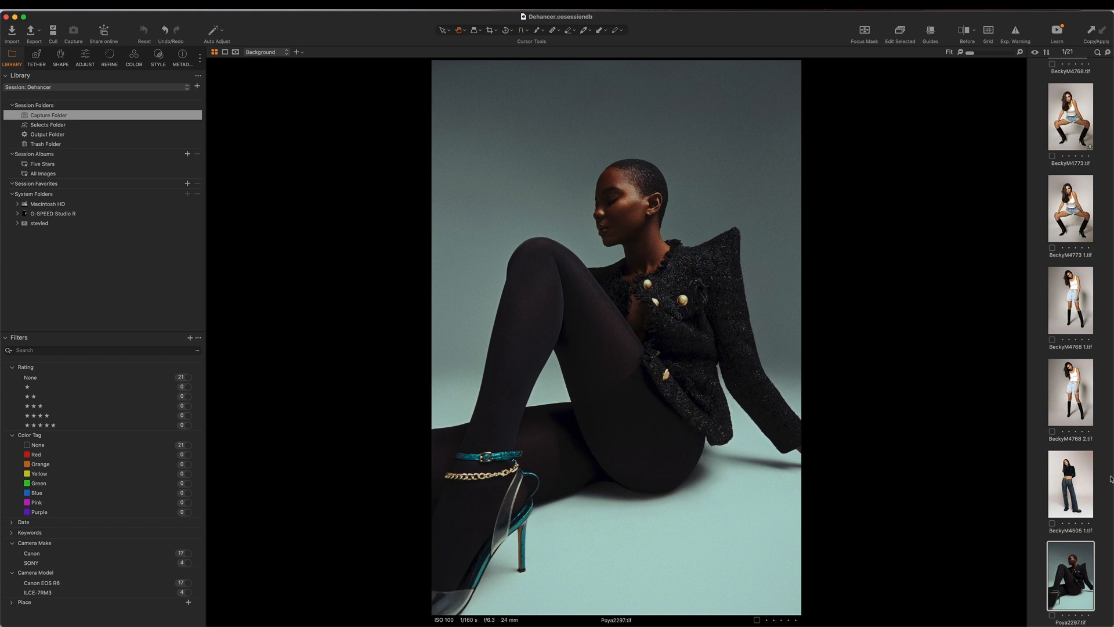
Step: Open BeckyM4758.tif for editing with the Dehancer Lightroom Plugin and enlarge the plugin window to fill the screen
{"action": "scroll", "coordinate": [1110, 478], "scroll_direction": "up", "scroll_amount": 5}
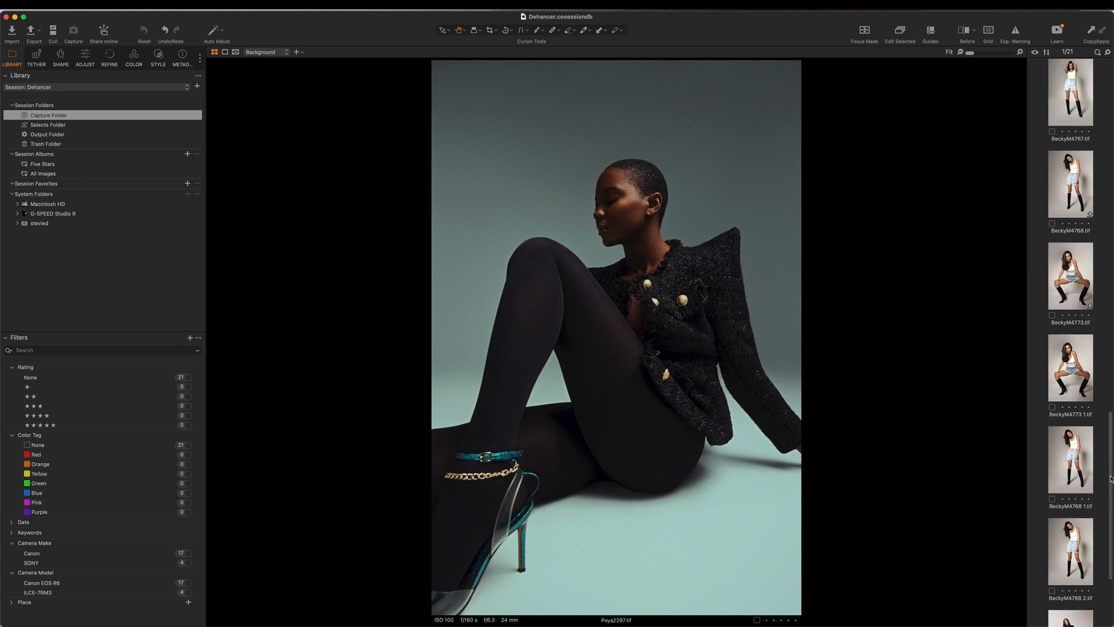
{"action": "scroll", "coordinate": [1110, 478], "scroll_direction": "up", "scroll_amount": 5}
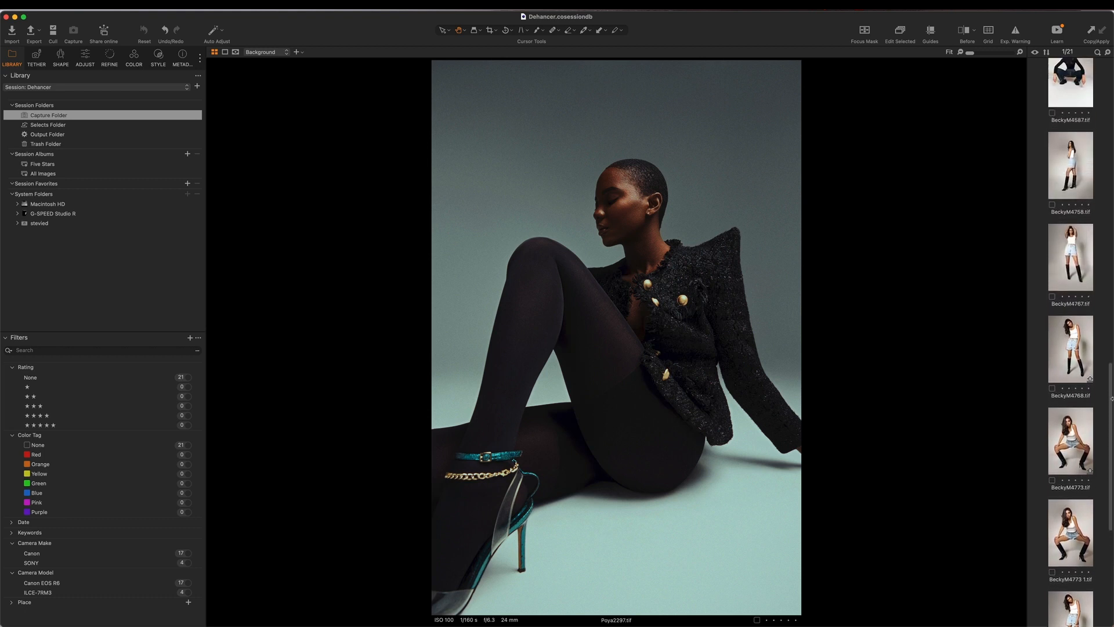
{"action": "scroll", "coordinate": [1111, 399], "scroll_direction": "up", "scroll_amount": 1}
{"action": "left_click", "coordinate": [1074, 187]}
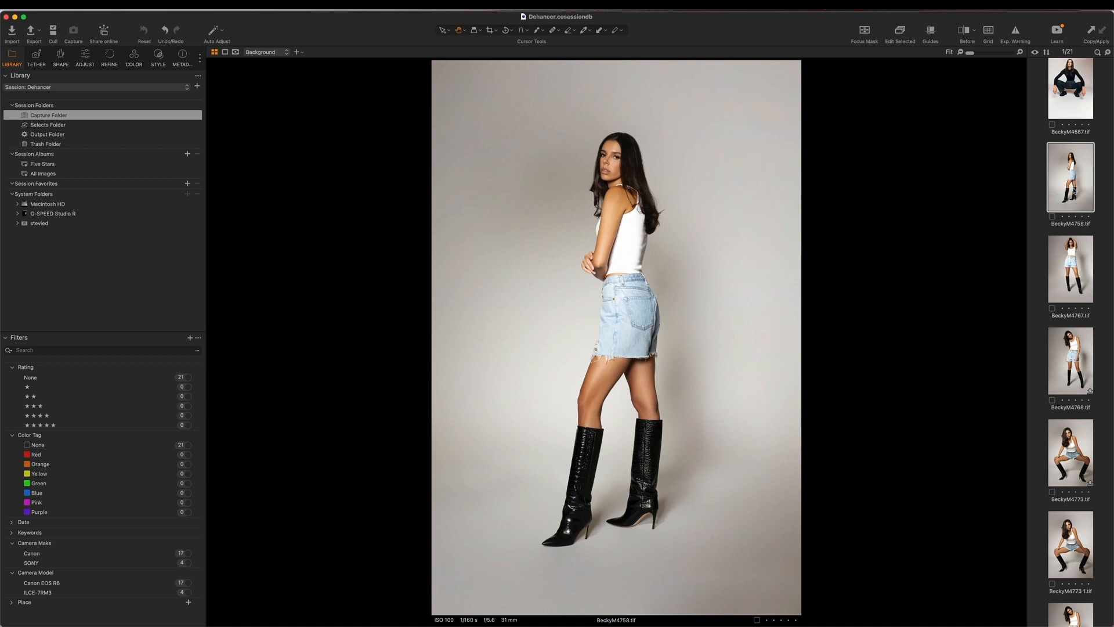
{"action": "right_click", "coordinate": [1072, 188]}
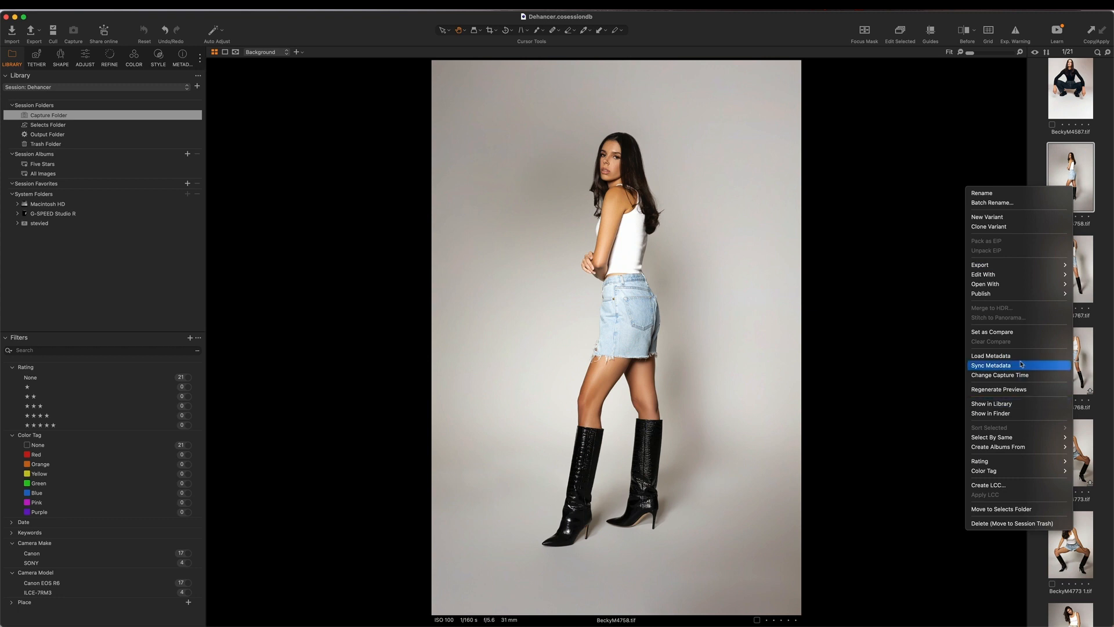
{"action": "mouse_move", "coordinate": [1010, 275]}
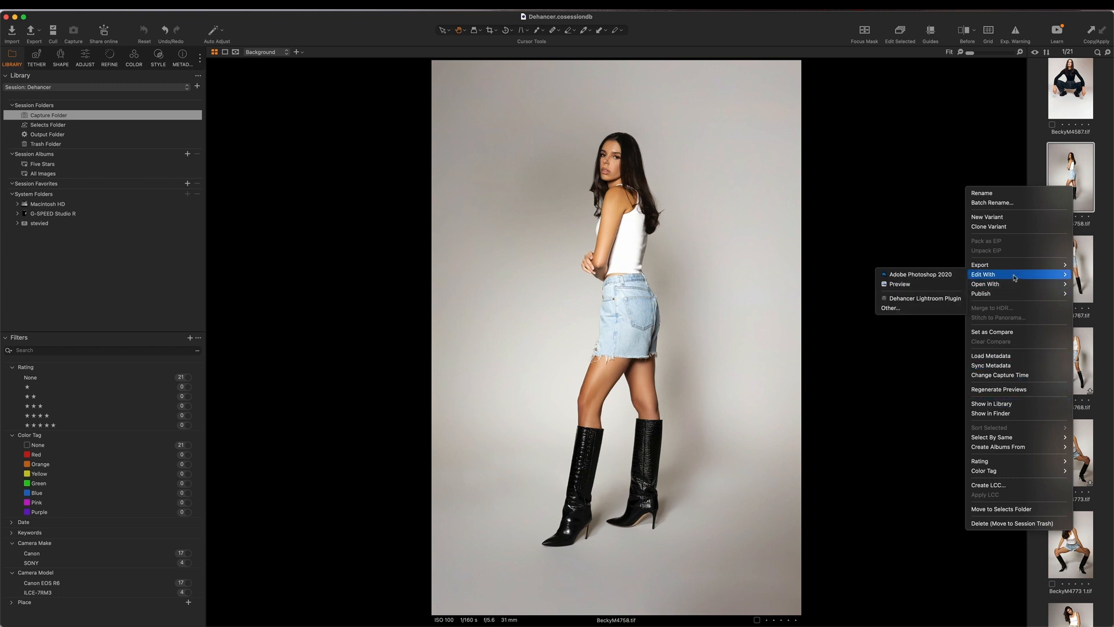
{"action": "left_click", "coordinate": [913, 299]}
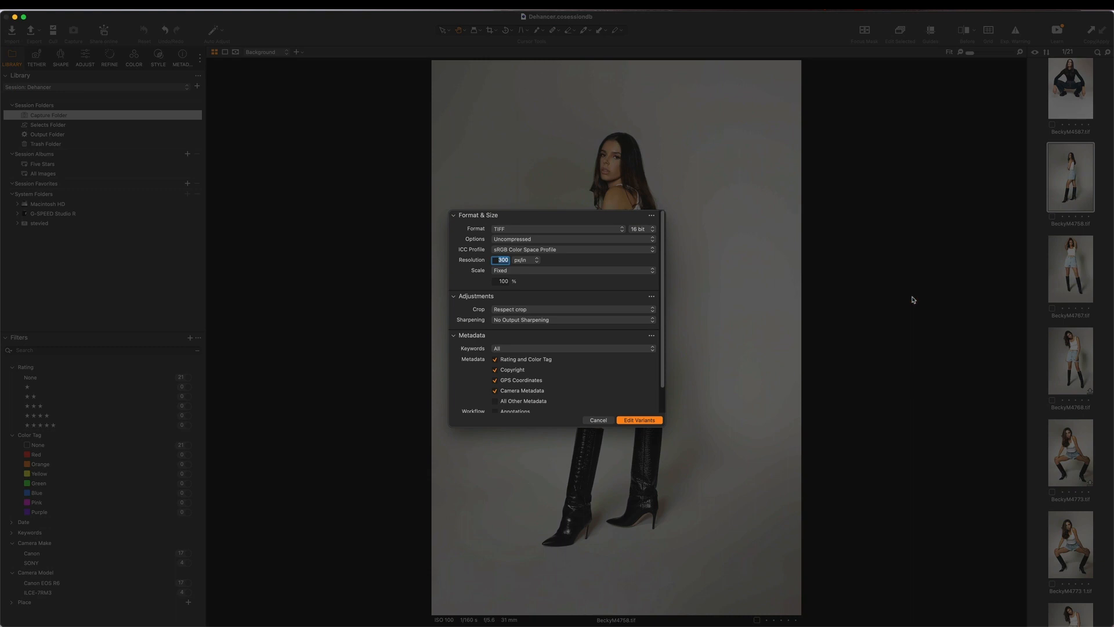
{"action": "left_click", "coordinate": [628, 420]}
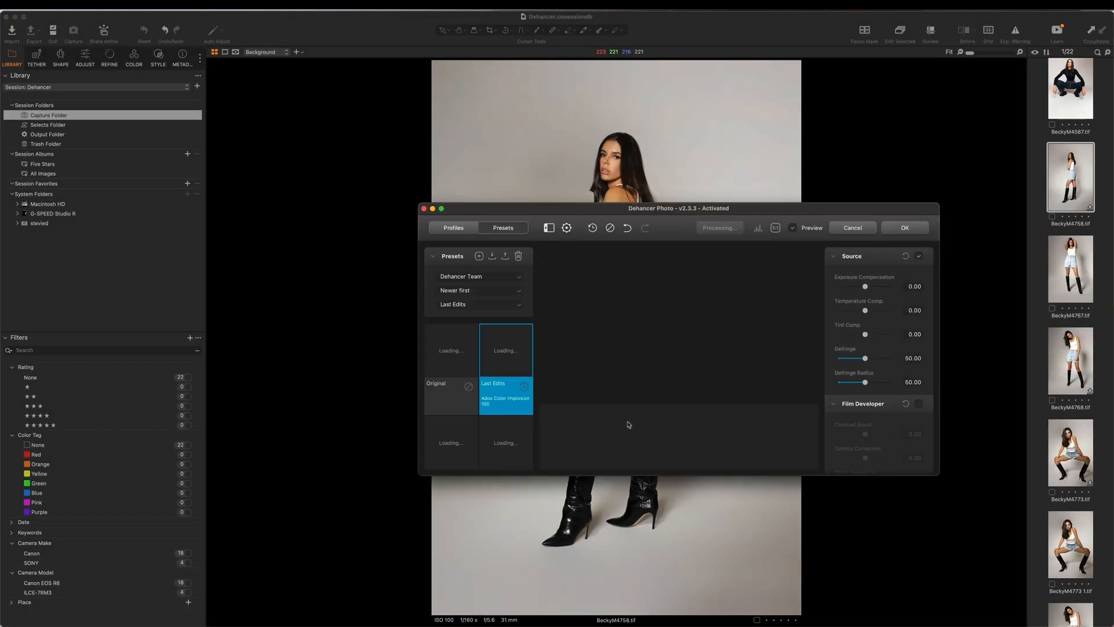
{"action": "double_click", "coordinate": [707, 211]}
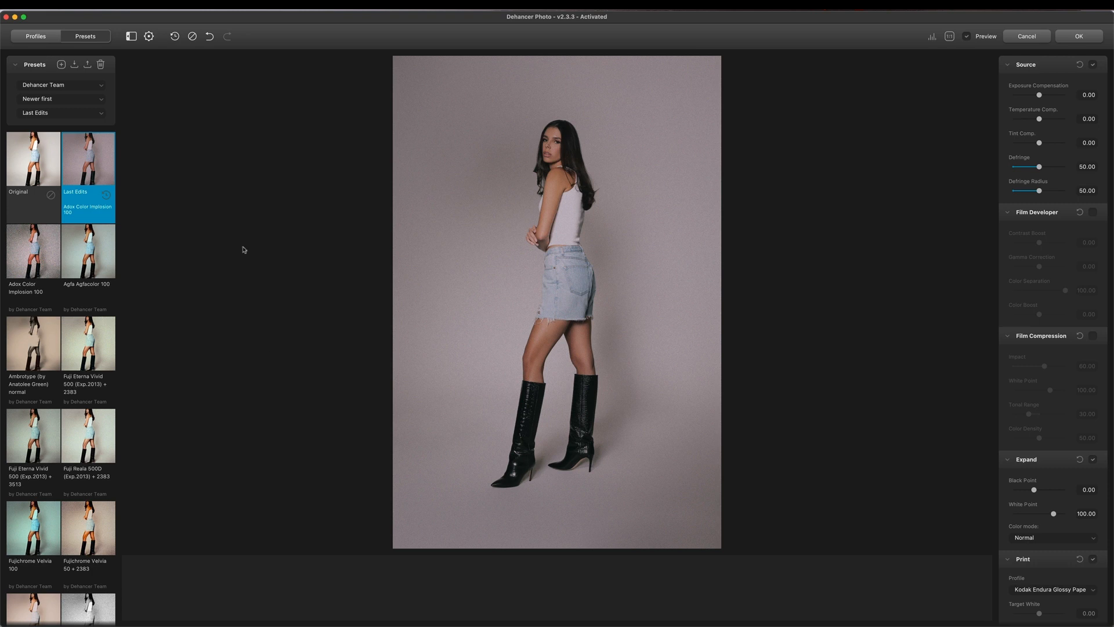
Step: Replace the last edits with the Fuji Eterna Vivid 500 (Exp.2013) + 2383 preset and compare it with the original photo
{"action": "left_click", "coordinate": [192, 37]}
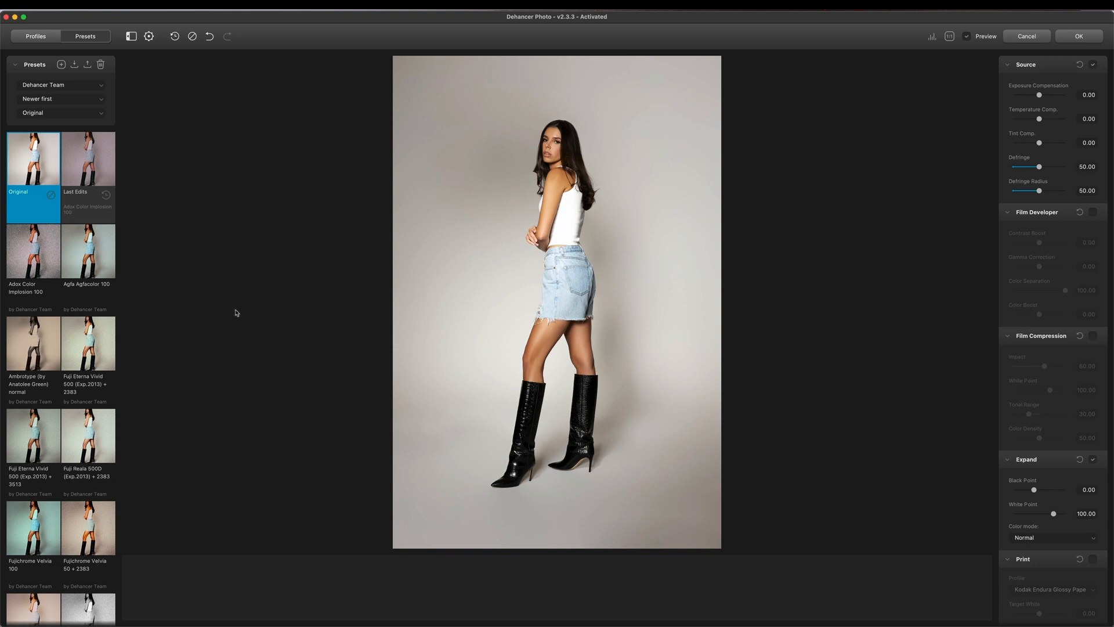
{"action": "scroll", "coordinate": [74, 351], "scroll_direction": "down", "scroll_amount": 2}
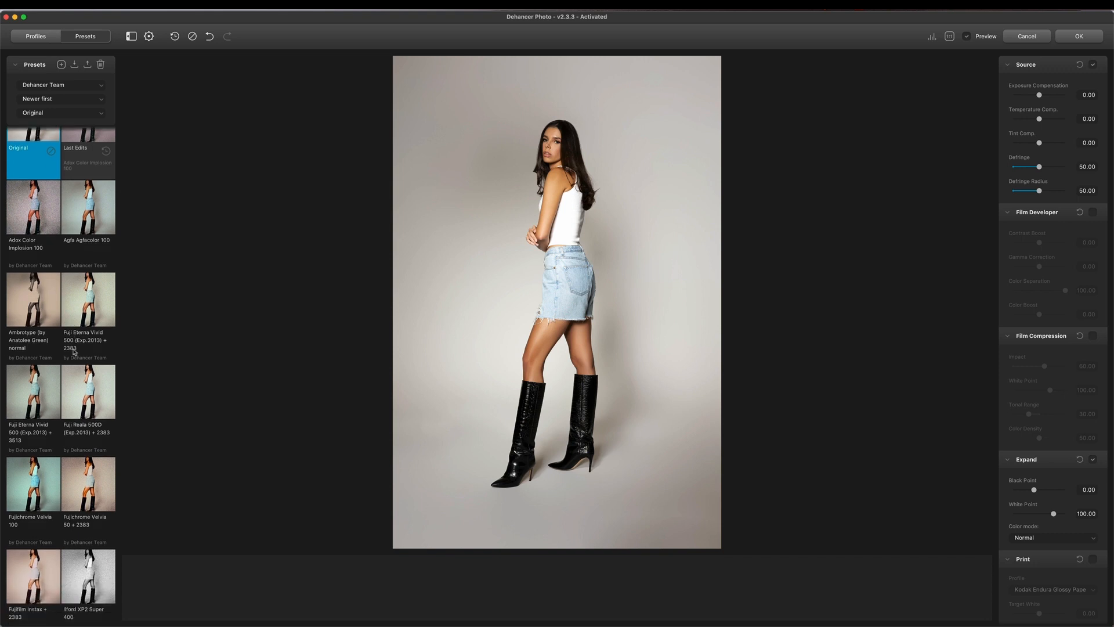
{"action": "left_click", "coordinate": [86, 302]}
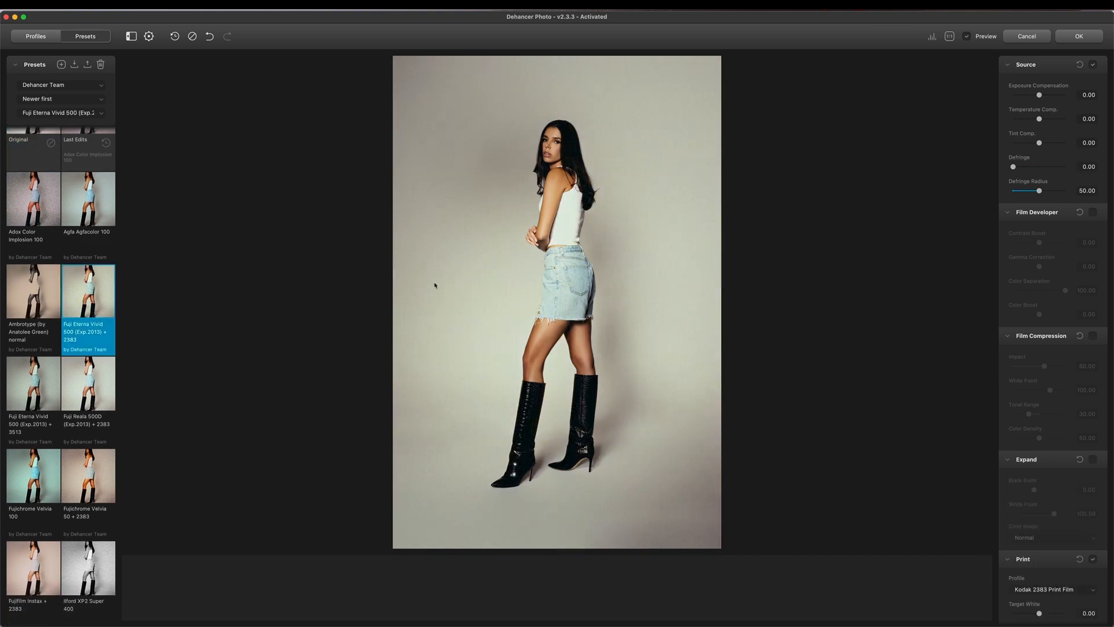
{"action": "left_click", "coordinate": [967, 37]}
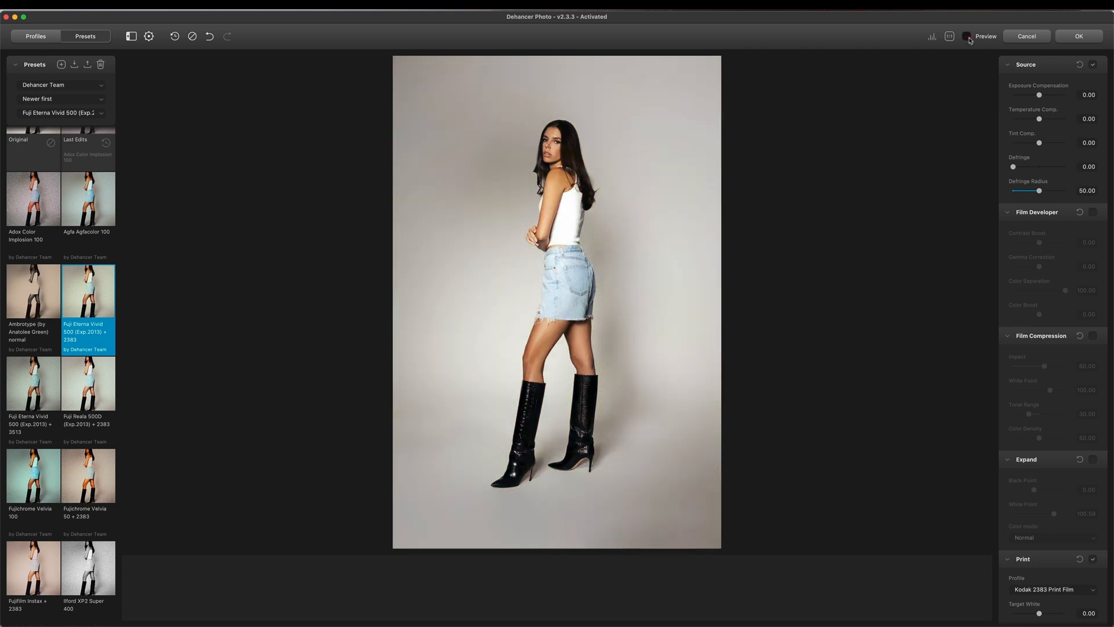
{"action": "left_click", "coordinate": [967, 37]}
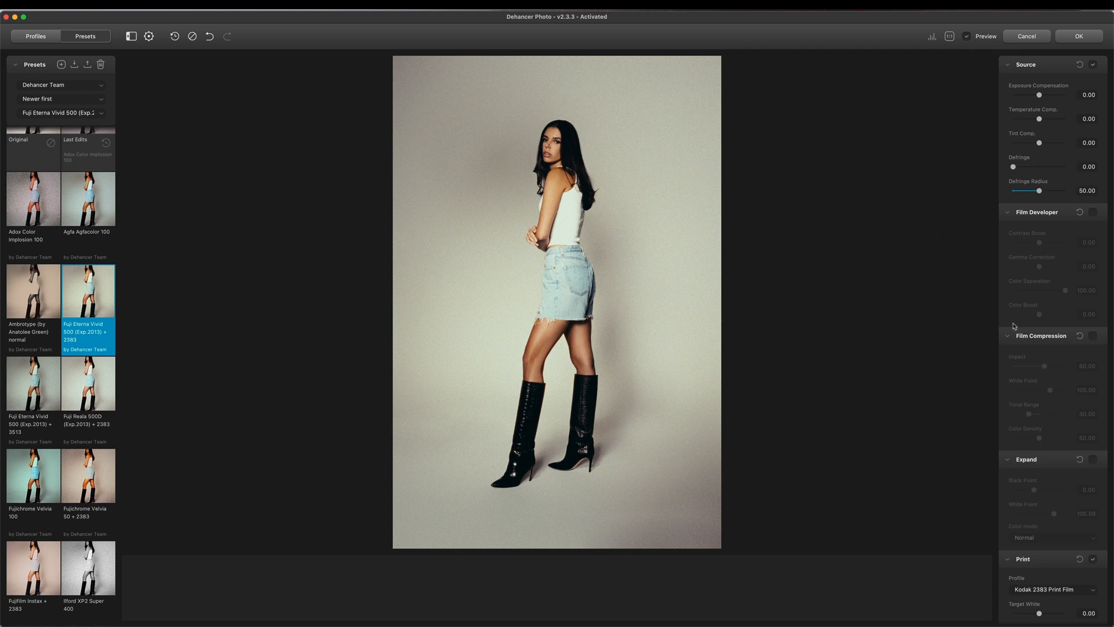
Step: Change the Print profile to Kodak Endura Glossy Paper
{"action": "scroll", "coordinate": [1026, 385], "scroll_direction": "down", "scroll_amount": 5}
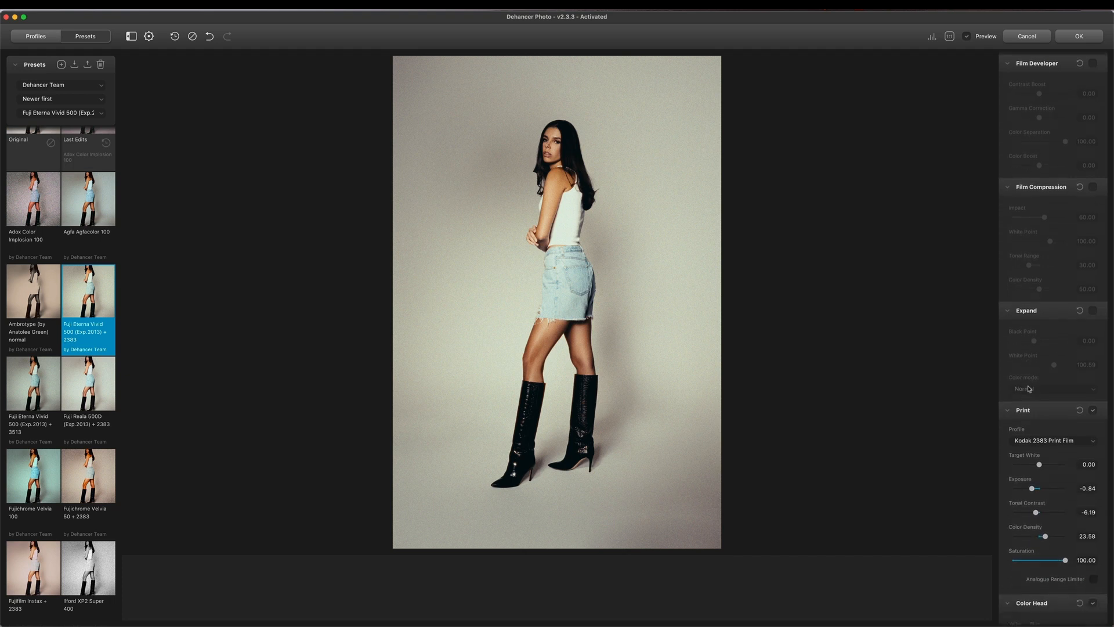
{"action": "left_click", "coordinate": [1051, 407]}
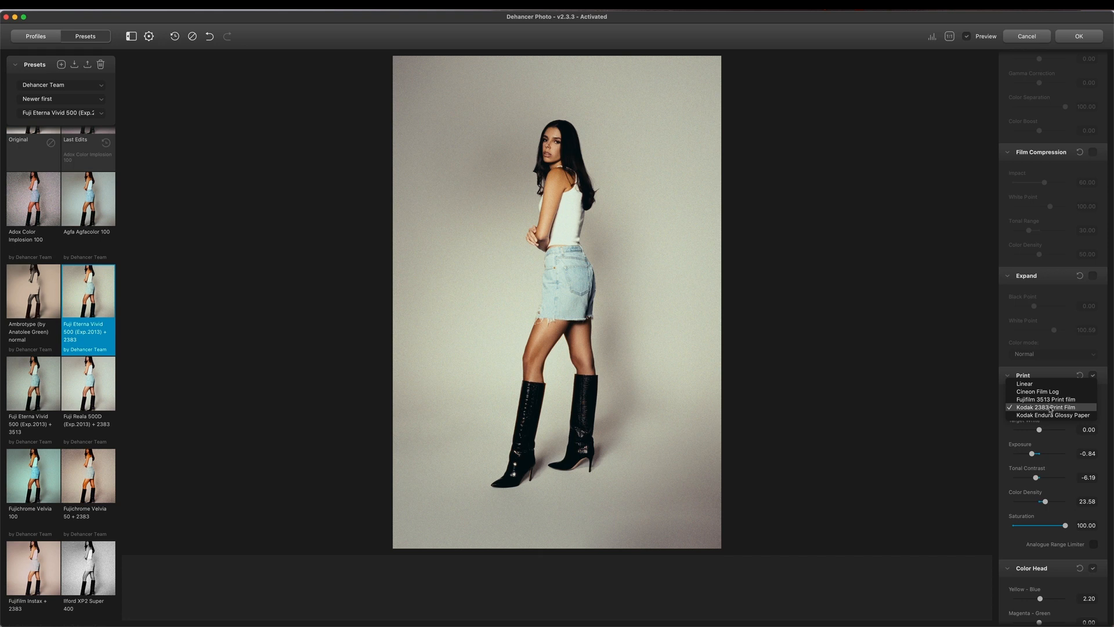
{"action": "left_click", "coordinate": [1051, 416]}
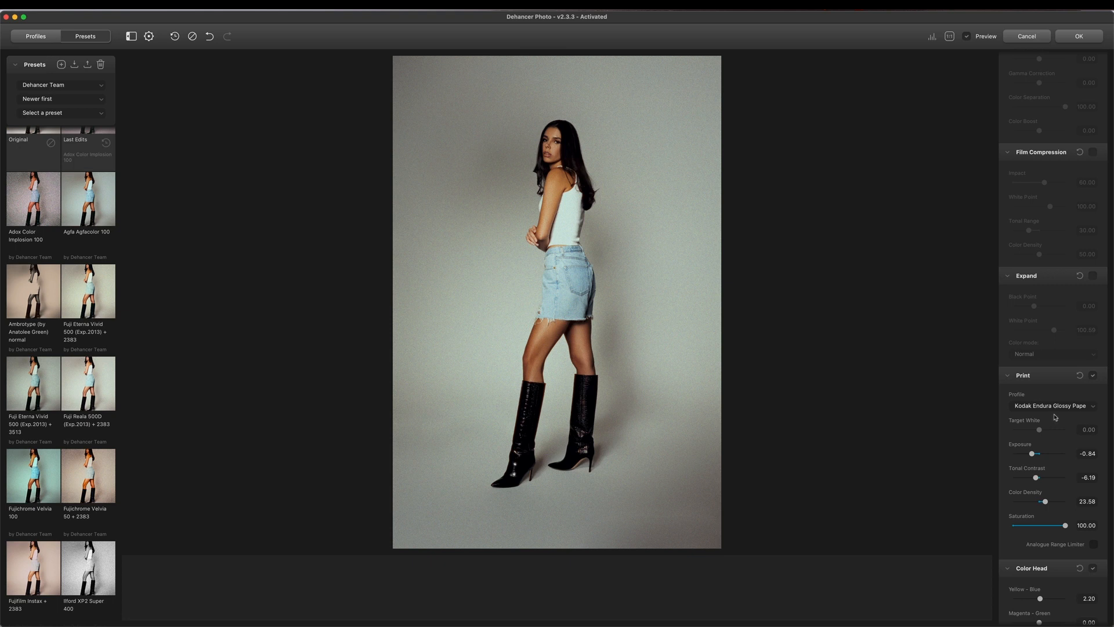
{"action": "scroll", "coordinate": [1067, 426], "scroll_direction": "down", "scroll_amount": 4}
{"action": "scroll", "coordinate": [1066, 426], "scroll_direction": "down", "scroll_amount": 18}
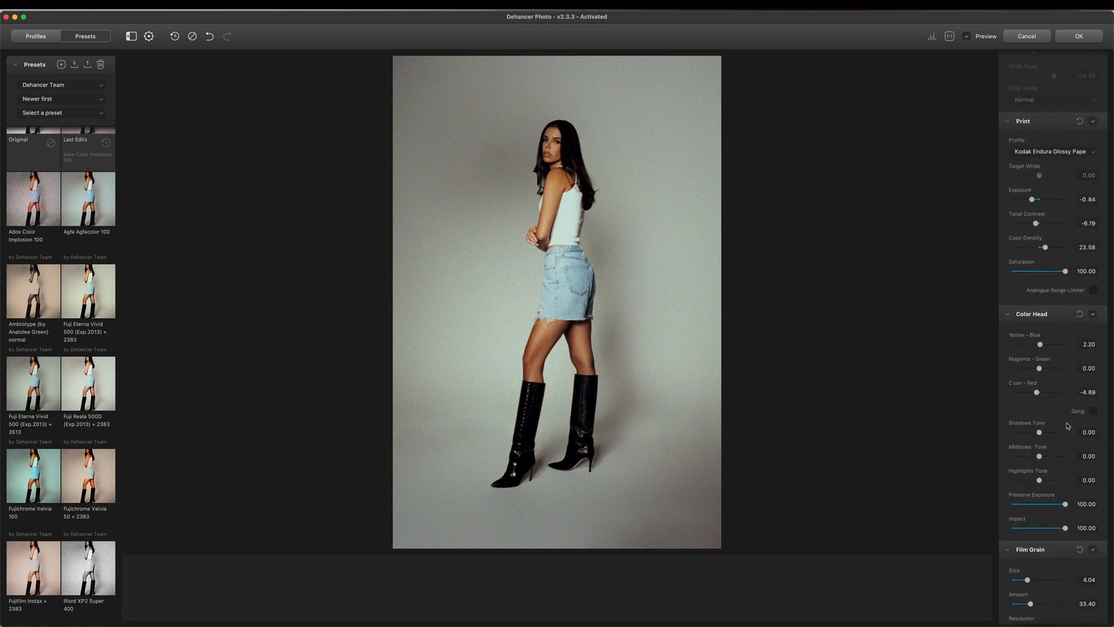
Step: Turn off the Halation and Bloom effects
{"action": "left_click", "coordinate": [1093, 419]}
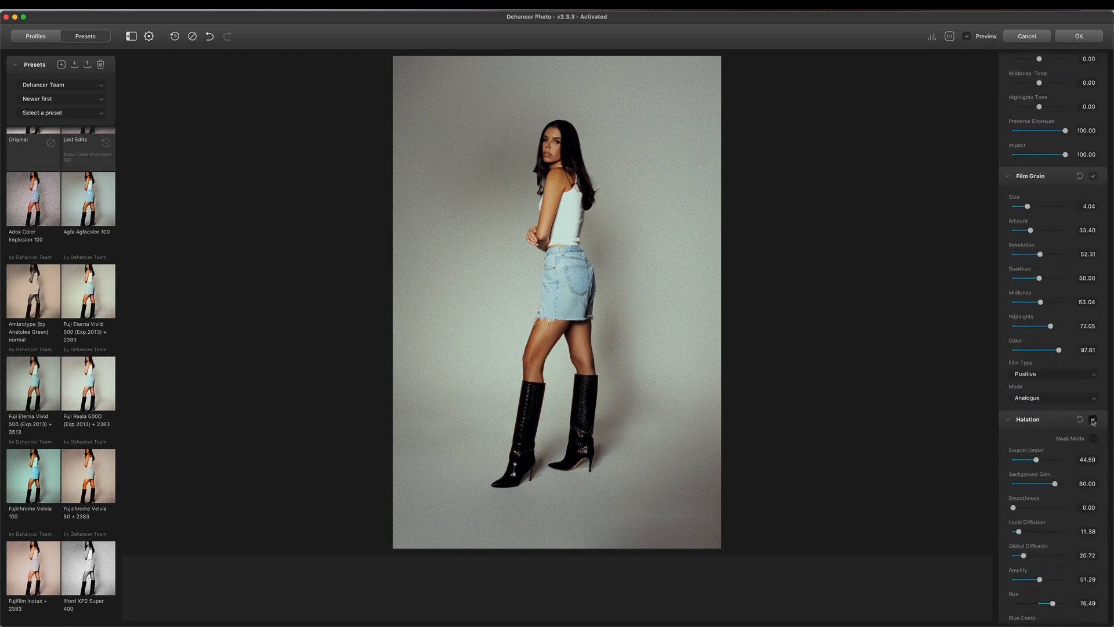
{"action": "scroll", "coordinate": [1096, 418], "scroll_direction": "down", "scroll_amount": 10}
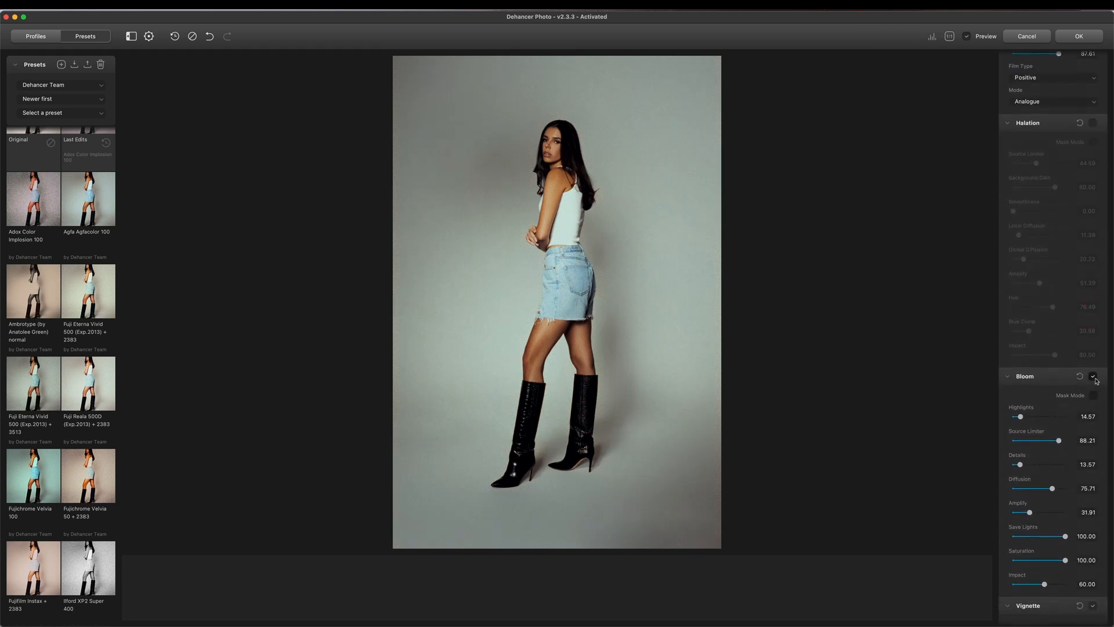
{"action": "left_click", "coordinate": [1094, 378]}
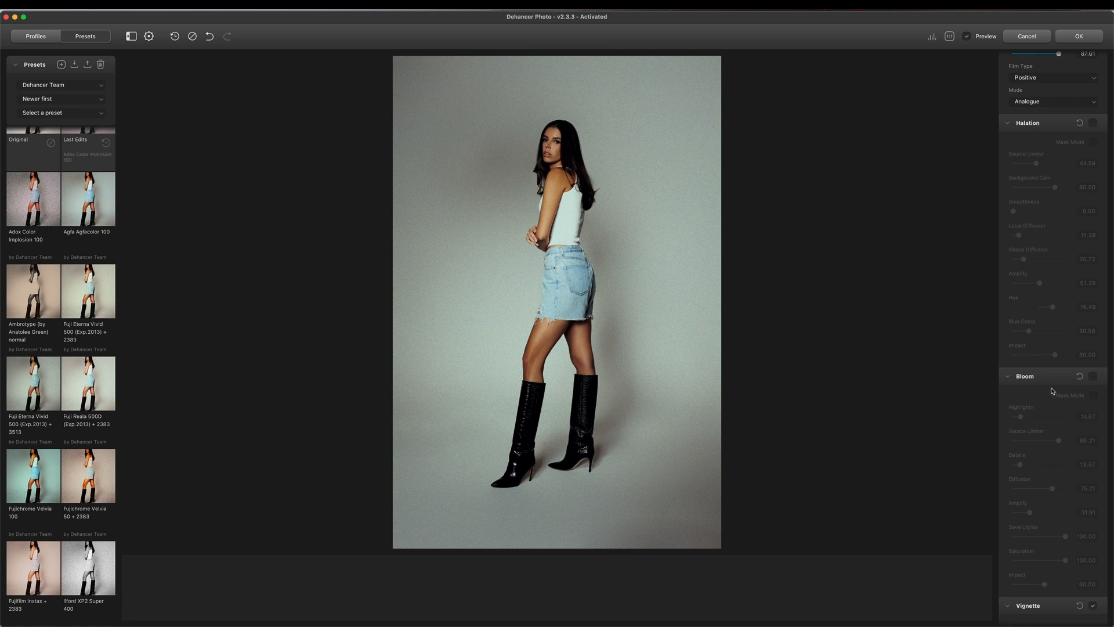
Step: Enable Film Developer, lower Contrast Boost to -22.07, and compare the photo with and without the Film Developer adjustments
{"action": "scroll", "coordinate": [1053, 390], "scroll_direction": "up", "scroll_amount": 1}
{"action": "scroll", "coordinate": [1054, 391], "scroll_direction": "up", "scroll_amount": 20}
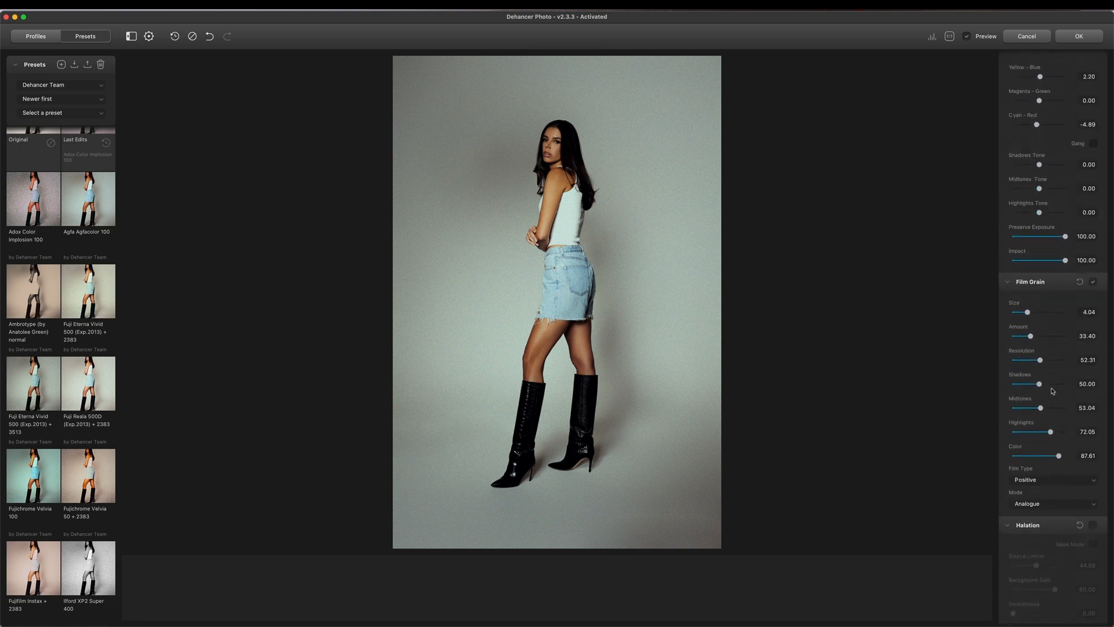
{"action": "scroll", "coordinate": [1053, 390], "scroll_direction": "up", "scroll_amount": 10}
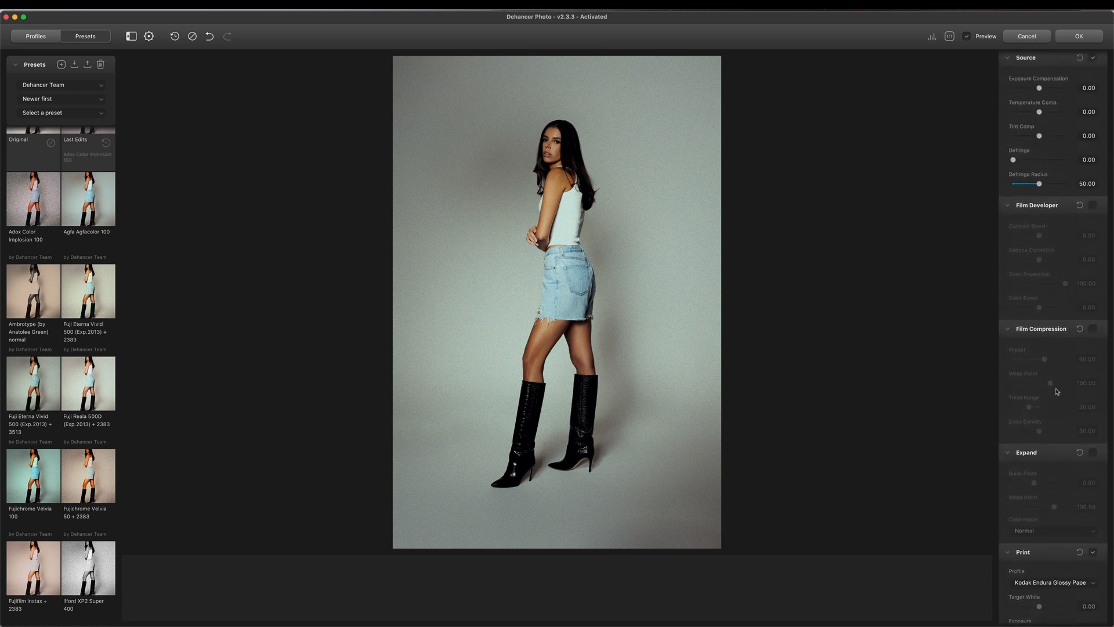
{"action": "left_click", "coordinate": [1088, 215]}
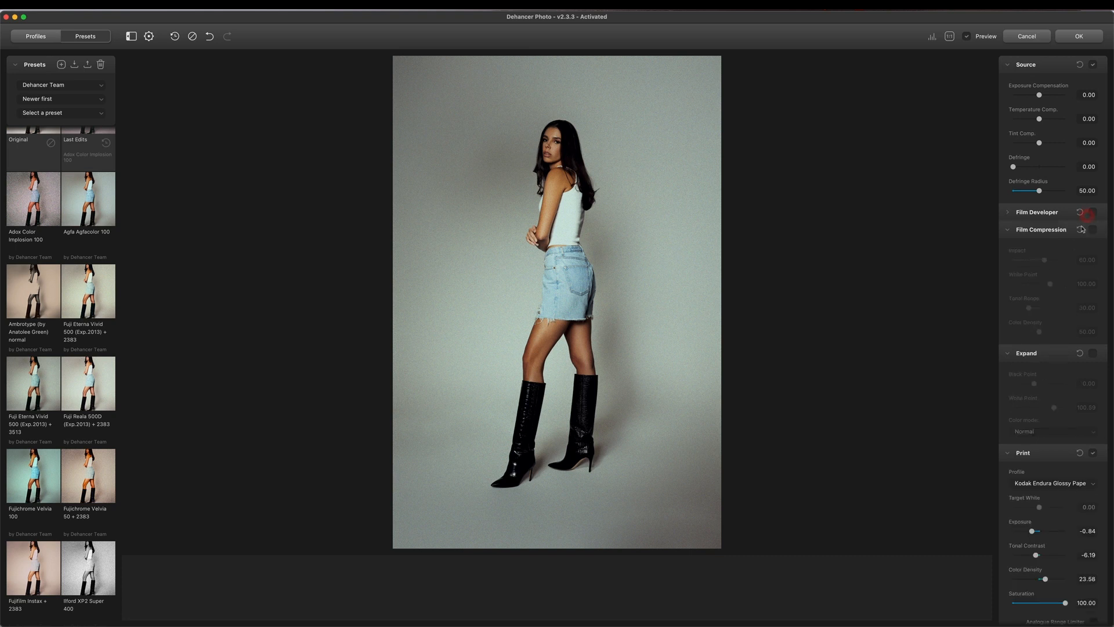
{"action": "left_click", "coordinate": [1092, 213]}
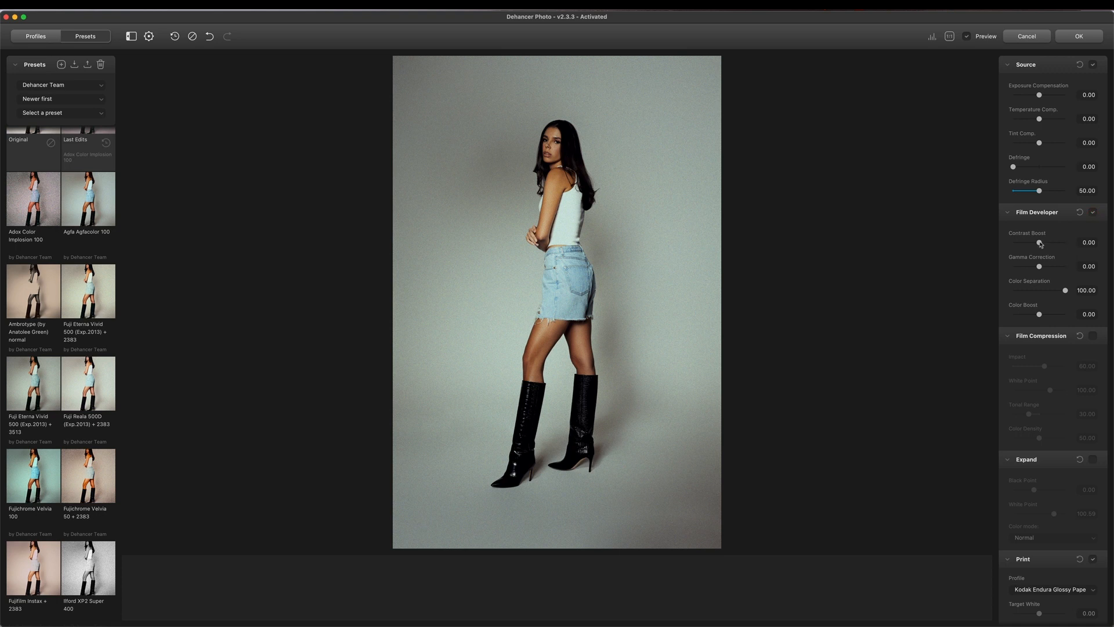
{"action": "left_click_drag", "start_coordinate": [1041, 245], "coordinate": [1037, 244]}
{"action": "left_click", "coordinate": [1094, 212]}
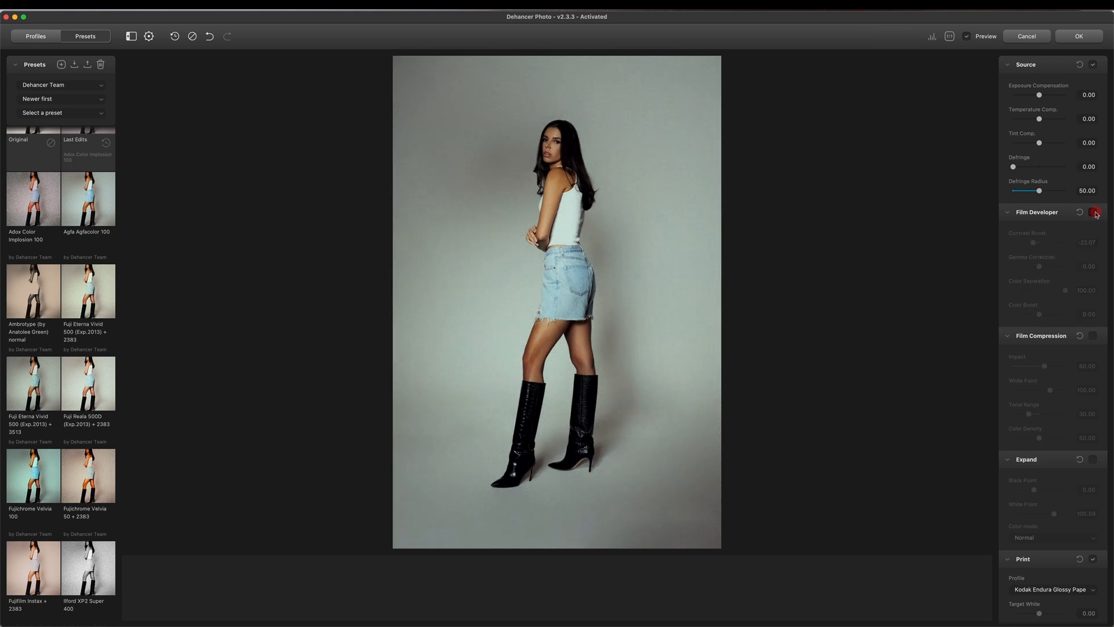
{"action": "left_click", "coordinate": [1095, 213]}
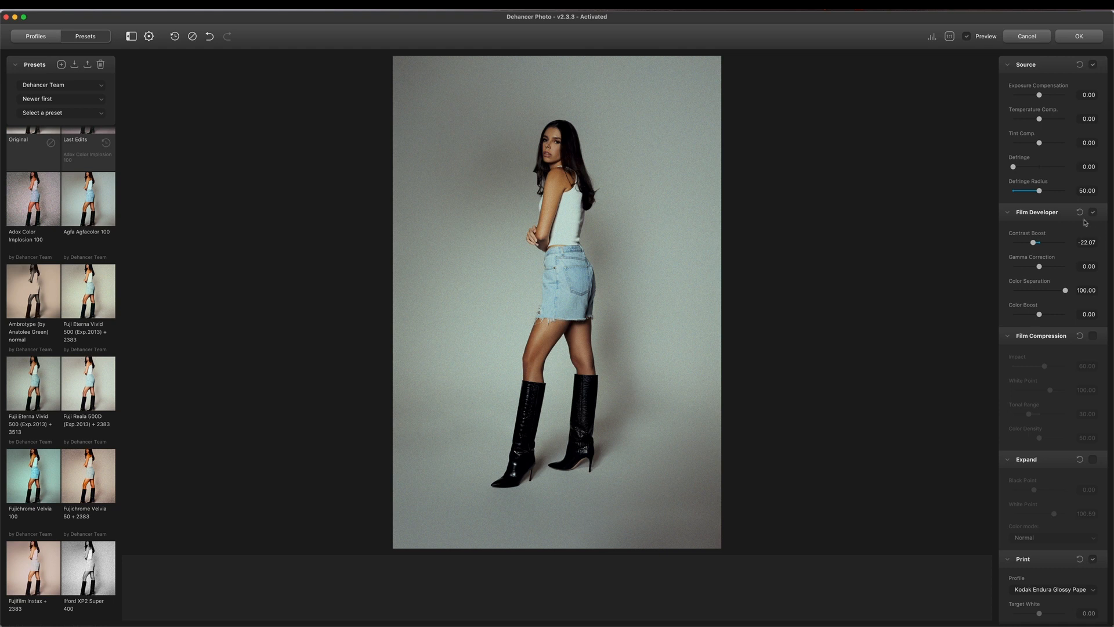
Step: Raise the Source Exposure Compensation to 0.23 and compare the photo with the Source adjustments off and on
{"action": "left_click", "coordinate": [1086, 95]}
{"action": "left_click_drag", "start_coordinate": [1039, 95], "coordinate": [1041, 97]}
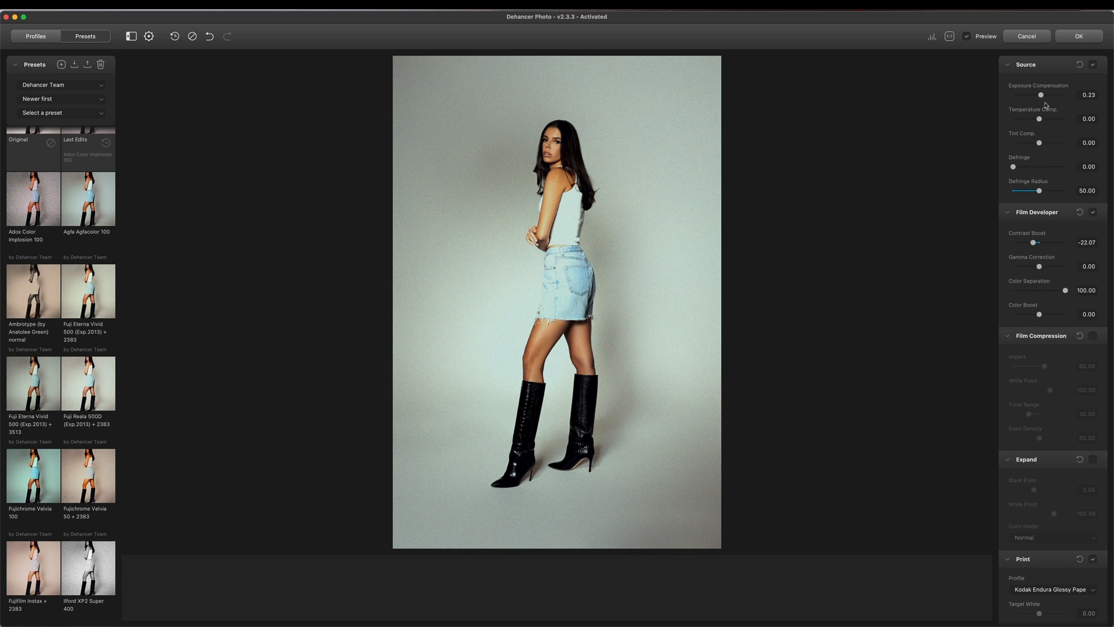
{"action": "left_click", "coordinate": [1092, 65]}
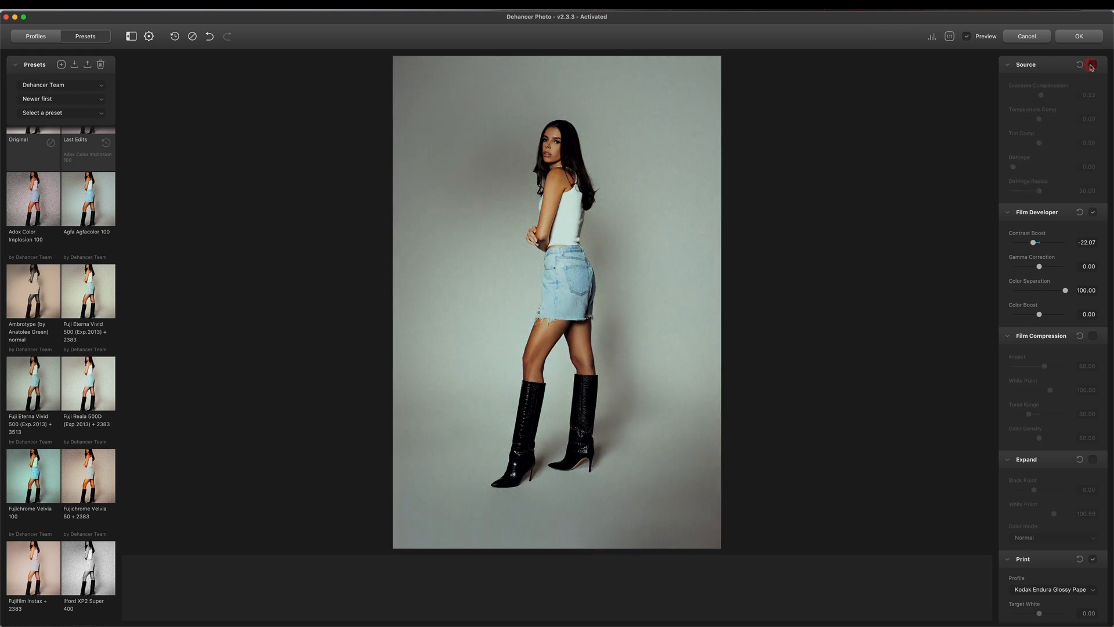
{"action": "left_click", "coordinate": [1092, 64]}
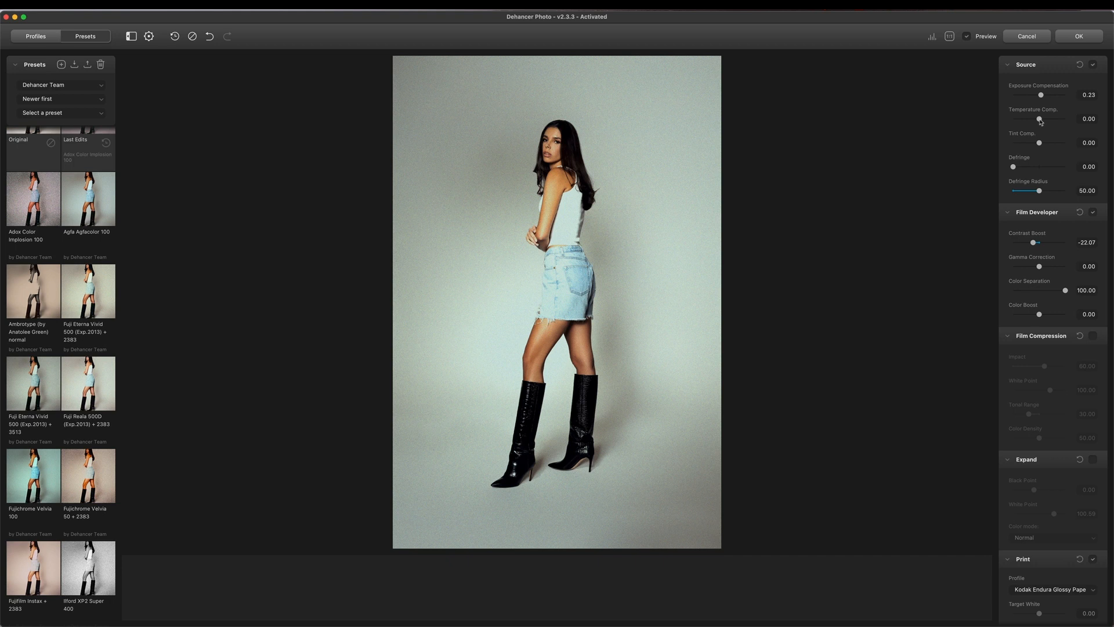
Step: Set the Source Temperature Comp. to -4.68 and Tint Comp. to -9.31, then compare with the Source adjustments off and on
{"action": "left_click_drag", "start_coordinate": [1041, 120], "coordinate": [1038, 121]}
{"action": "left_click_drag", "start_coordinate": [1040, 121], "coordinate": [1039, 121]}
{"action": "left_click_drag", "start_coordinate": [1040, 147], "coordinate": [1039, 147]}
{"action": "left_click", "coordinate": [1093, 65]}
{"action": "left_click", "coordinate": [1093, 65]}
{"action": "left_click", "coordinate": [1093, 65]}
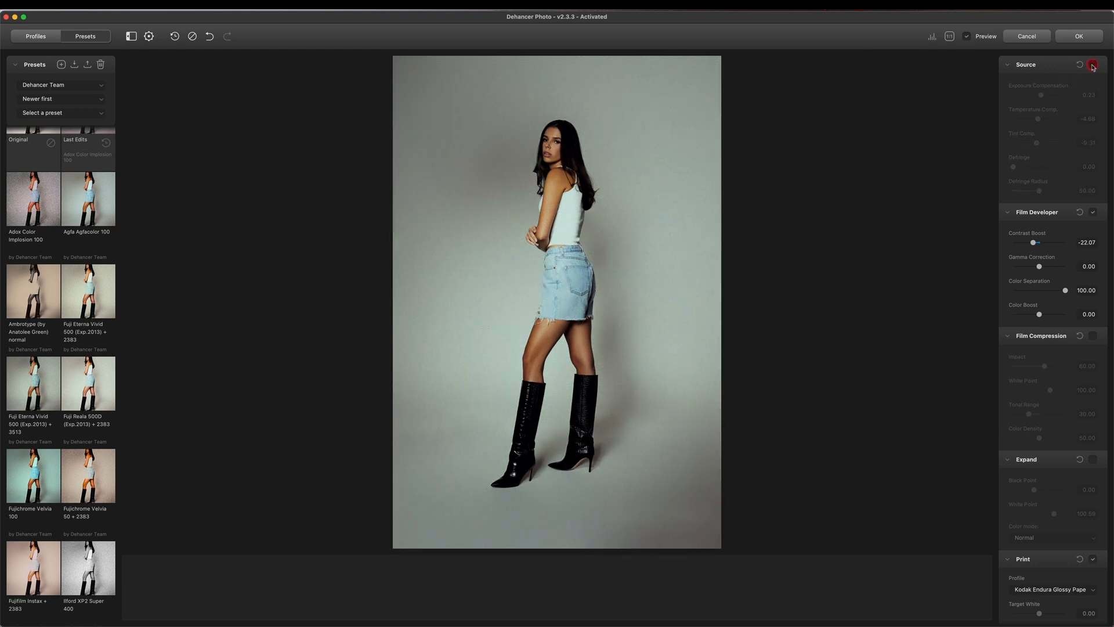
{"action": "left_click", "coordinate": [1093, 65]}
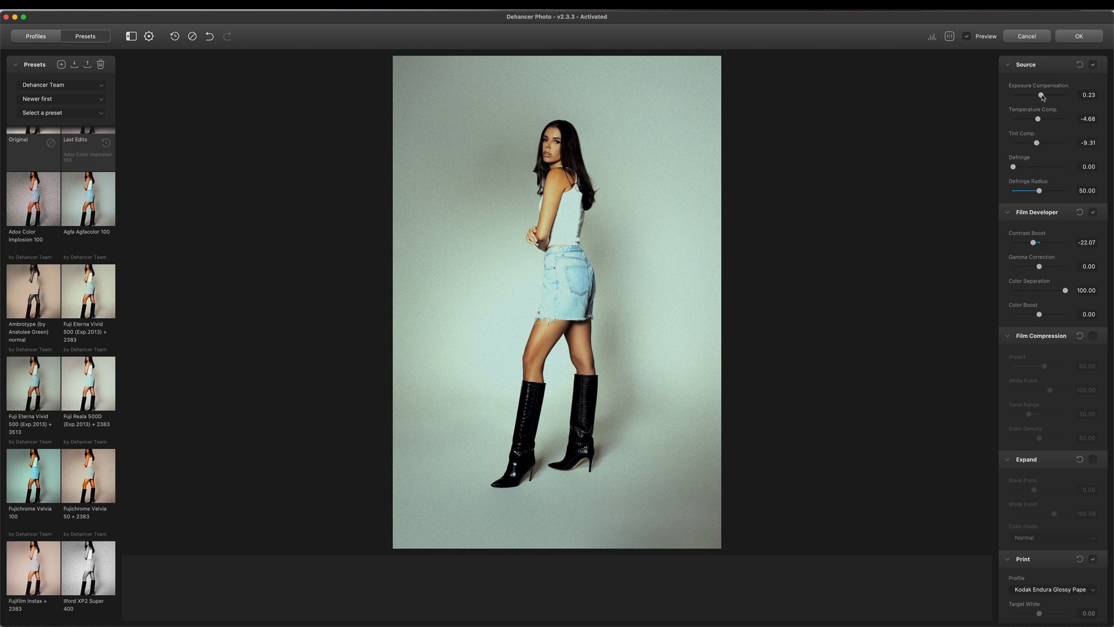
Step: Reduce Exposure Compensation to 0.13 and compare the grade with the original photo
{"action": "left_click_drag", "start_coordinate": [1043, 96], "coordinate": [1040, 98]}
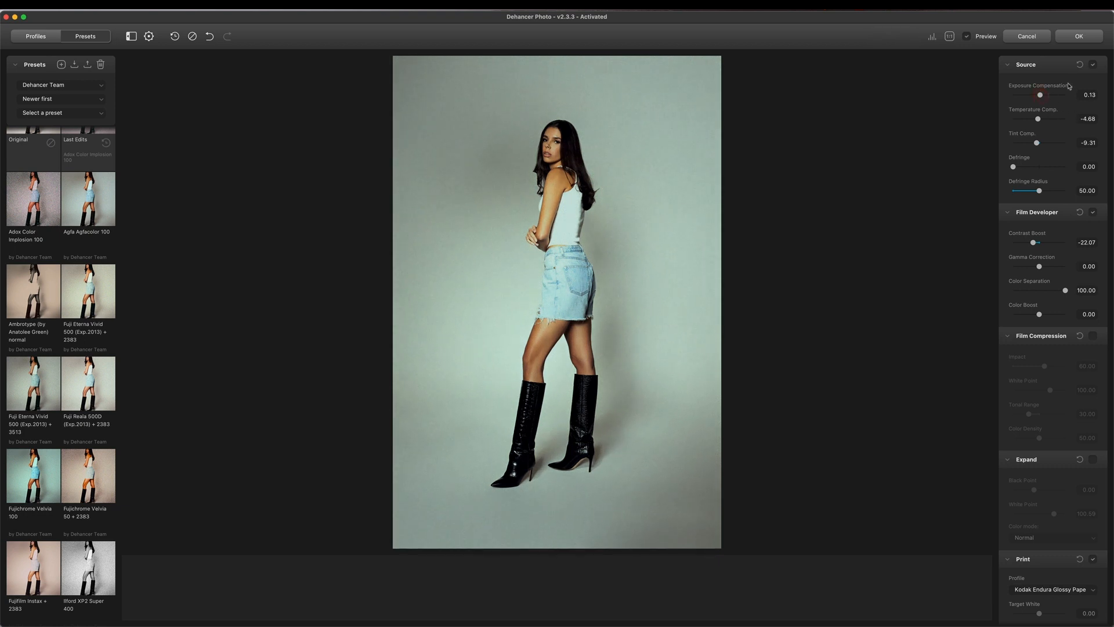
{"action": "left_click", "coordinate": [968, 37]}
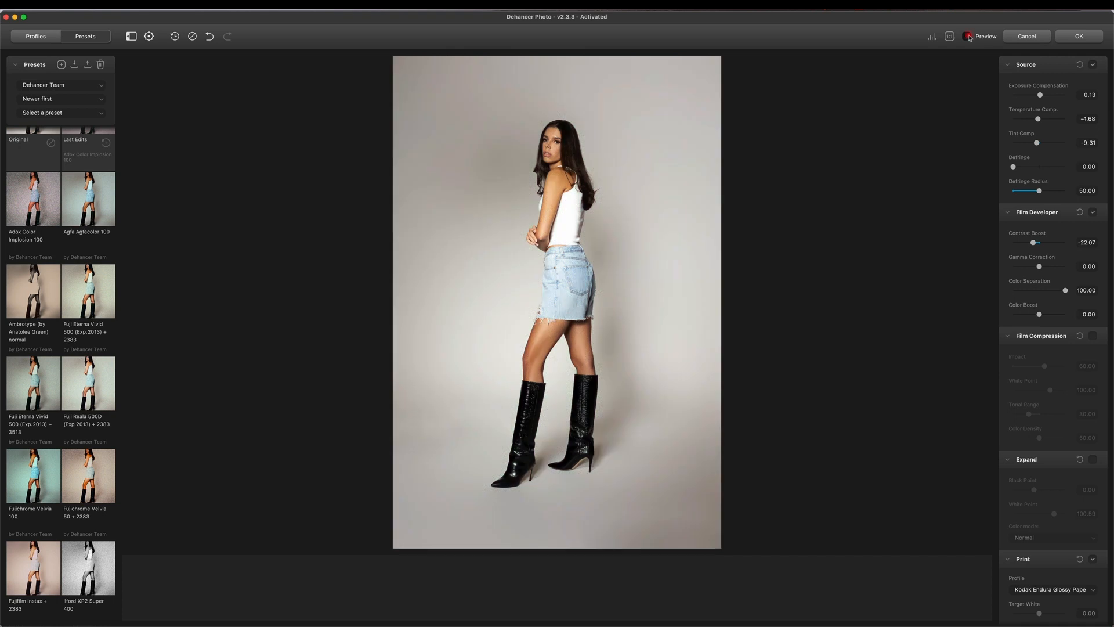
{"action": "left_click", "coordinate": [967, 36]}
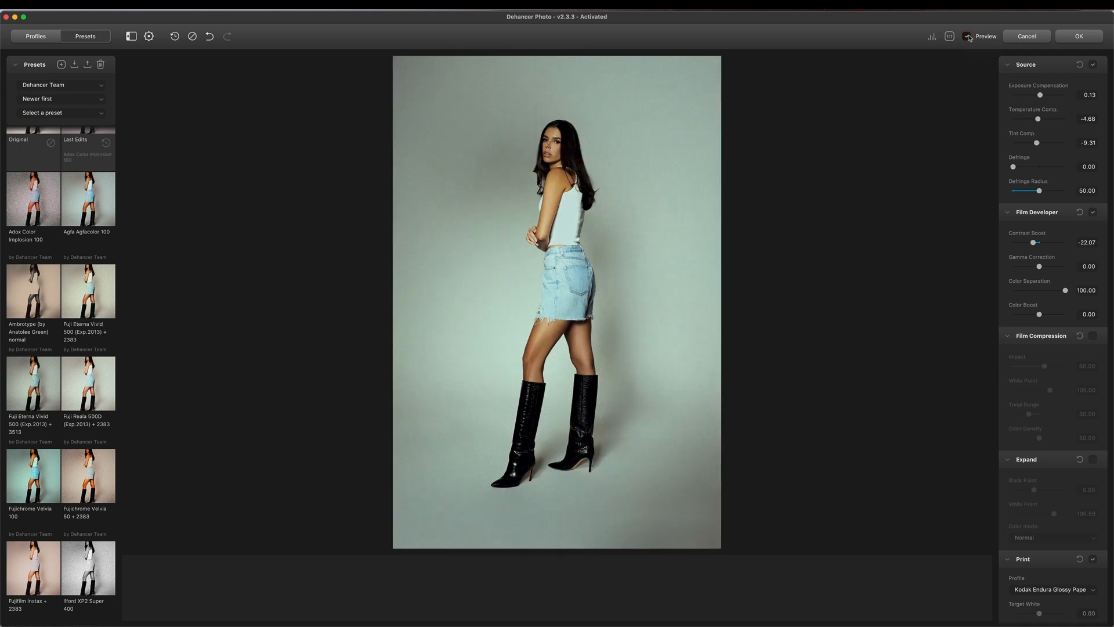
Step: Lower the Film Grain Midtones to 37.20 and compare the graded photo with the original
{"action": "scroll", "coordinate": [1074, 318], "scroll_direction": "down", "scroll_amount": 5}
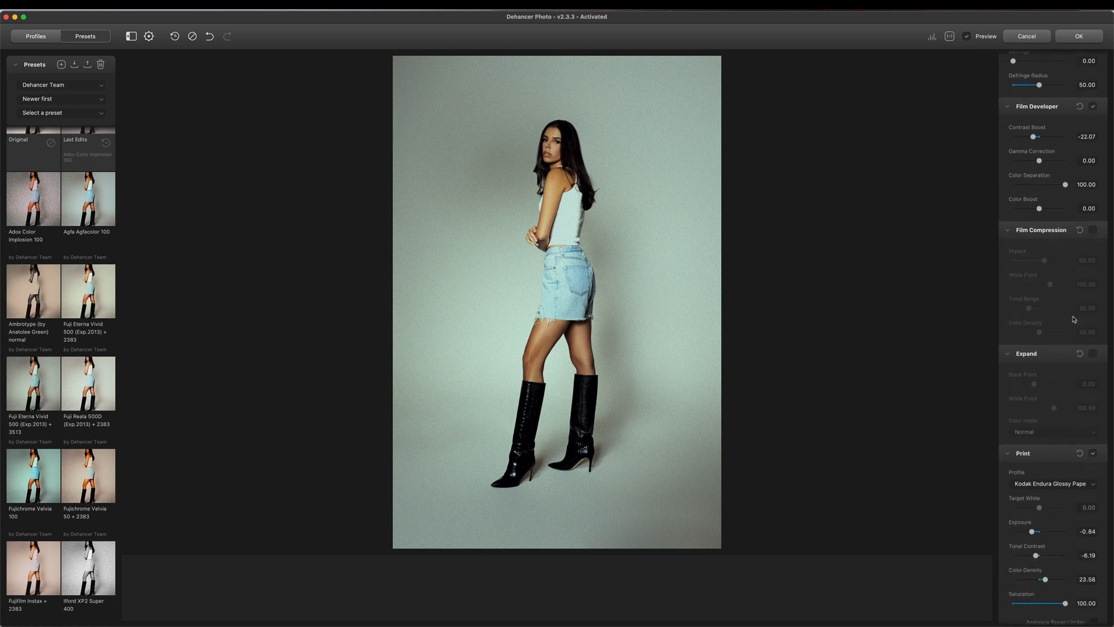
{"action": "scroll", "coordinate": [1074, 318], "scroll_direction": "down", "scroll_amount": 8}
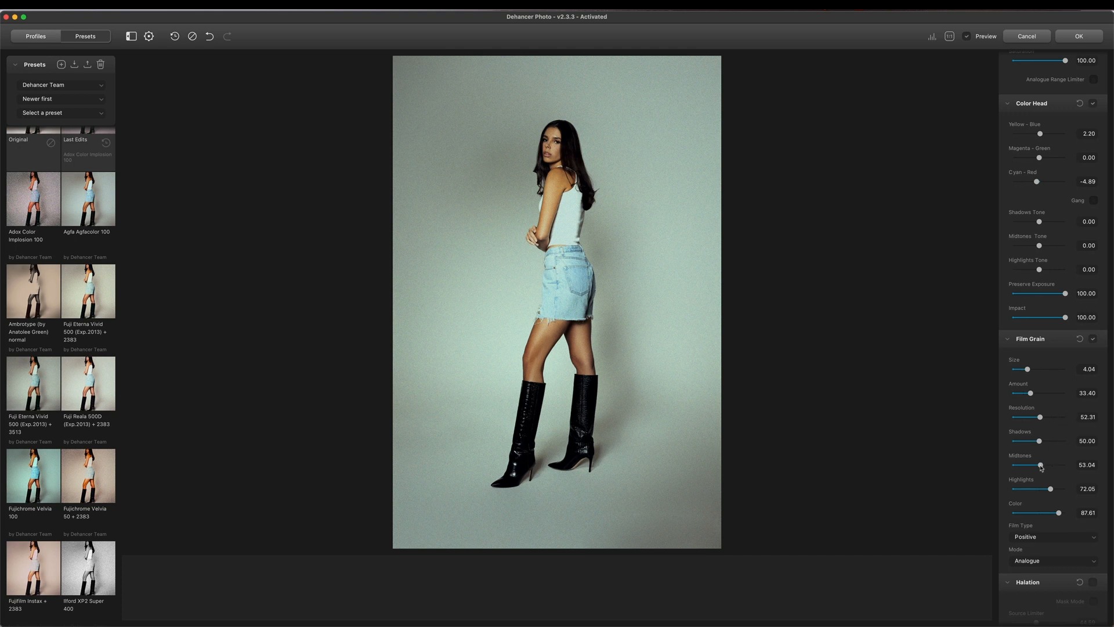
{"action": "left_click_drag", "start_coordinate": [1041, 466], "coordinate": [1032, 467]}
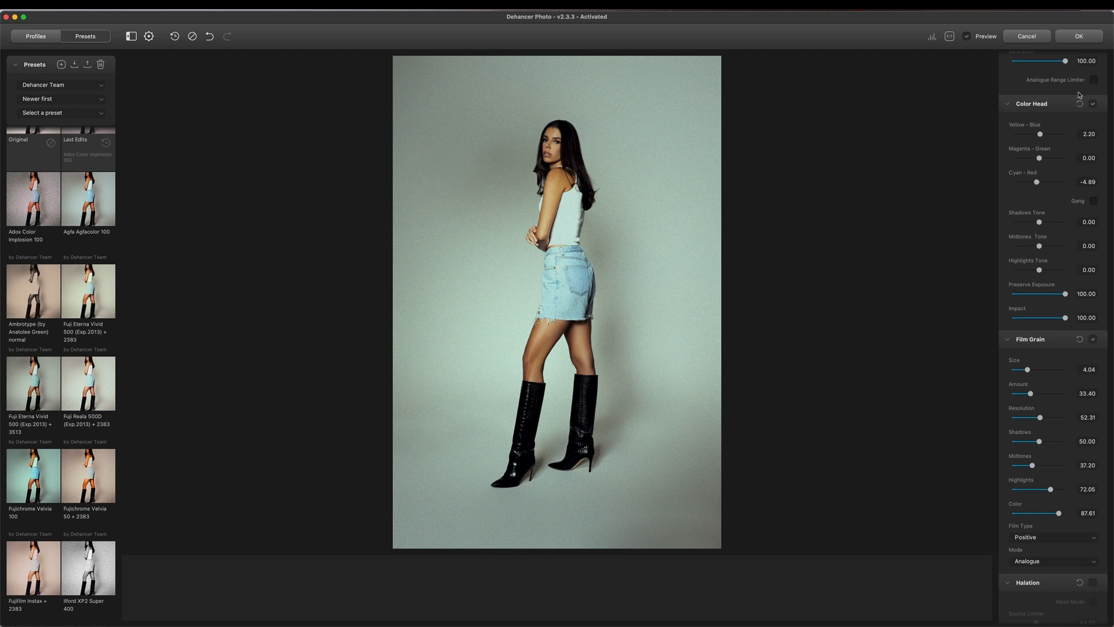
{"action": "scroll", "coordinate": [1018, 67], "scroll_direction": "up", "scroll_amount": 10}
{"action": "left_click", "coordinate": [967, 37]}
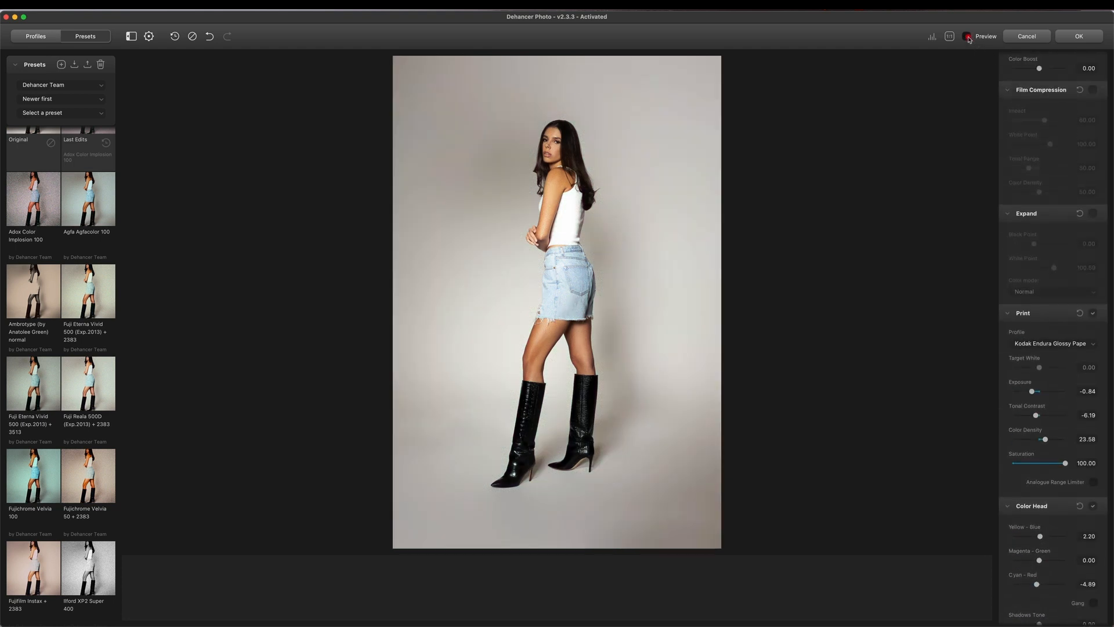
{"action": "left_click", "coordinate": [967, 36]}
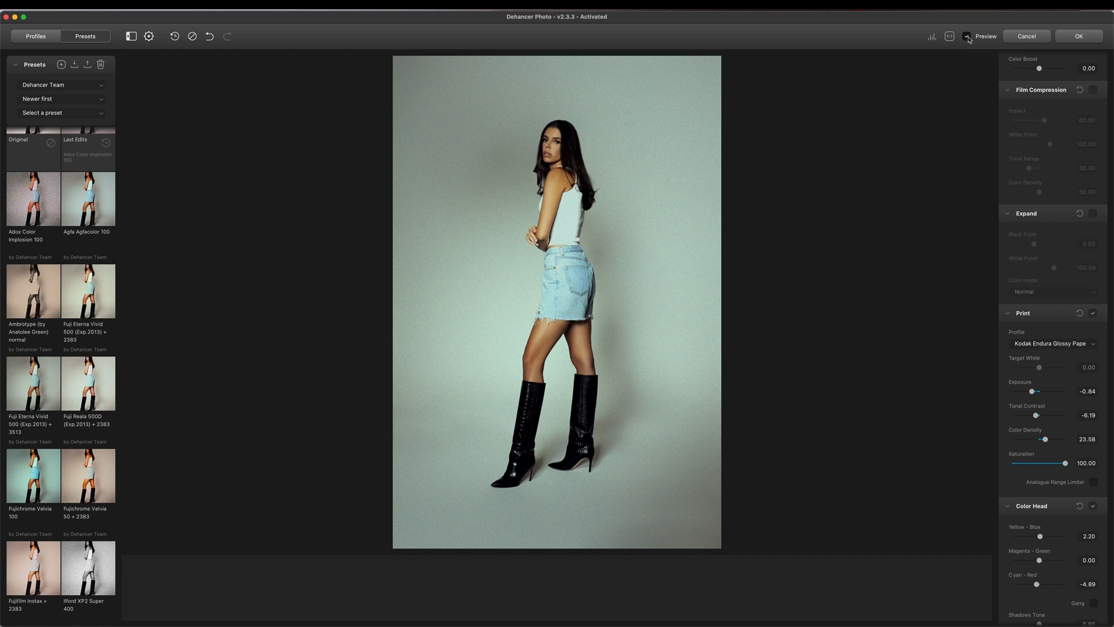
{"action": "left_click", "coordinate": [967, 37]}
{"action": "left_click", "coordinate": [968, 37]}
Step: Apply the grade, return to Capture One, and display BeckyM4758.tif and BeckyM4758 1.tif side by side
{"action": "left_click", "coordinate": [1093, 37]}
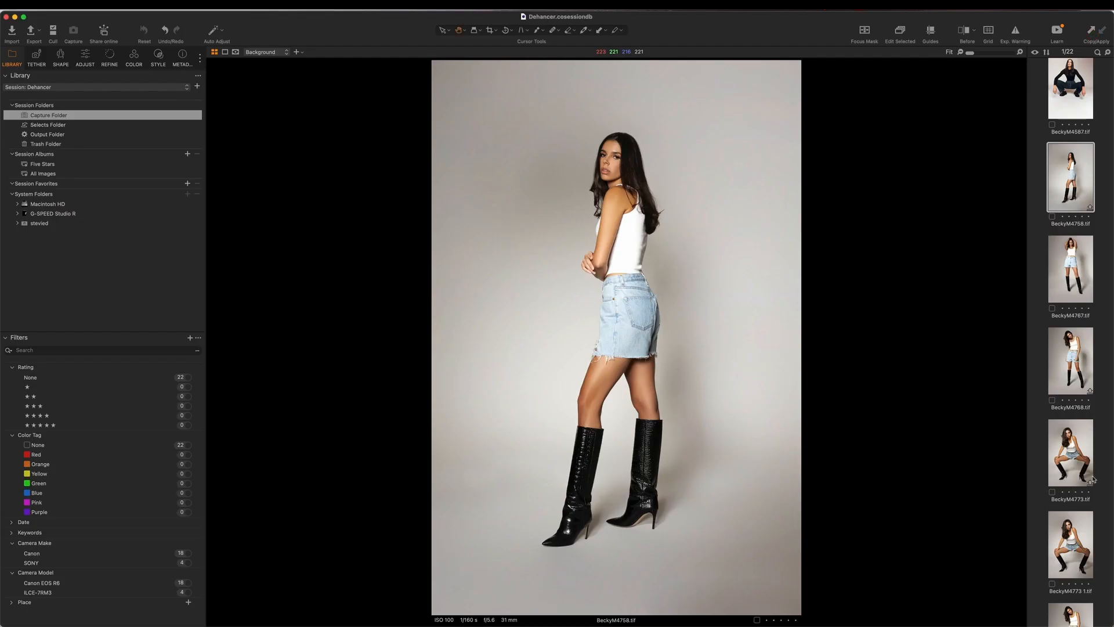
{"action": "scroll", "coordinate": [1095, 478], "scroll_direction": "down", "scroll_amount": 10}
{"action": "left_click_drag", "start_coordinate": [1074, 567], "coordinate": [1056, 150]}
{"action": "left_click_drag", "start_coordinate": [1077, 223], "coordinate": [1043, 86]}
{"action": "scroll", "coordinate": [1050, 124], "scroll_direction": "up", "scroll_amount": 3}
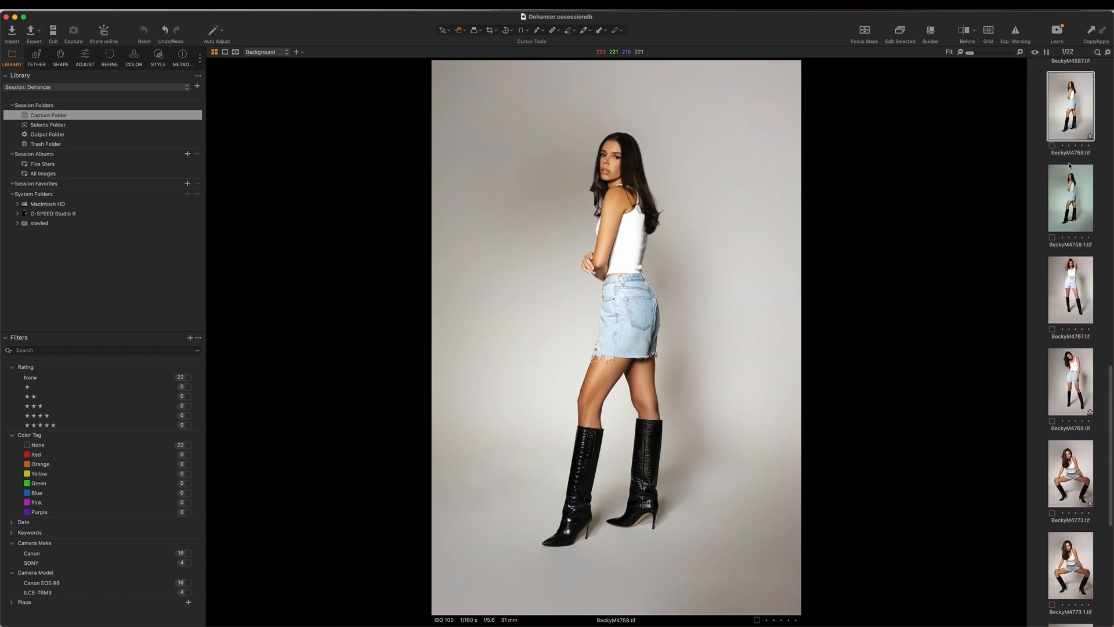
{"action": "left_click", "coordinate": [1086, 100]}
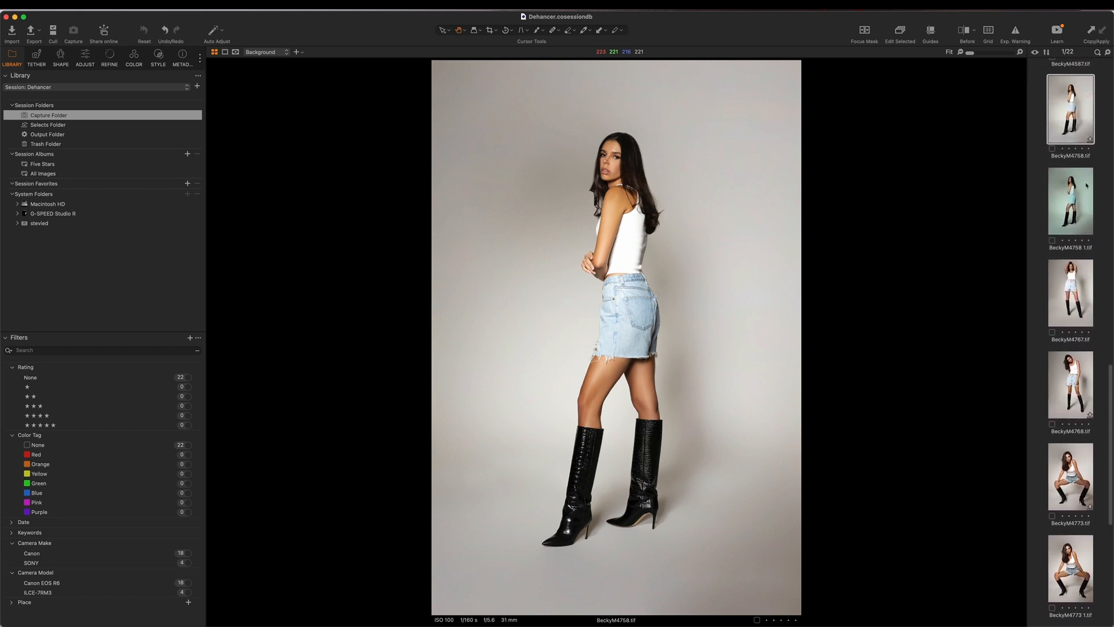
{"action": "left_click", "coordinate": [1084, 213], "text": "super"}
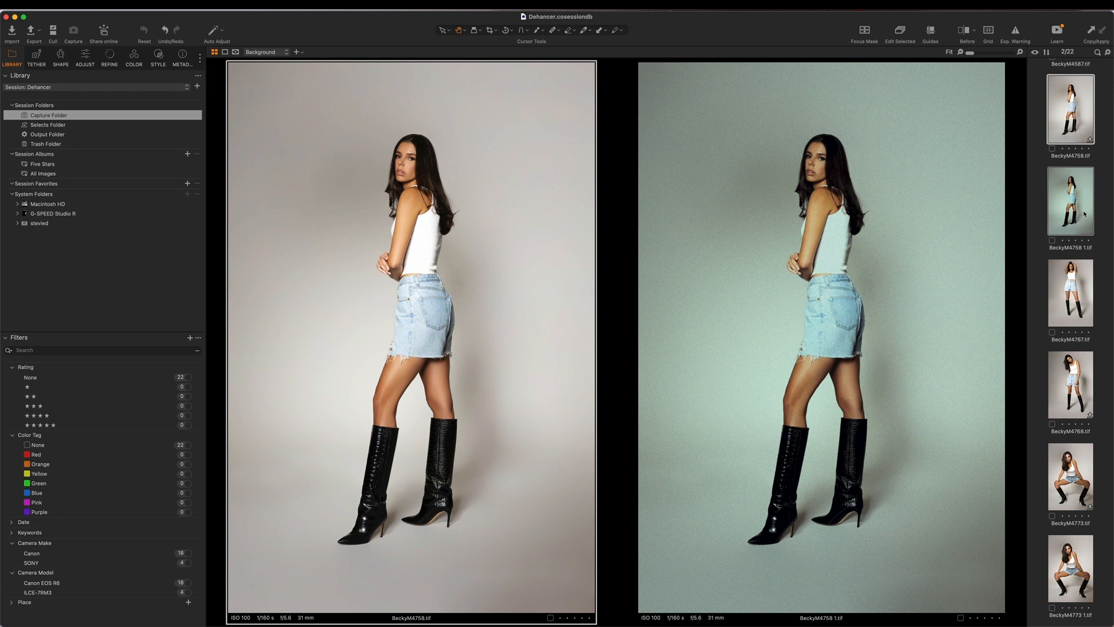
Step: Open lustful desires5383.jpg for editing with the Dehancer Lightroom Plugin, keeping the TIFF 16-bit settings, and enlarge the plugin window
{"action": "scroll", "coordinate": [1109, 210], "scroll_direction": "up", "scroll_amount": 10}
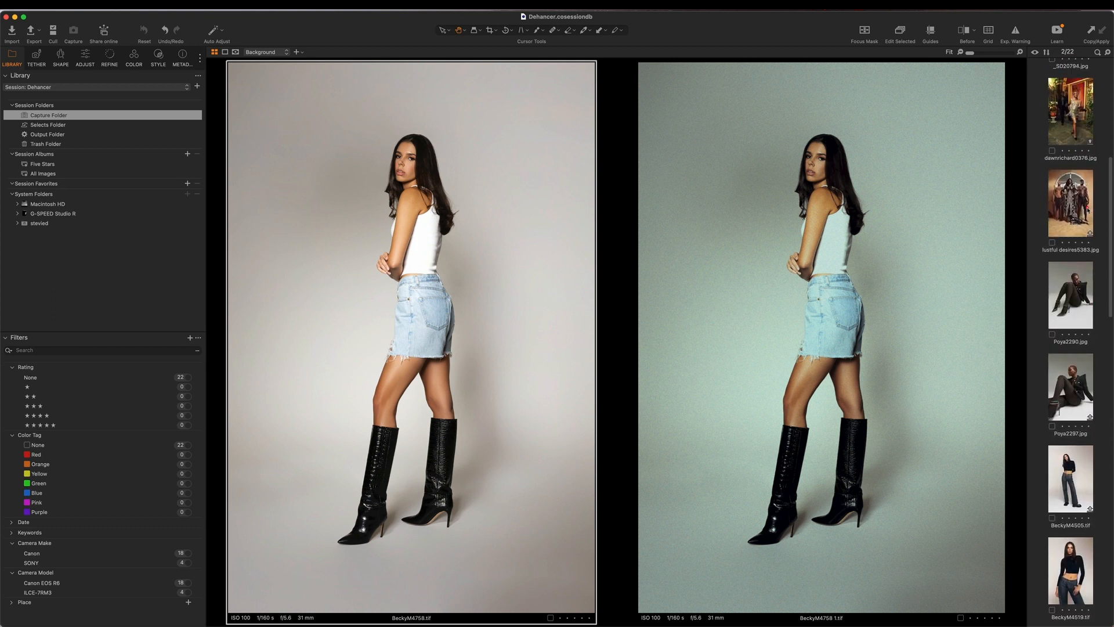
{"action": "left_click", "coordinate": [1087, 210]}
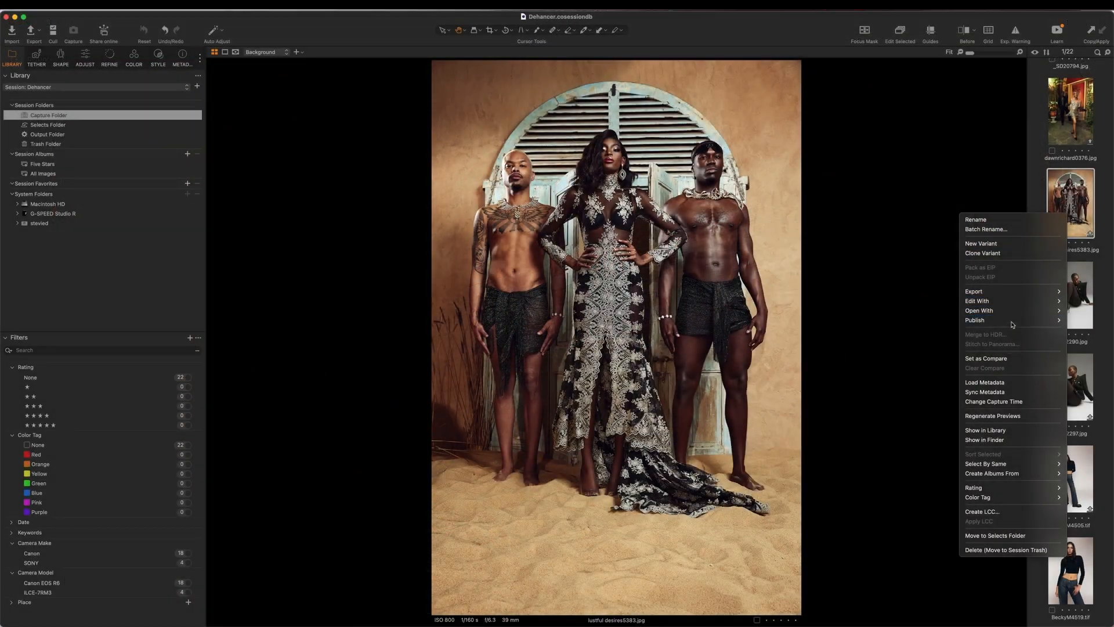
{"action": "mouse_move", "coordinate": [1011, 300]}
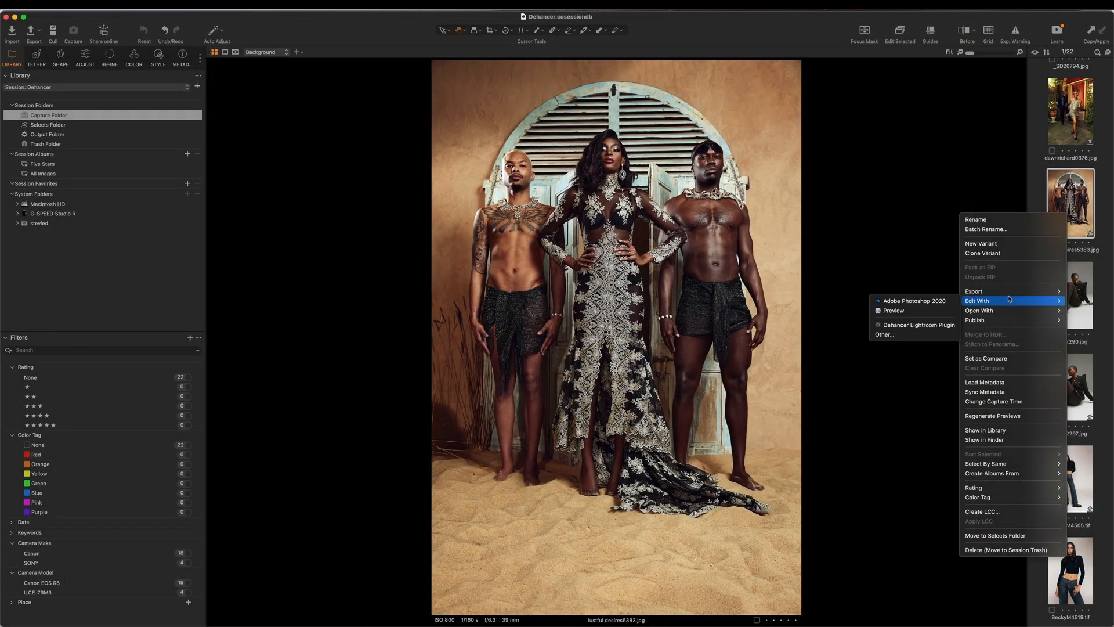
{"action": "left_click", "coordinate": [930, 327]}
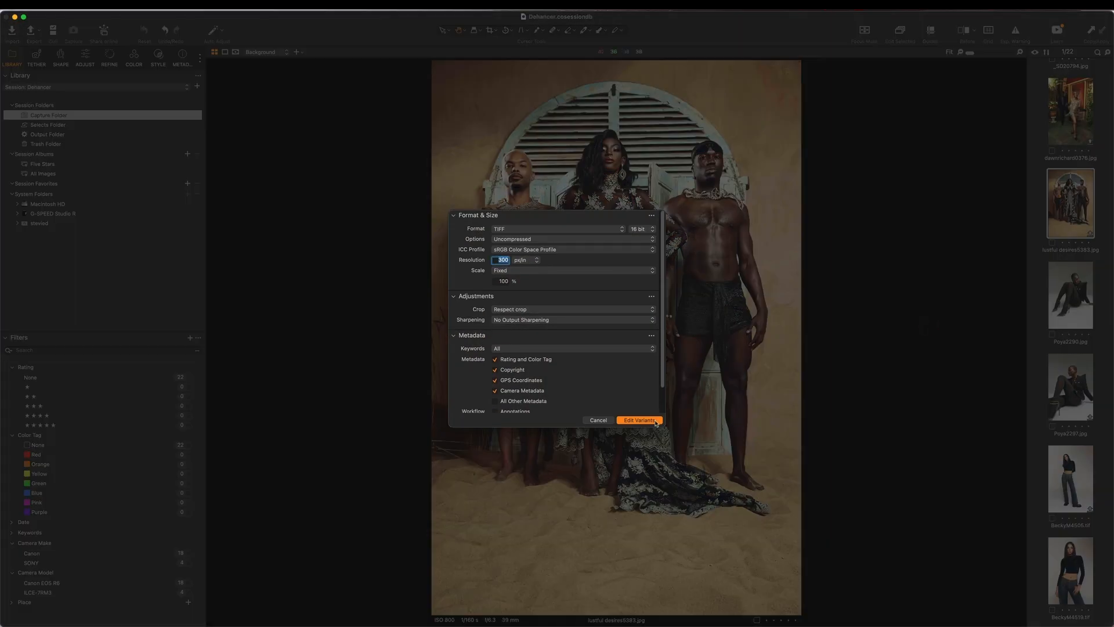
{"action": "left_click", "coordinate": [655, 421]}
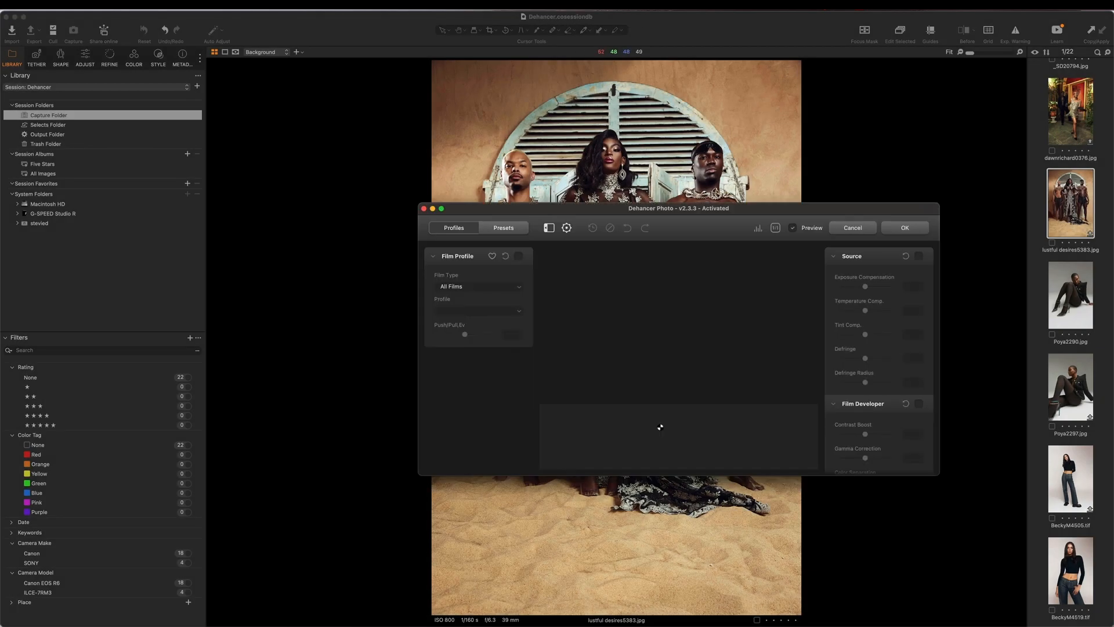
{"action": "double_click", "coordinate": [707, 210]}
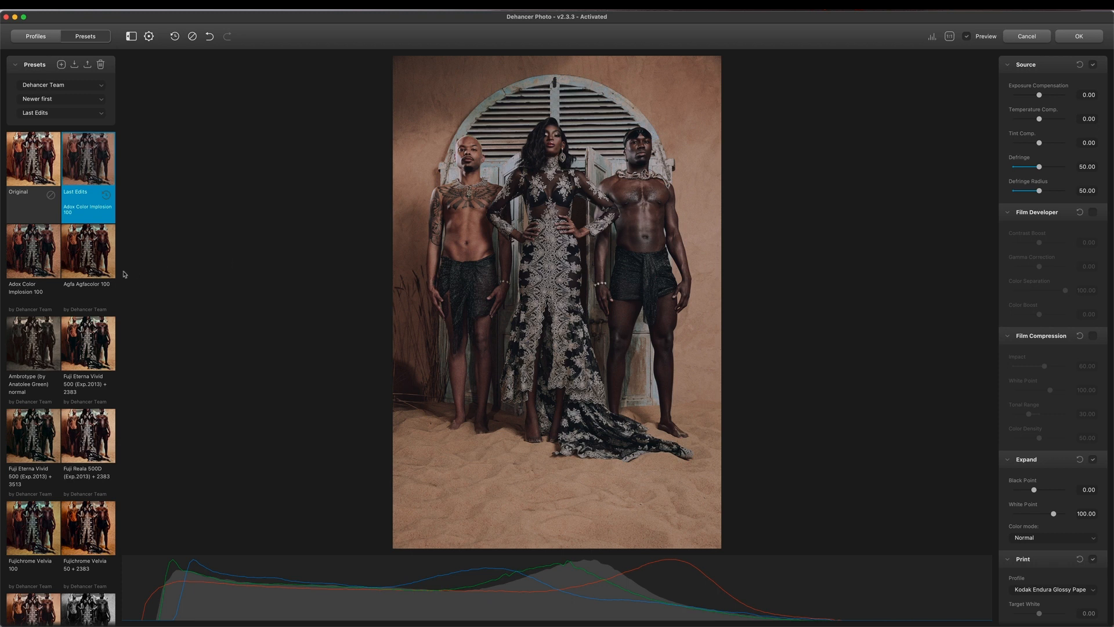
Step: Apply the Kodak Aerocolor IV 125 preset to the photo of the three people
{"action": "scroll", "coordinate": [87, 273], "scroll_direction": "down", "scroll_amount": 5}
{"action": "scroll", "coordinate": [87, 273], "scroll_direction": "down", "scroll_amount": 4}
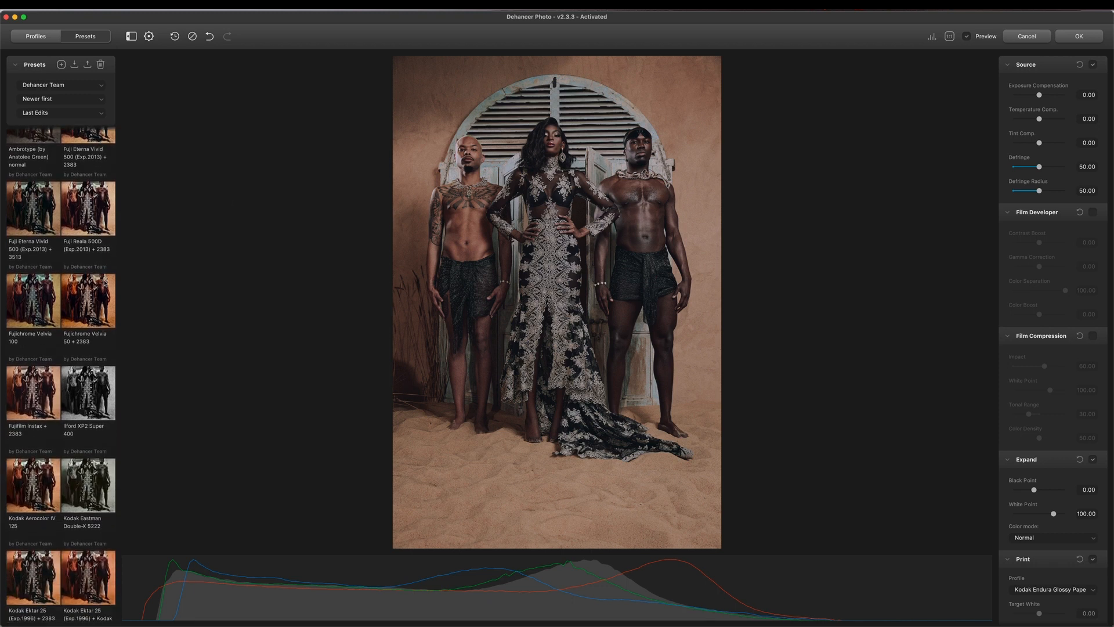
{"action": "scroll", "coordinate": [56, 363], "scroll_direction": "down", "scroll_amount": 2}
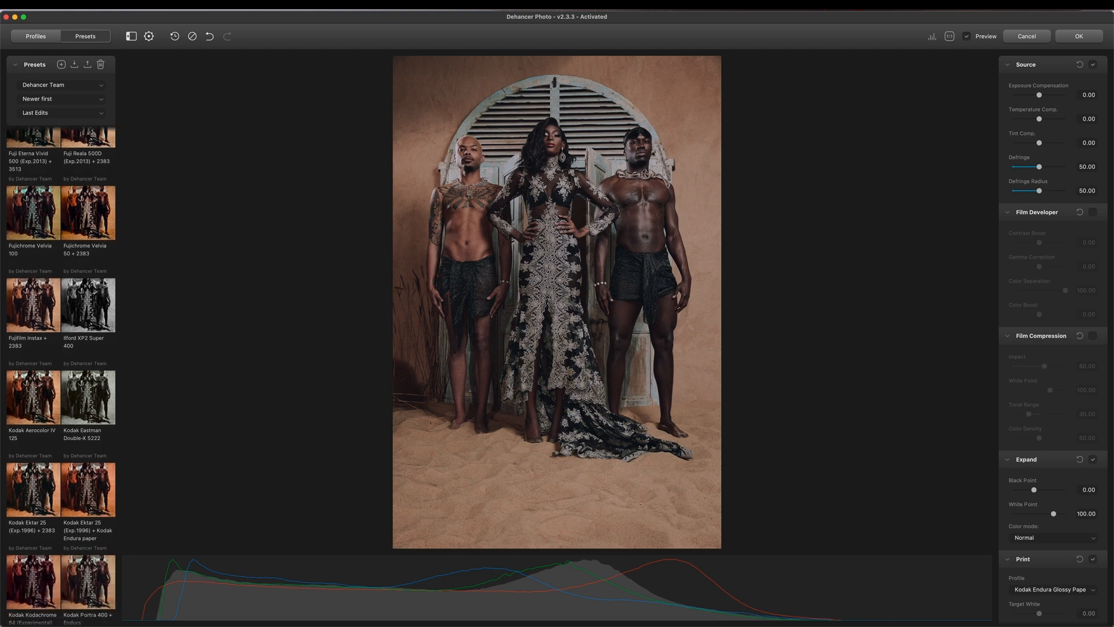
{"action": "left_click", "coordinate": [42, 393]}
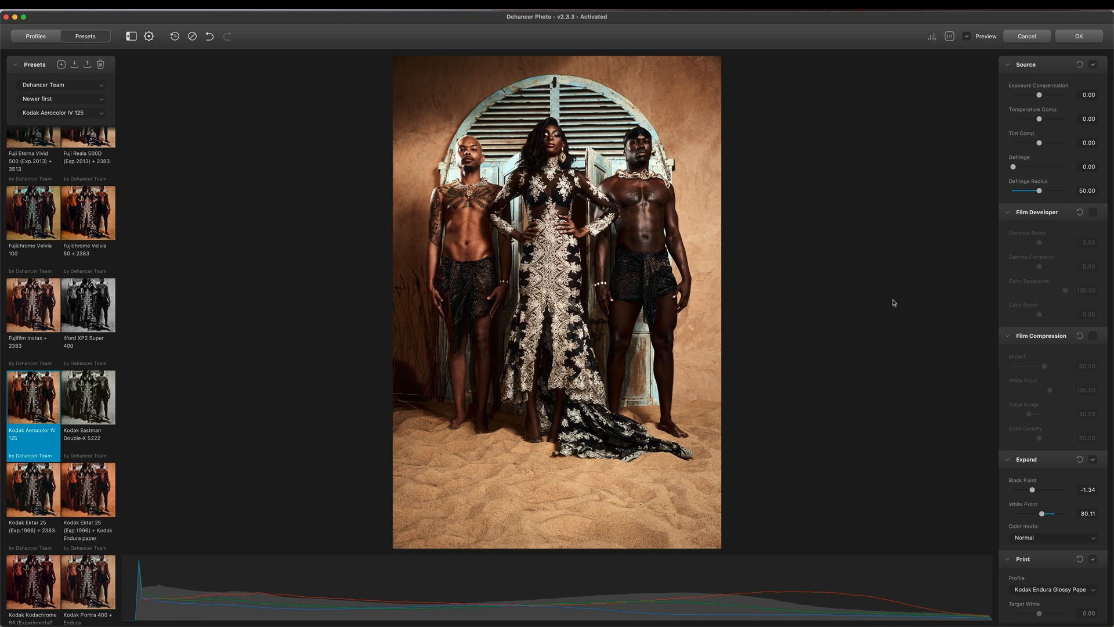
Step: Compare the preset grade with the original photo and turn off the Film Grain, Halation and Bloom effects
{"action": "left_click", "coordinate": [966, 37]}
{"action": "left_click", "coordinate": [967, 37]}
{"action": "scroll", "coordinate": [1010, 285], "scroll_direction": "down", "scroll_amount": 15}
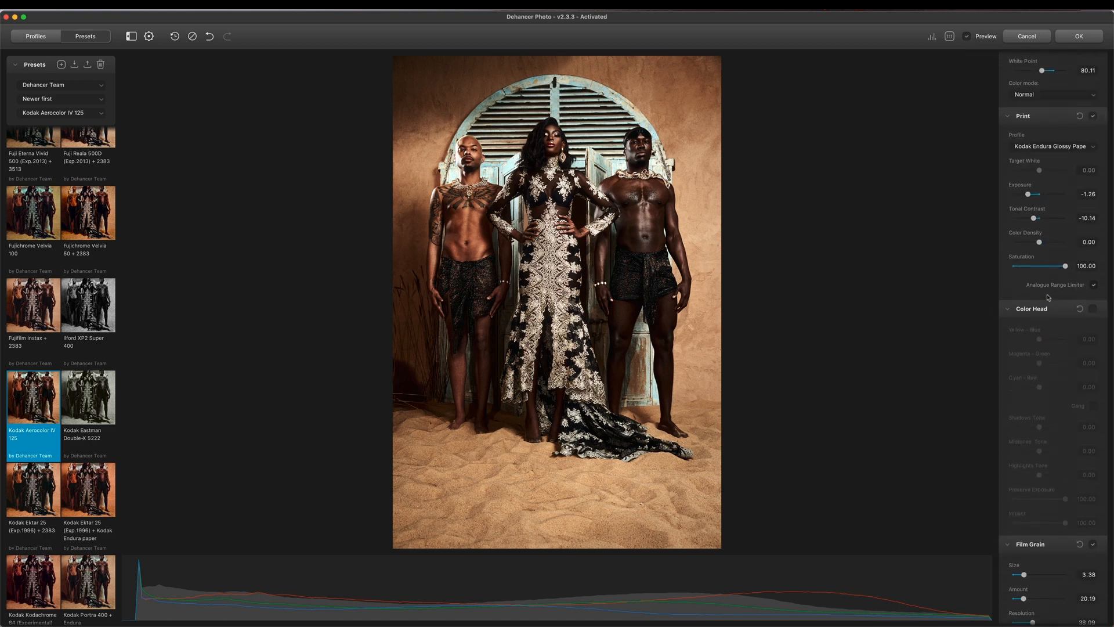
{"action": "scroll", "coordinate": [1048, 297], "scroll_direction": "down", "scroll_amount": 5}
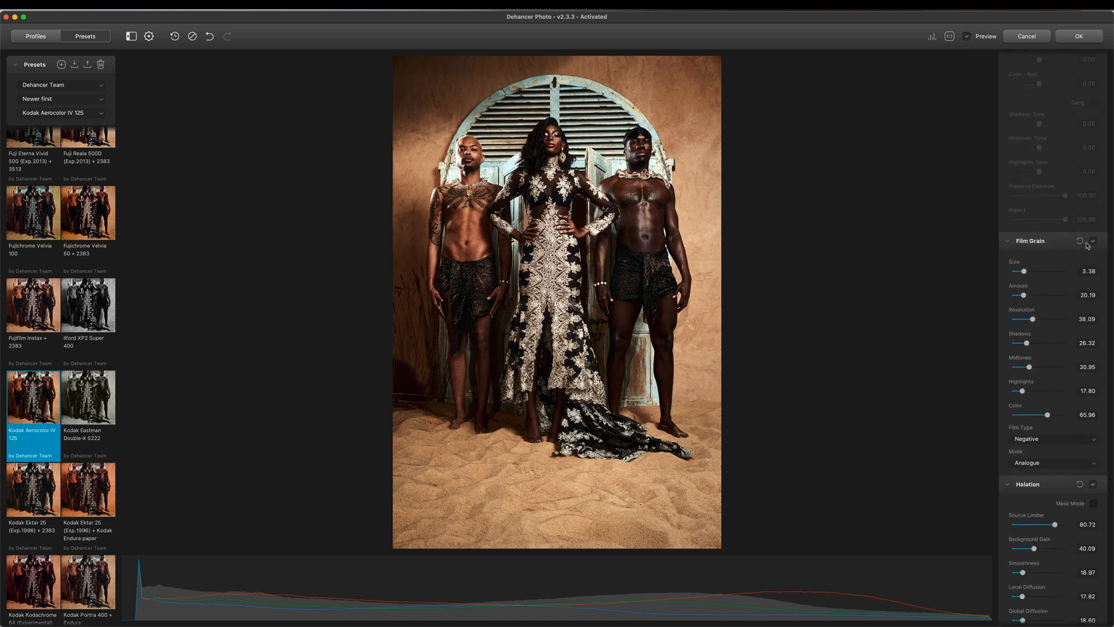
{"action": "left_click", "coordinate": [1091, 242]}
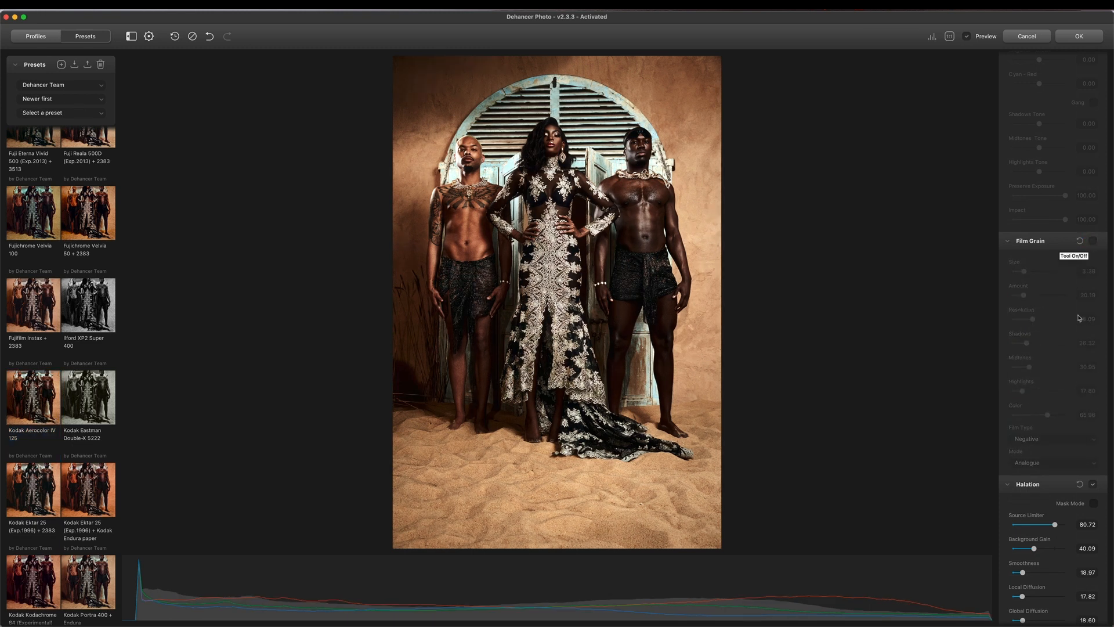
{"action": "scroll", "coordinate": [1074, 348], "scroll_direction": "down", "scroll_amount": 10}
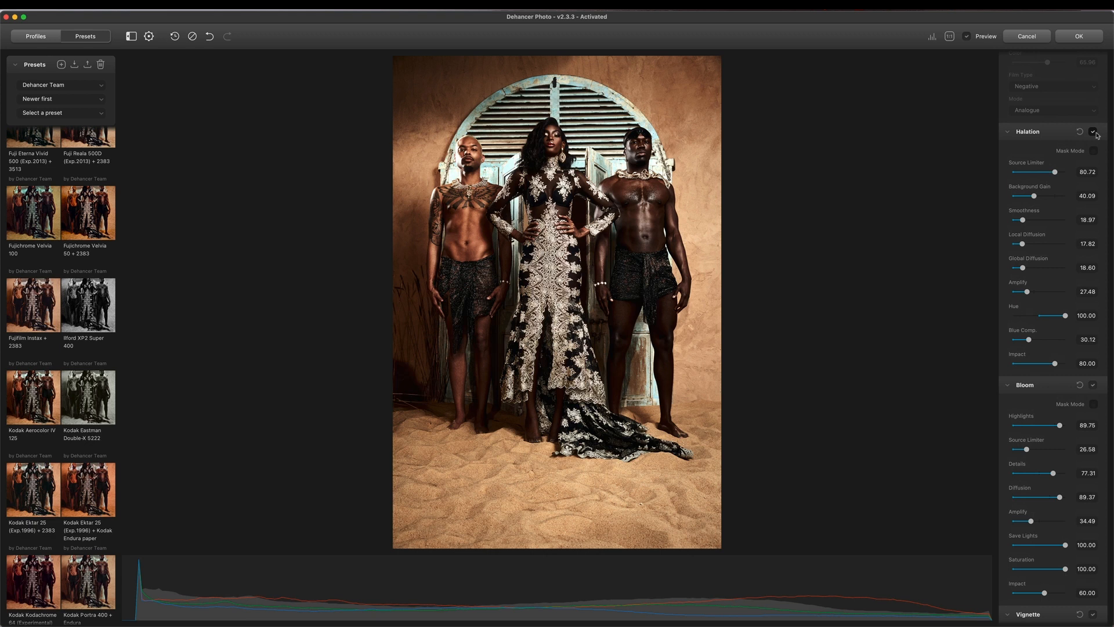
{"action": "left_click", "coordinate": [1093, 131]}
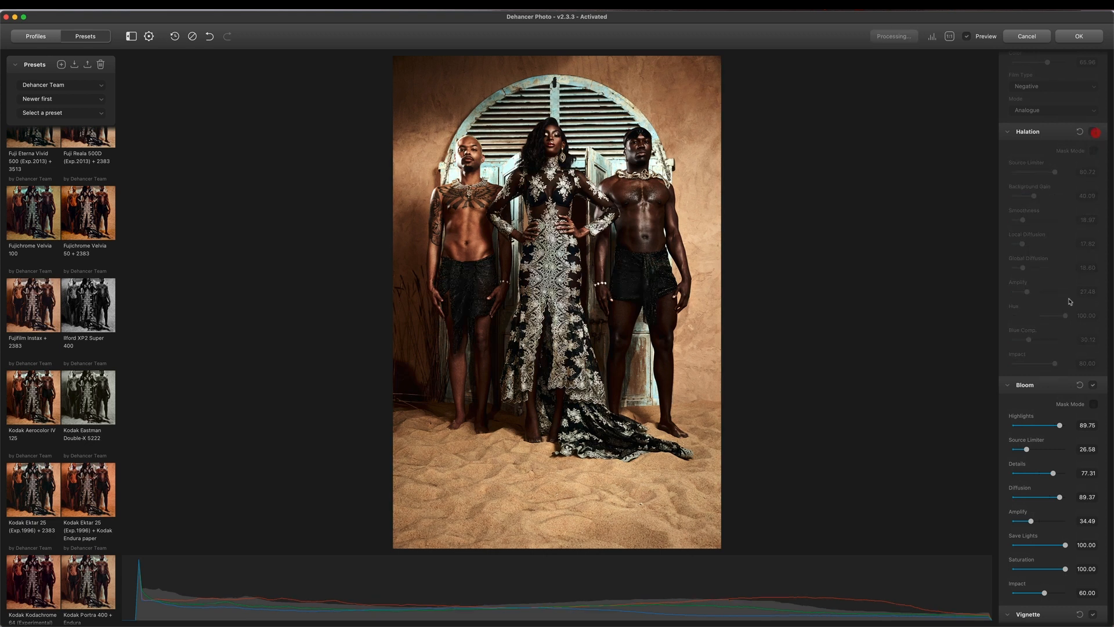
{"action": "left_click", "coordinate": [1092, 384]}
{"action": "scroll", "coordinate": [1047, 264], "scroll_direction": "up", "scroll_amount": 2}
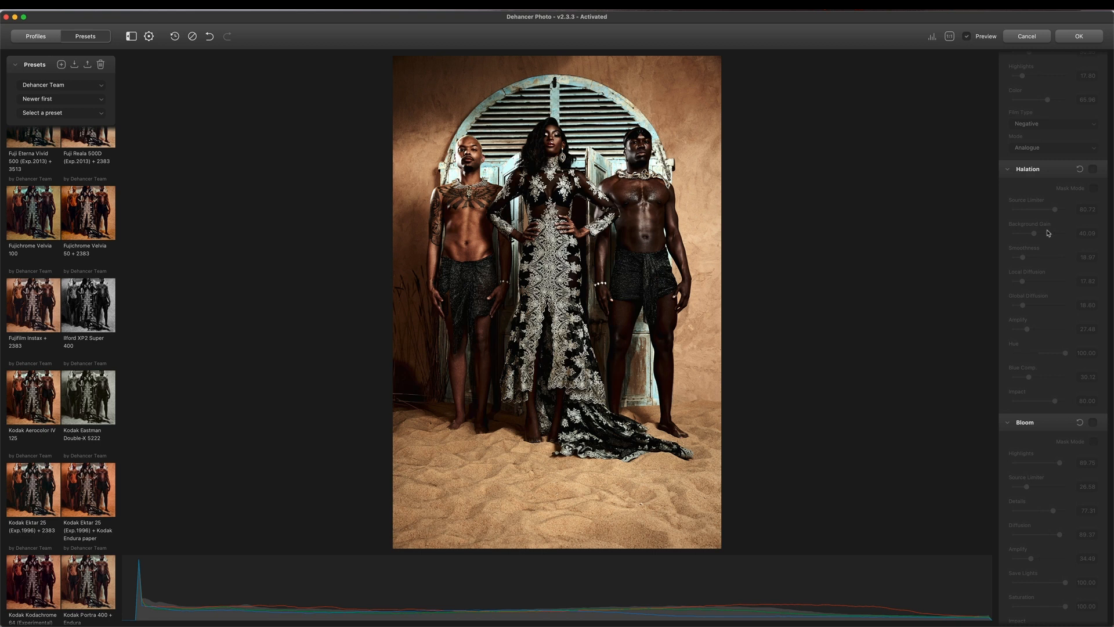
Step: Turn on Halation and, while viewing its mask, set Local Diffusion to 67.17 and Global Diffusion to 36.73
{"action": "left_click", "coordinate": [1093, 169]}
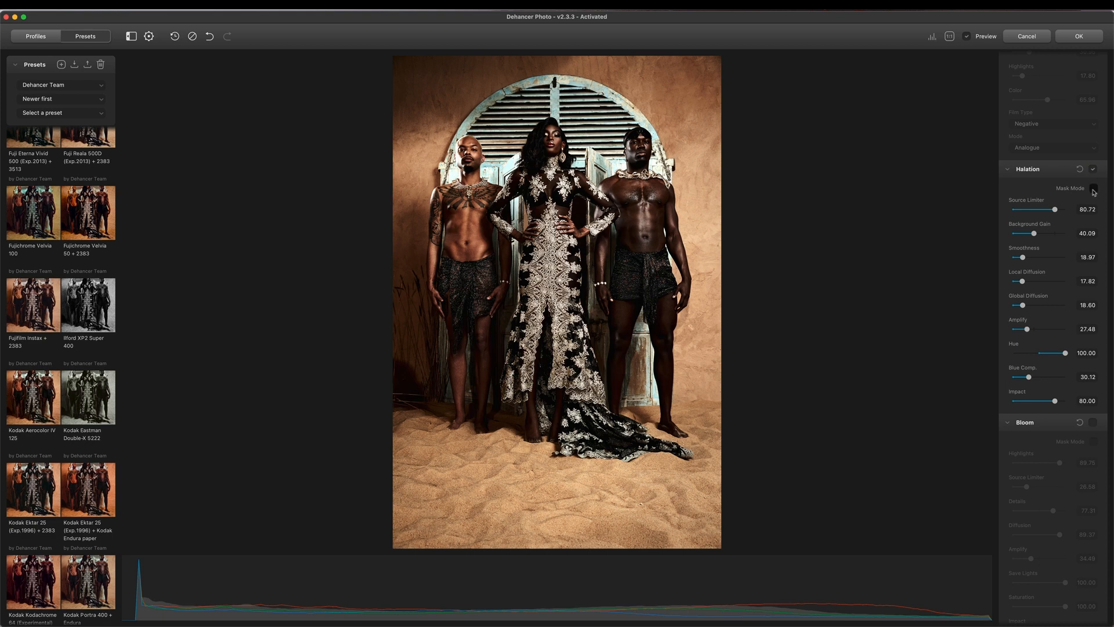
{"action": "left_click", "coordinate": [1093, 189]}
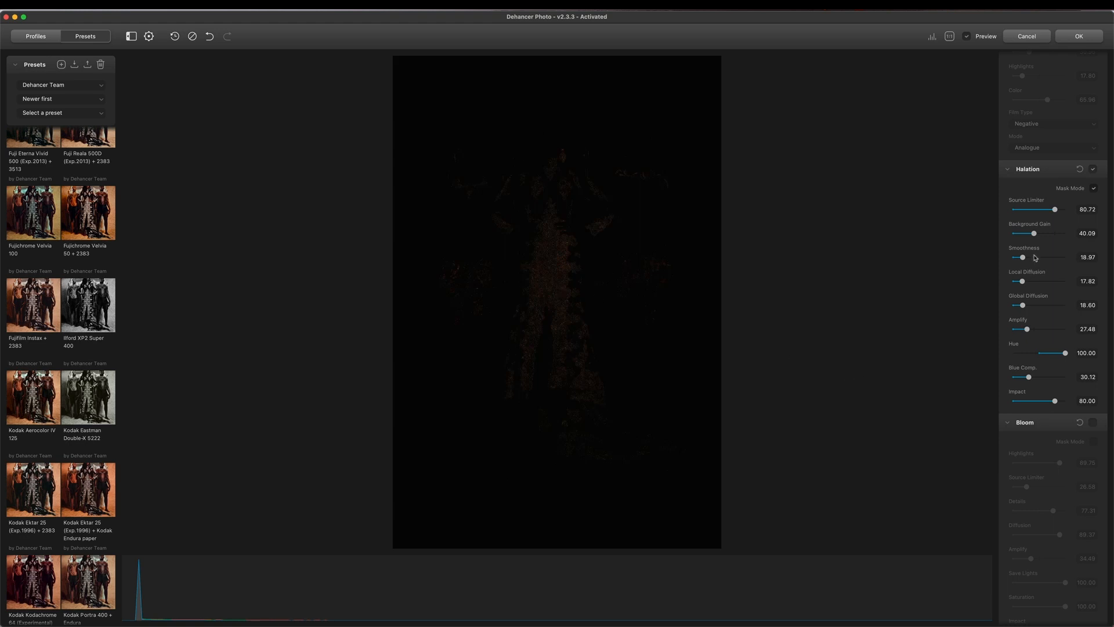
{"action": "left_click", "coordinate": [1023, 282]}
{"action": "left_click_drag", "start_coordinate": [1022, 283], "coordinate": [1033, 308]}
{"action": "left_click", "coordinate": [1094, 190]}
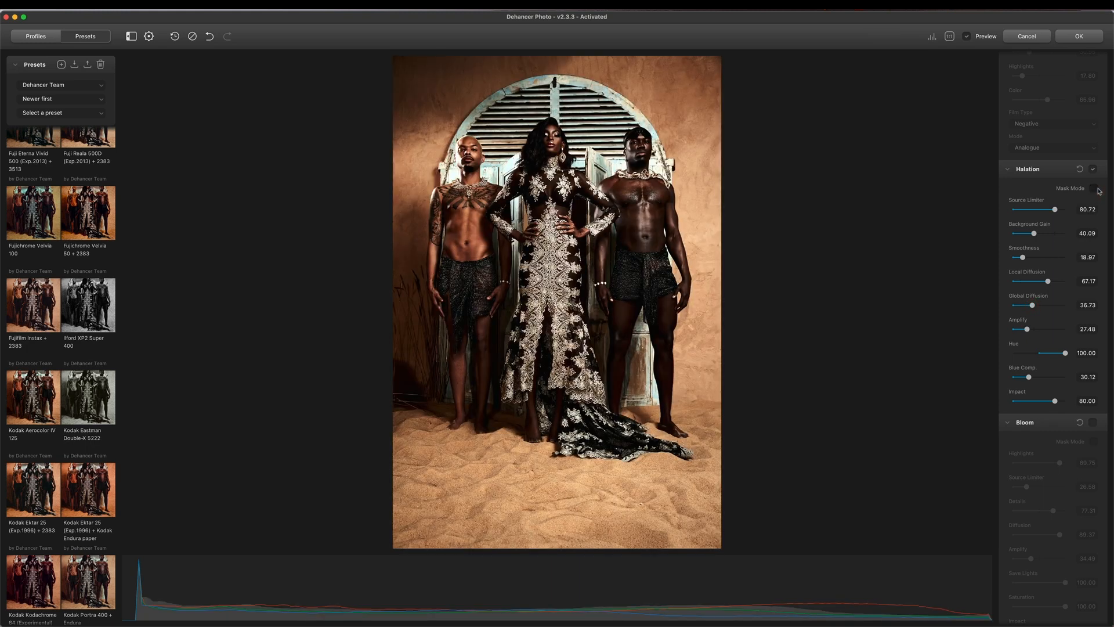
Step: Compare the photo with and without Halation, leaving the effect off
{"action": "left_click", "coordinate": [1096, 171]}
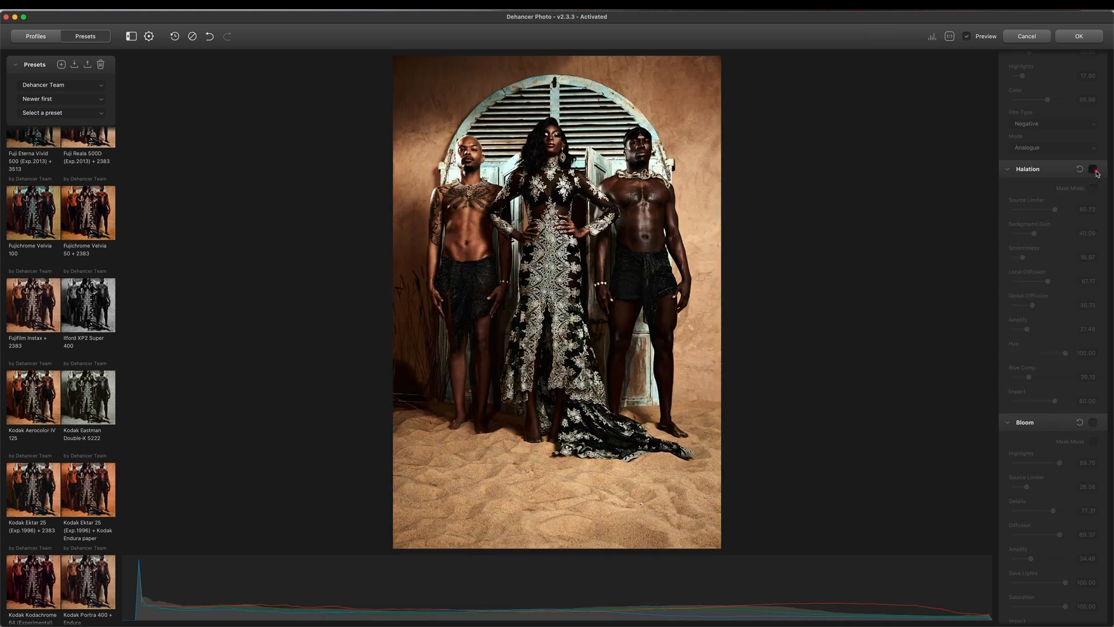
{"action": "left_click", "coordinate": [1095, 170]}
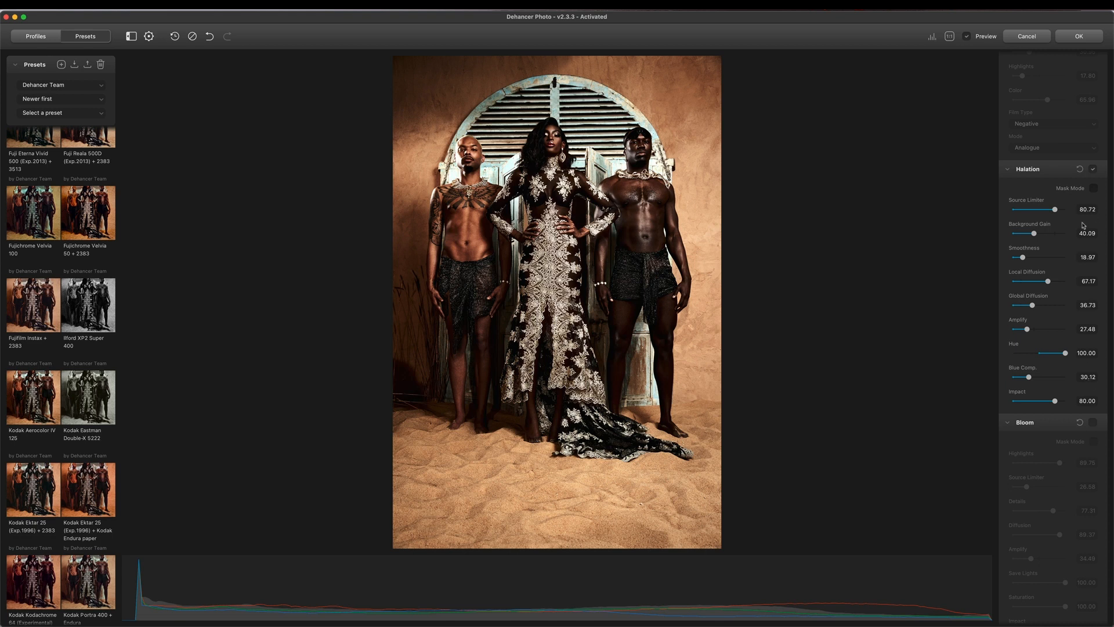
{"action": "left_click", "coordinate": [1091, 170]}
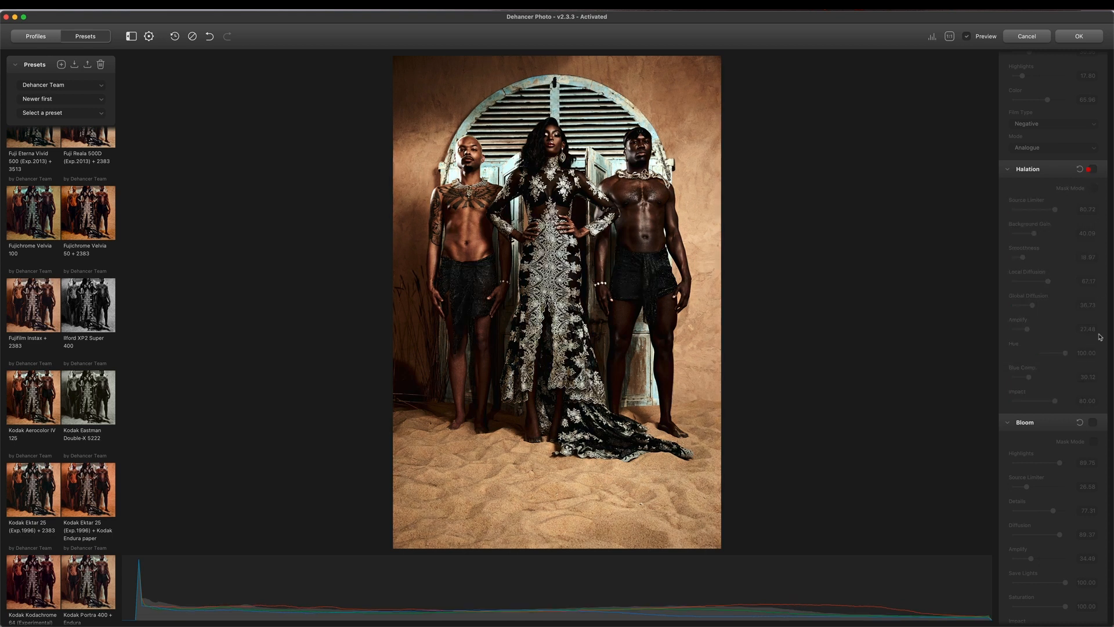
Step: Turn on Bloom and, while viewing its mask, raise its Amplify value to 66.32
{"action": "left_click", "coordinate": [1094, 421]}
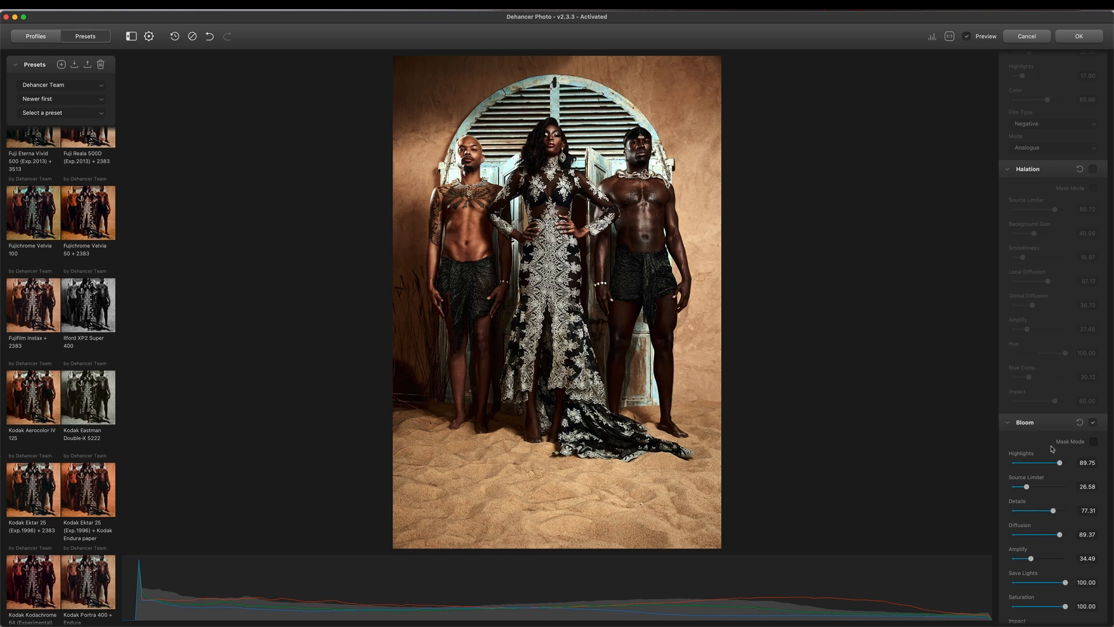
{"action": "scroll", "coordinate": [1052, 449], "scroll_direction": "down", "scroll_amount": 2}
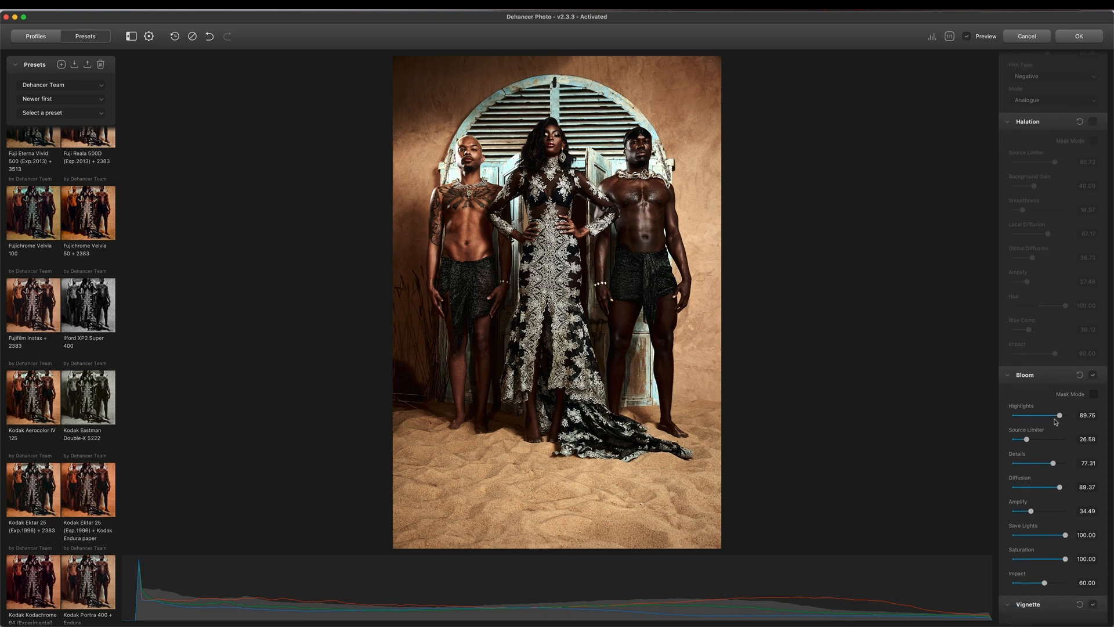
{"action": "left_click", "coordinate": [1094, 394]}
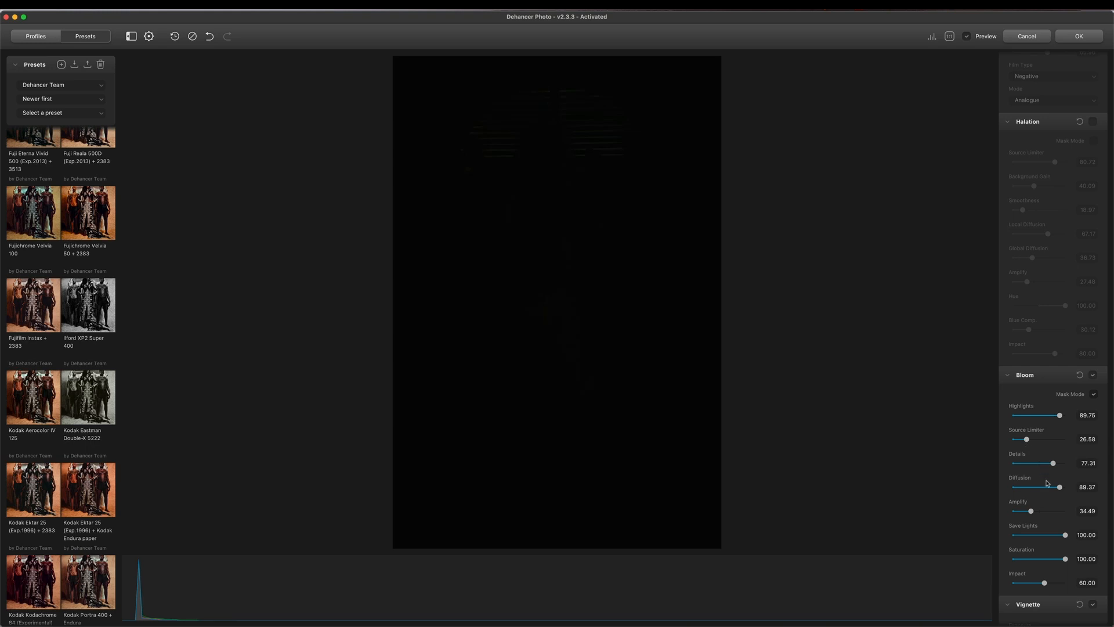
{"action": "left_click_drag", "start_coordinate": [1031, 511], "coordinate": [1049, 514]}
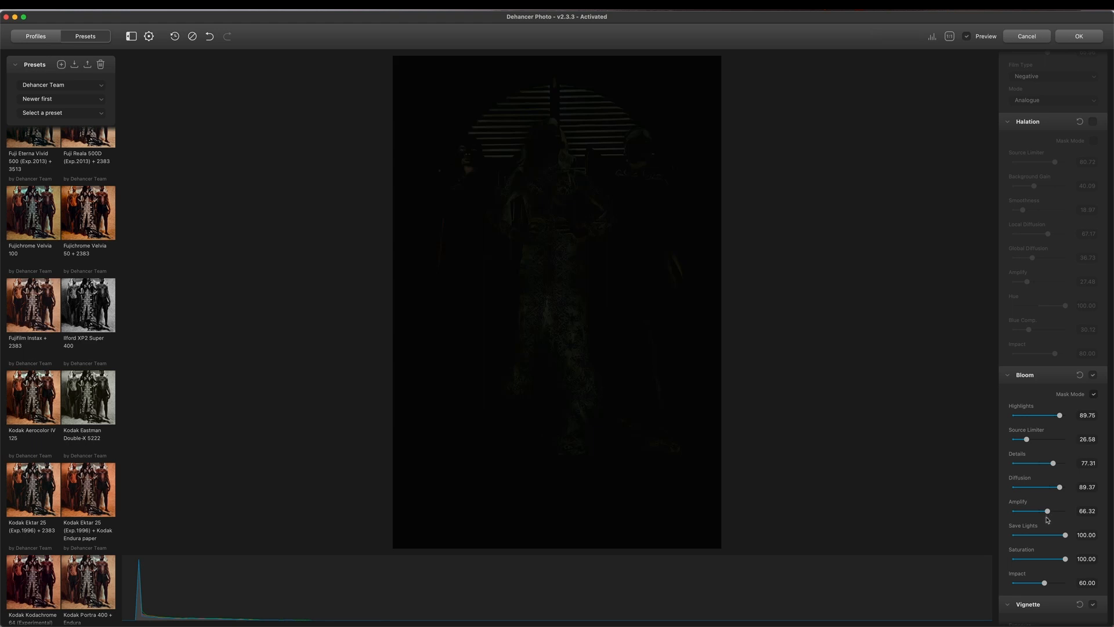
{"action": "left_click", "coordinate": [1093, 394]}
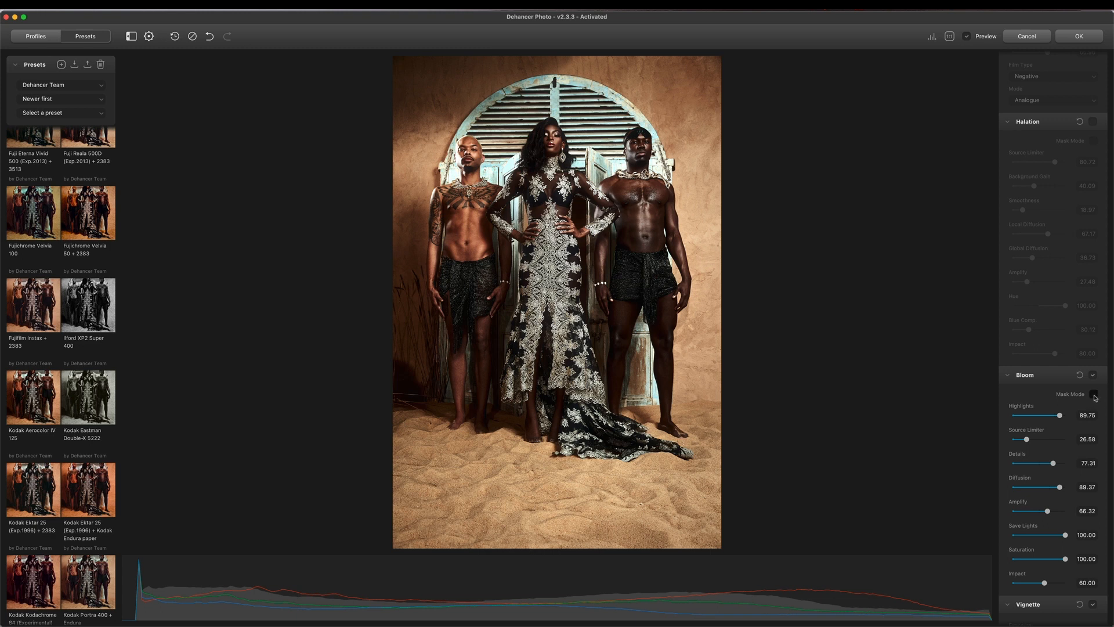
Step: Compare the photo with and without Bloom, at full view and enlarged on the three people, leaving the effect on
{"action": "left_click", "coordinate": [1094, 376]}
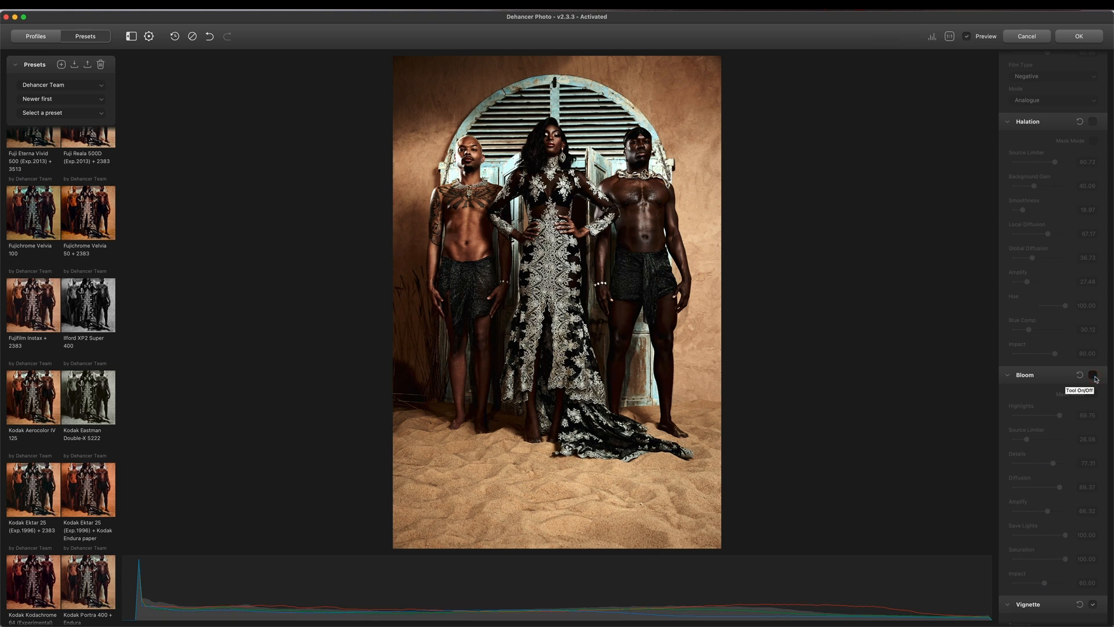
{"action": "left_click", "coordinate": [1093, 376]}
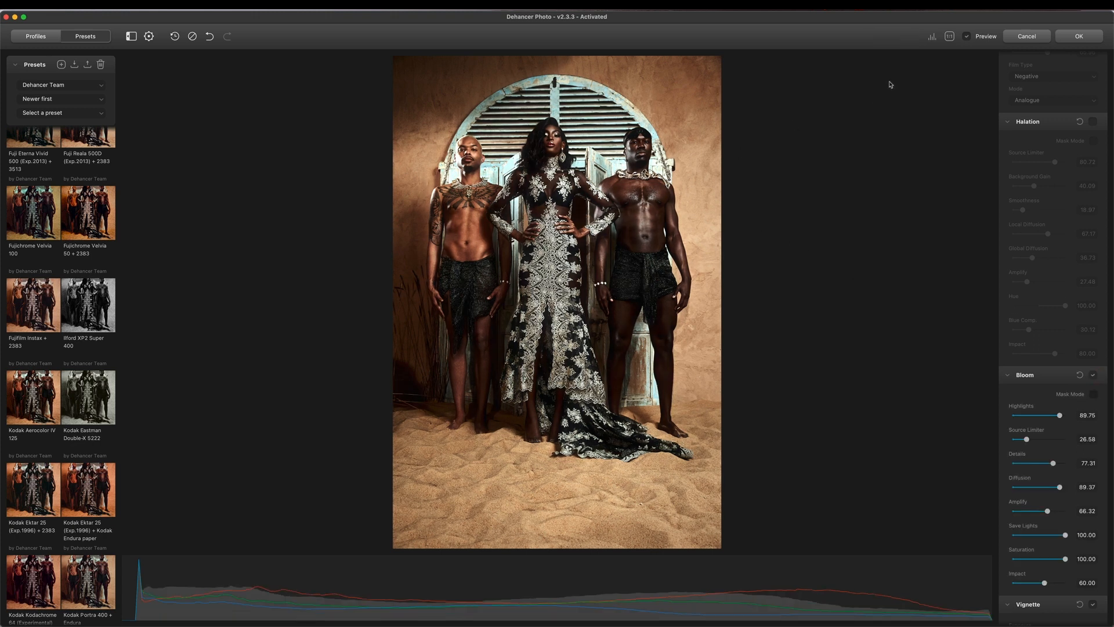
{"action": "left_click", "coordinate": [950, 37]}
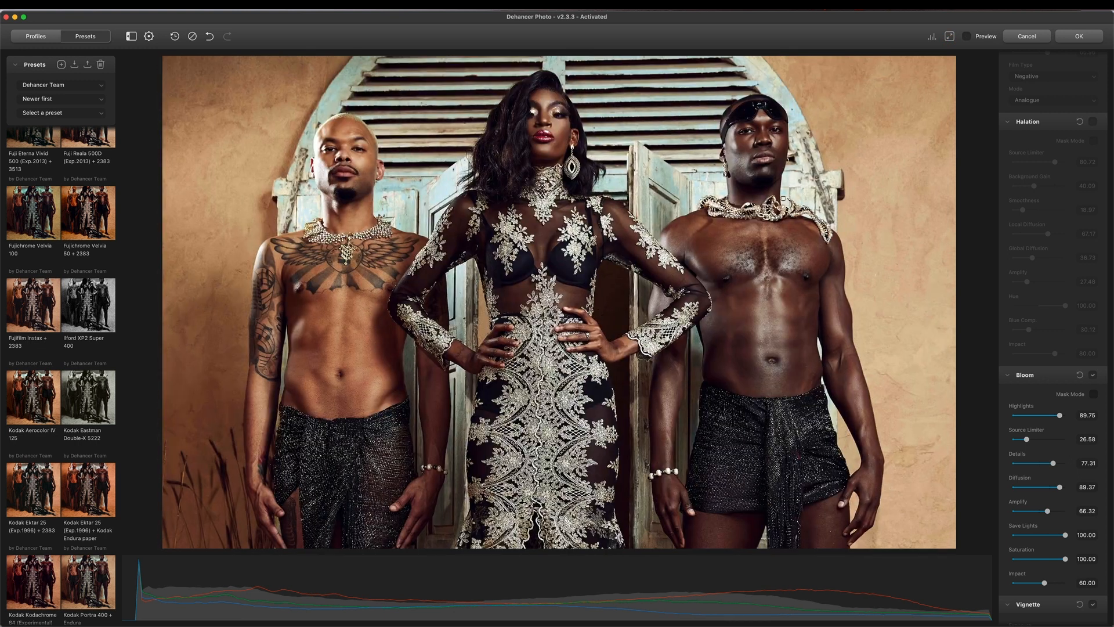
{"action": "left_click_drag", "start_coordinate": [783, 198], "coordinate": [781, 225]}
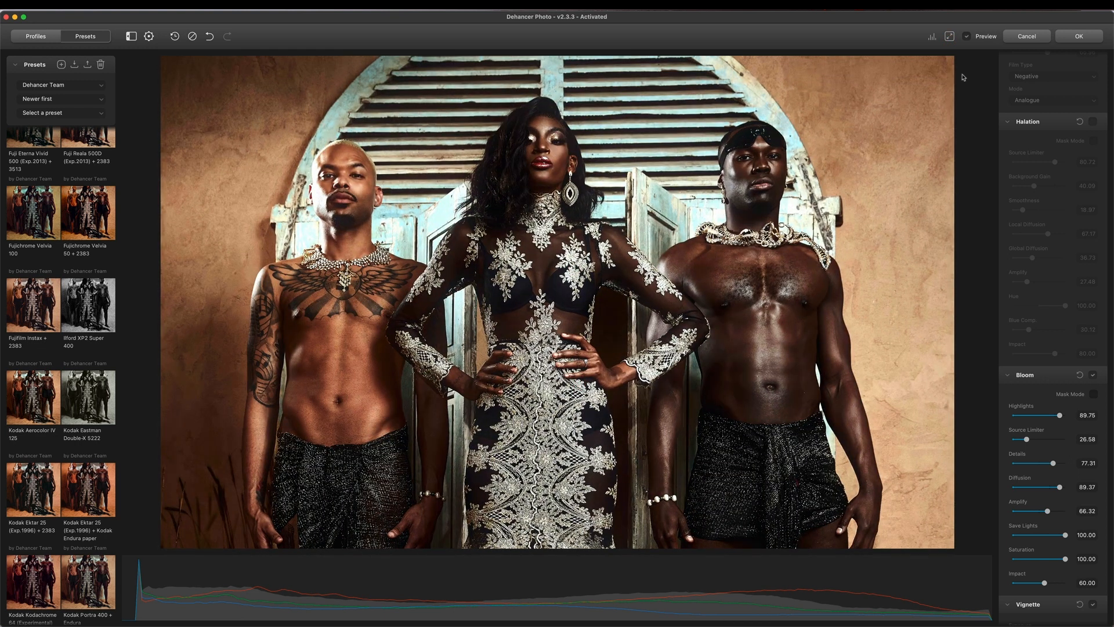
{"action": "left_click", "coordinate": [1093, 376]}
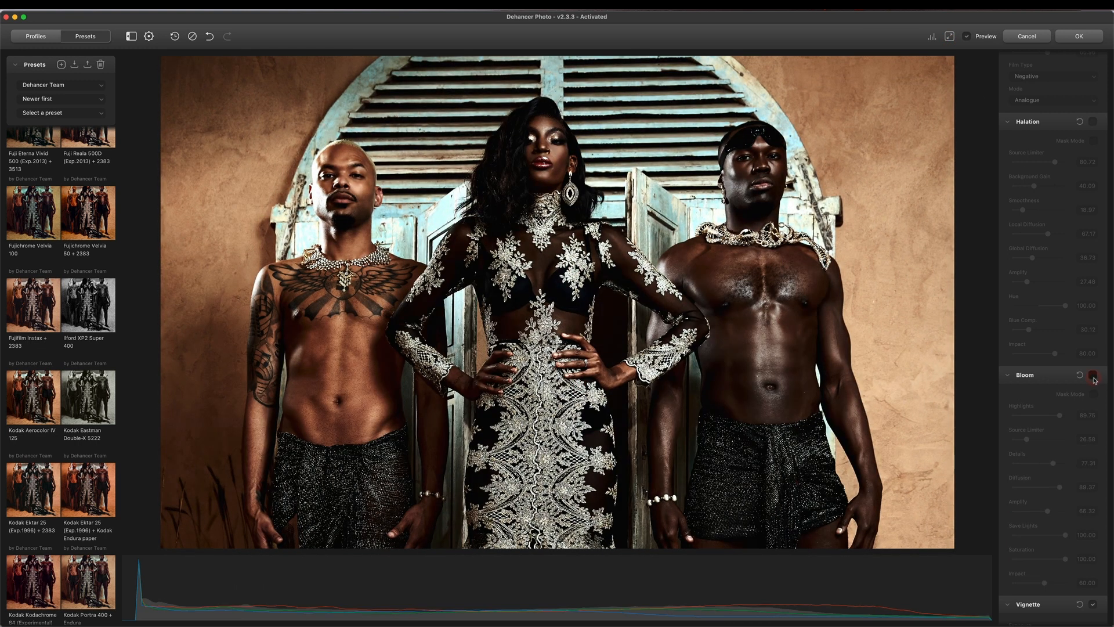
{"action": "left_click", "coordinate": [1093, 376]}
{"action": "left_click", "coordinate": [1093, 375]}
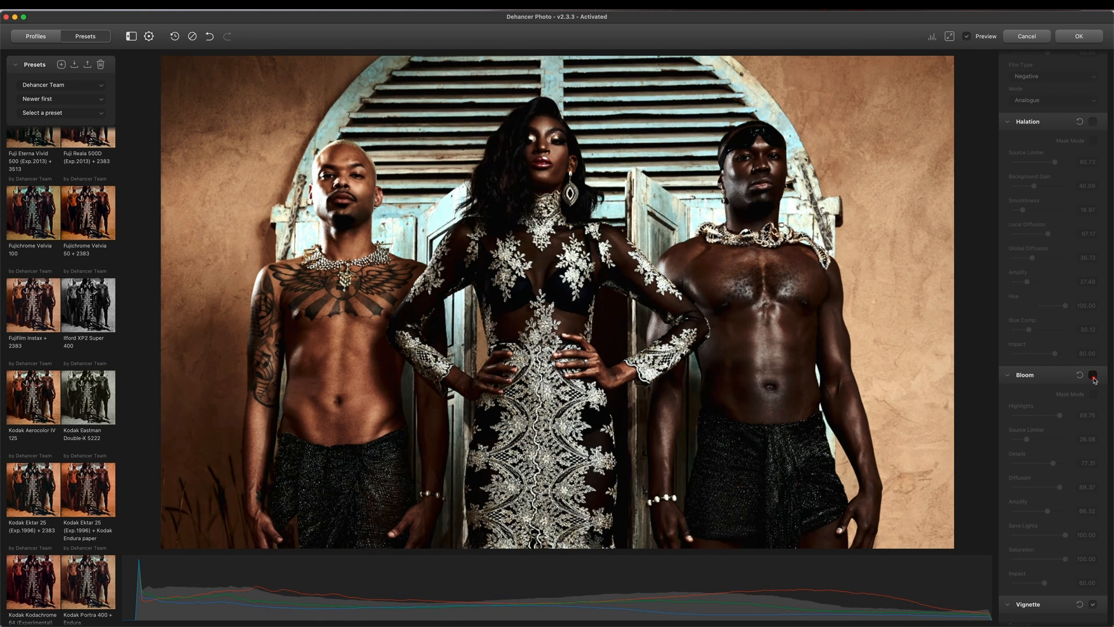
{"action": "left_click", "coordinate": [1093, 375]}
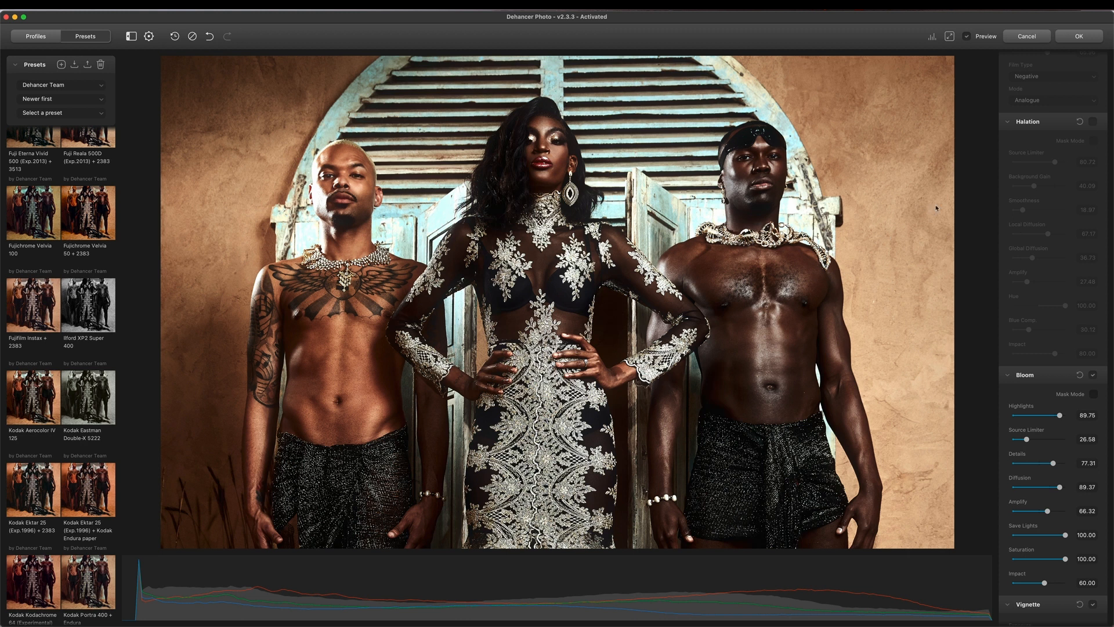
{"action": "left_click", "coordinate": [950, 36]}
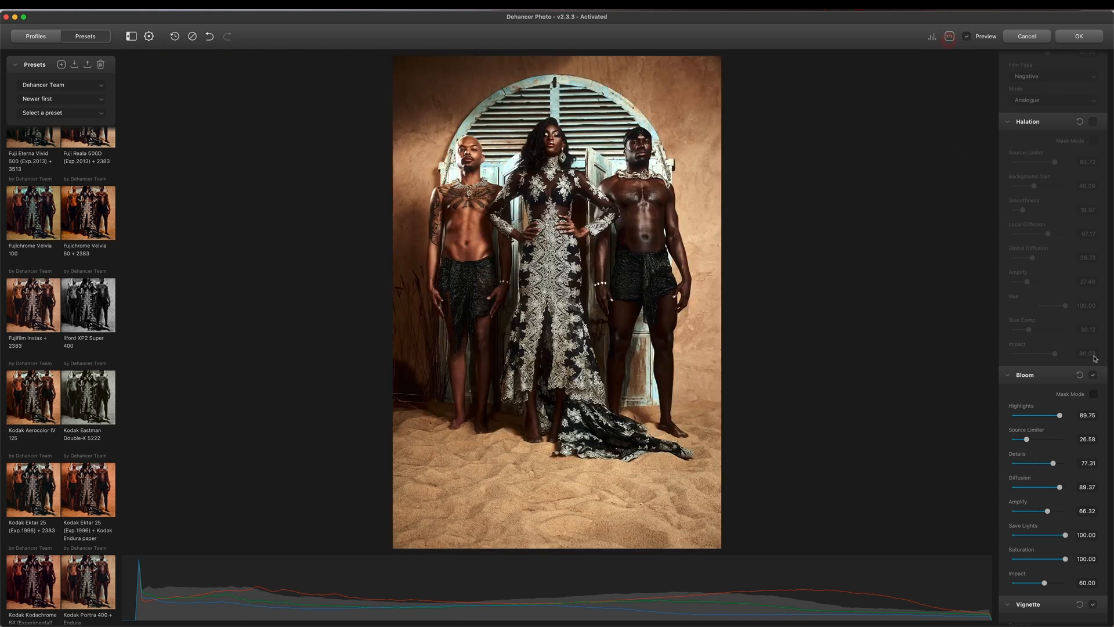
Step: Turn Halation back on, set the Source Temperature Comp. to -12.07, and collapse the Source settings
{"action": "left_click", "coordinate": [1093, 121]}
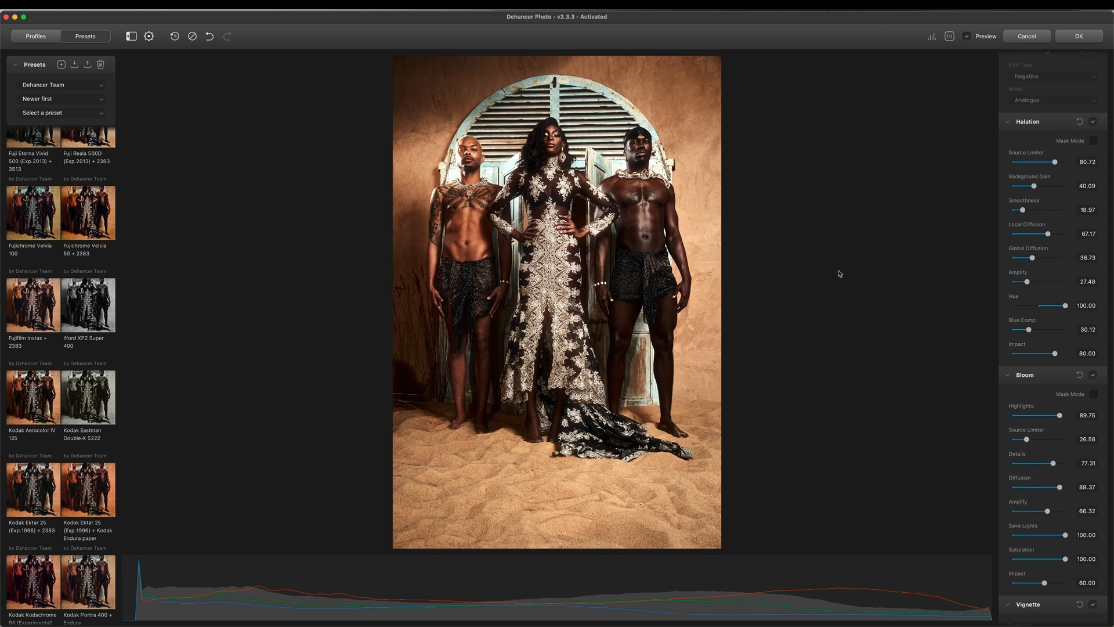
{"action": "scroll", "coordinate": [1066, 273], "scroll_direction": "up", "scroll_amount": 10}
{"action": "scroll", "coordinate": [1067, 274], "scroll_direction": "up", "scroll_amount": 10}
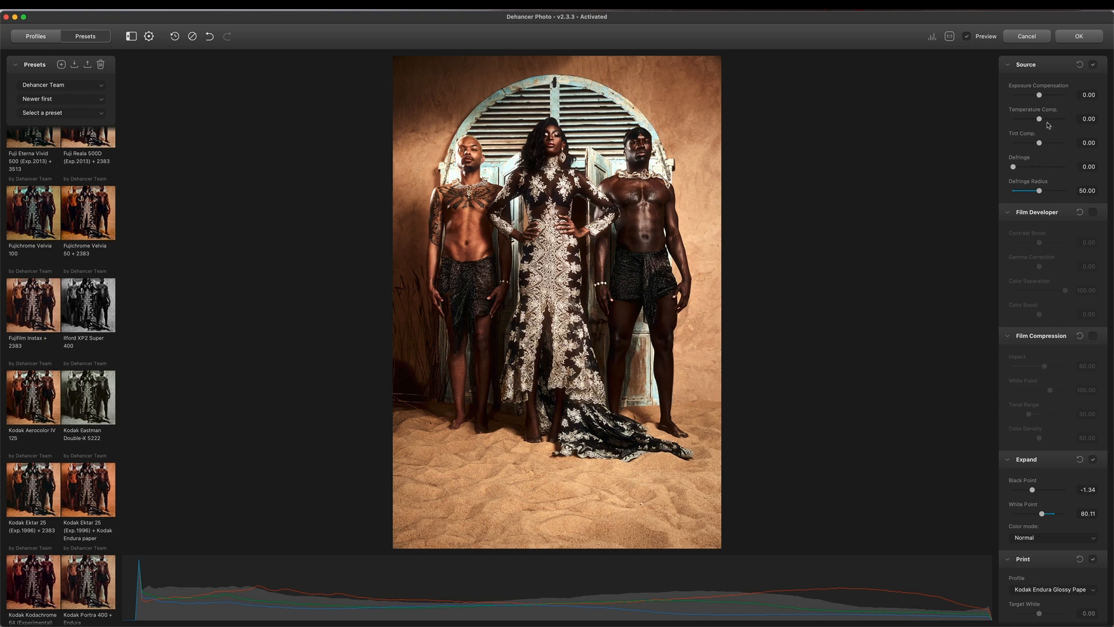
{"action": "scroll", "coordinate": [1041, 119], "scroll_direction": "down", "scroll_amount": 1}
{"action": "left_click_drag", "start_coordinate": [1040, 118], "coordinate": [1036, 120]}
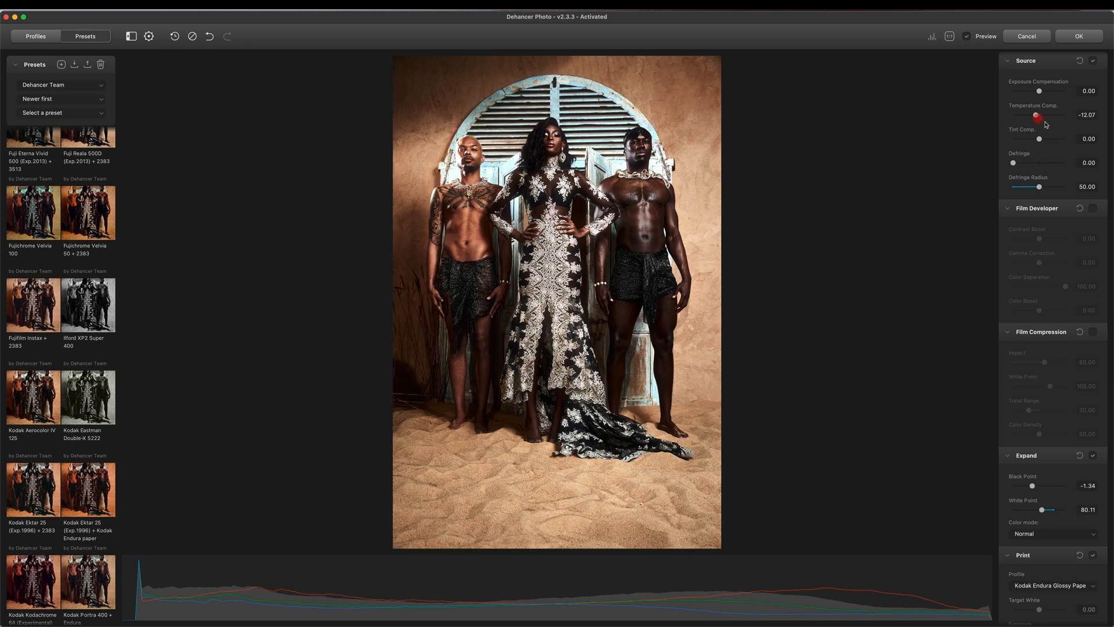
{"action": "left_click", "coordinate": [1097, 62]}
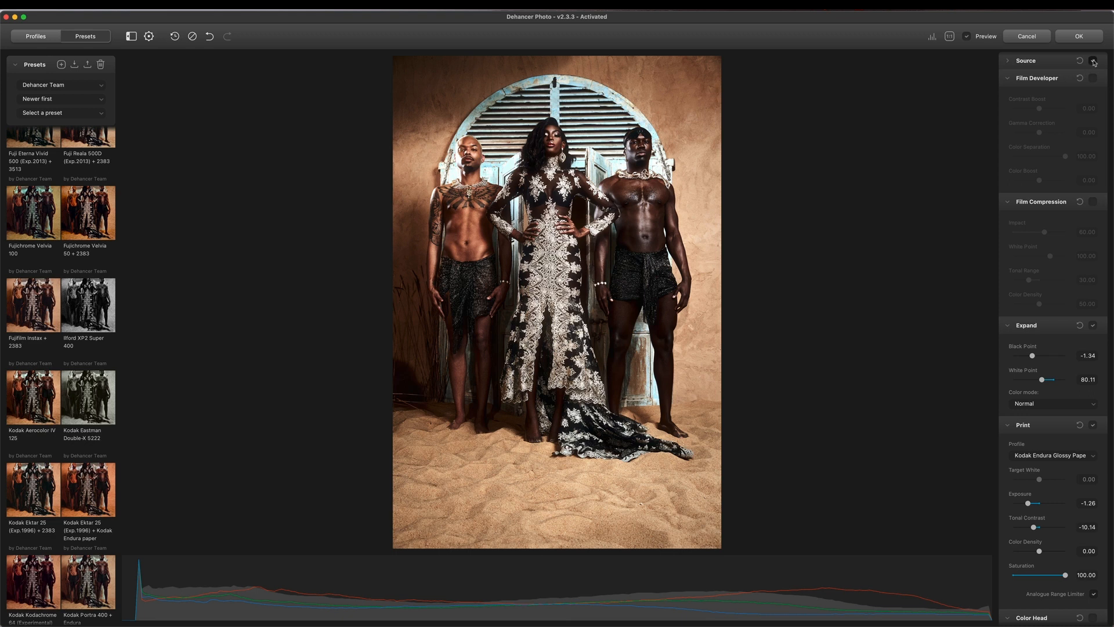
Step: Compare the finished grade with the original photo and review the Expand and Print settings
{"action": "left_click", "coordinate": [967, 37]}
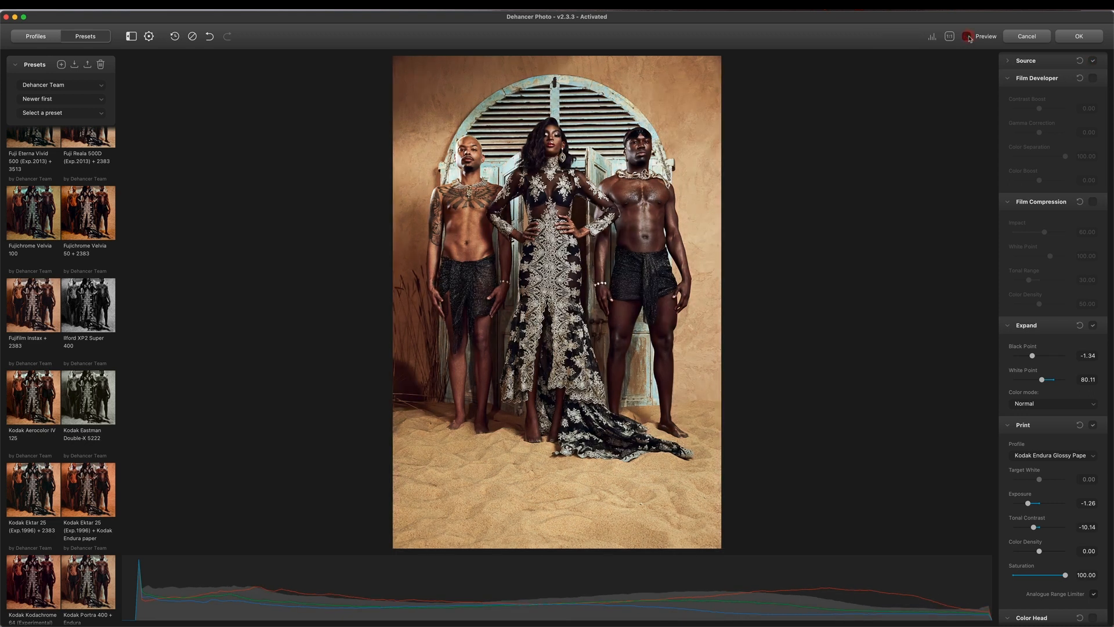
{"action": "left_click", "coordinate": [968, 37]}
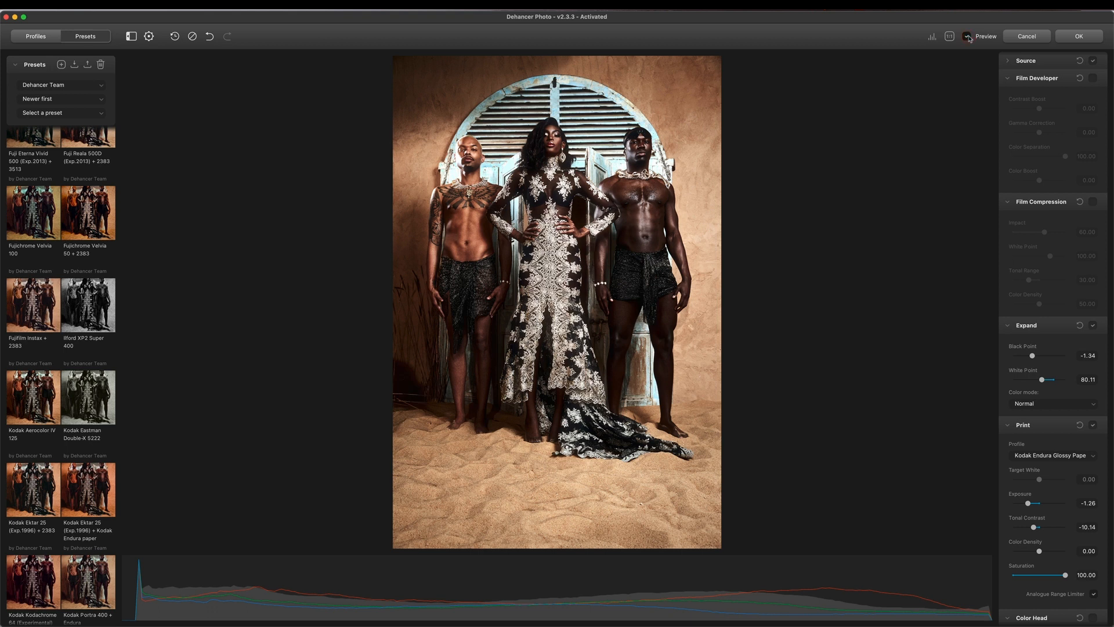
{"action": "scroll", "coordinate": [1067, 279], "scroll_direction": "down", "scroll_amount": 10}
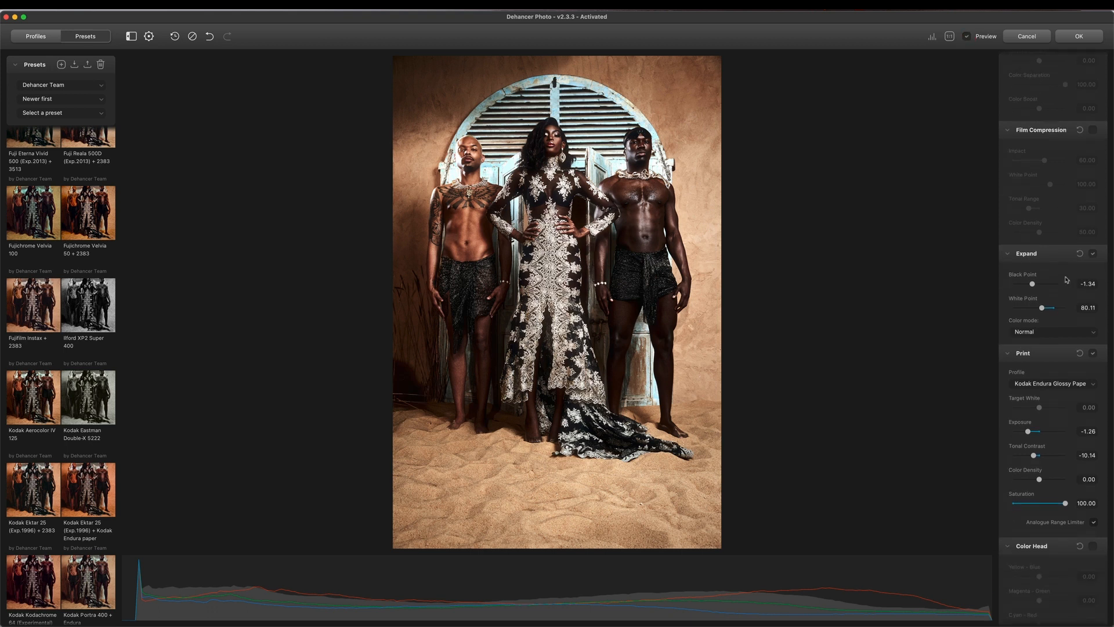
Step: Apply the grade, return to Capture One, and locate the graded lustful desires5383.tif among the thumbnails
{"action": "left_click", "coordinate": [1078, 37]}
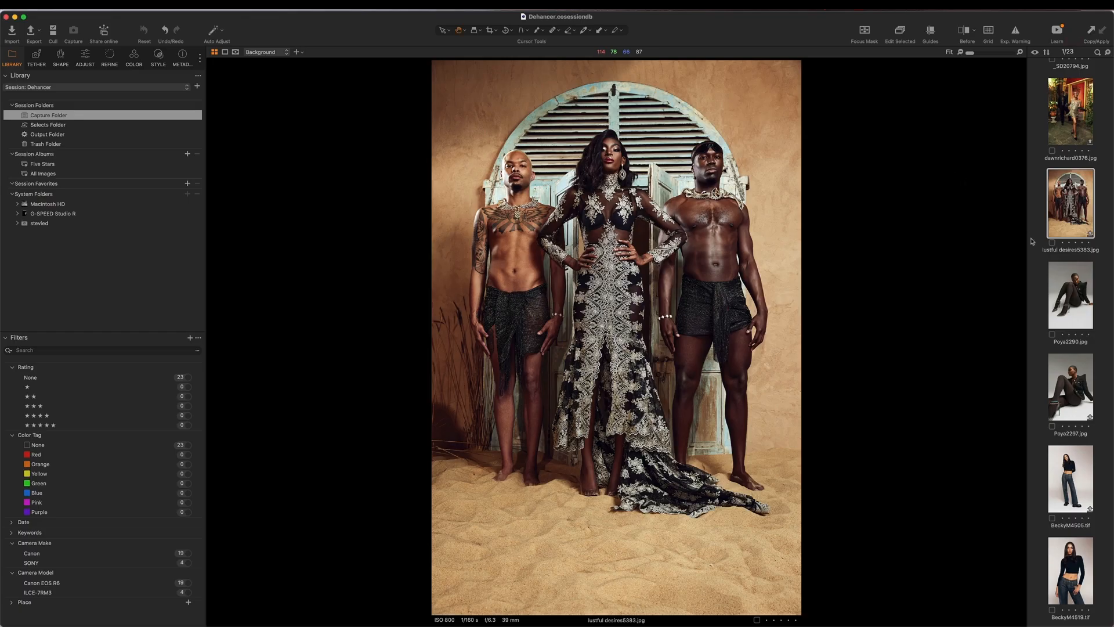
{"action": "scroll", "coordinate": [1081, 336], "scroll_direction": "down", "scroll_amount": 10}
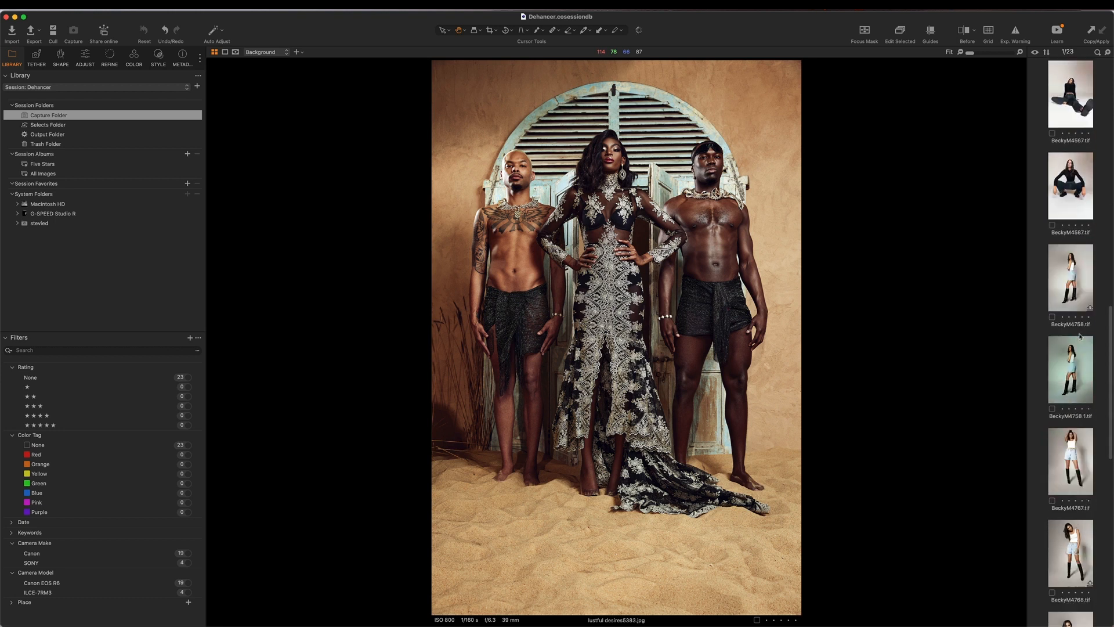
{"action": "scroll", "coordinate": [1080, 336], "scroll_direction": "down", "scroll_amount": 10}
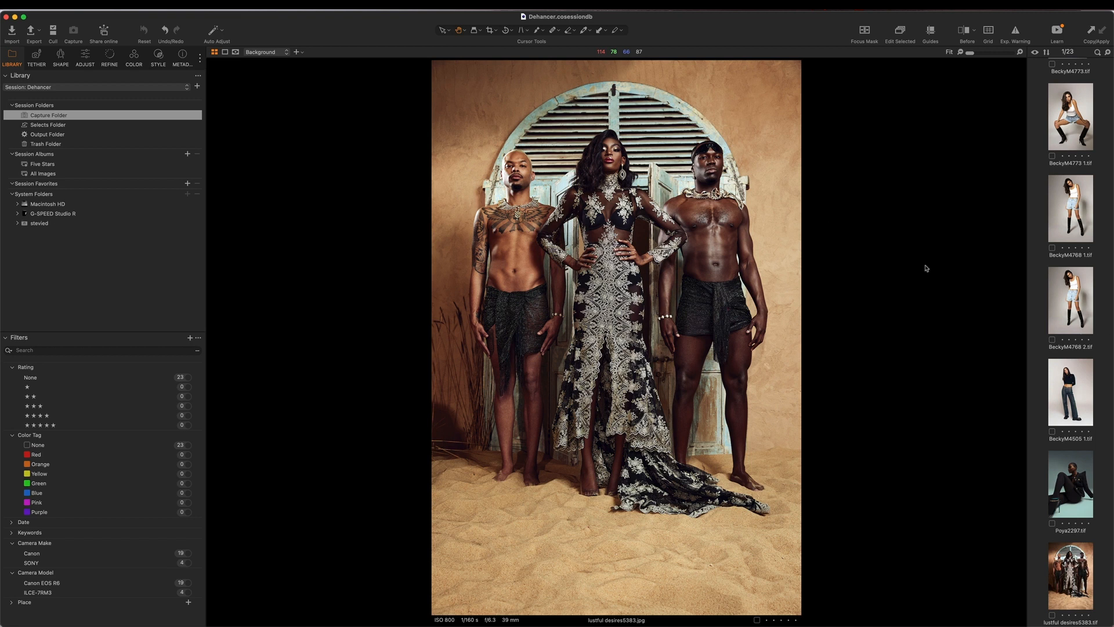
Step: Leave Capture One, switch to Safari, and open the Photo plugin page on the Dehancer website
{"action": "left_click", "coordinate": [15, 16]}
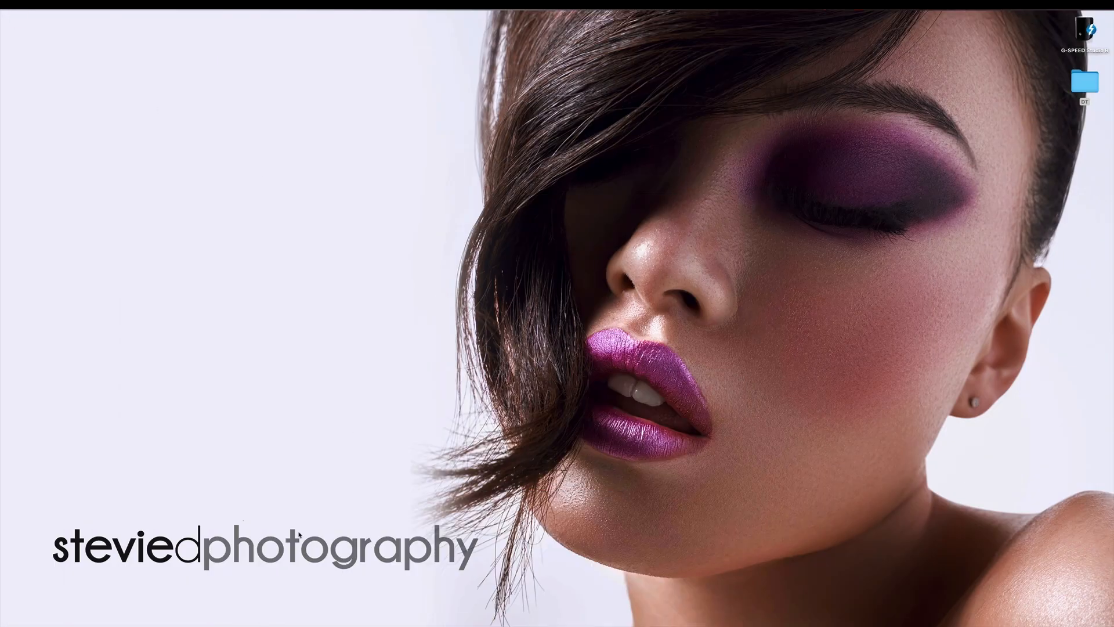
{"action": "mouse_move", "coordinate": [546, 625]}
{"action": "left_click", "coordinate": [161, 608]}
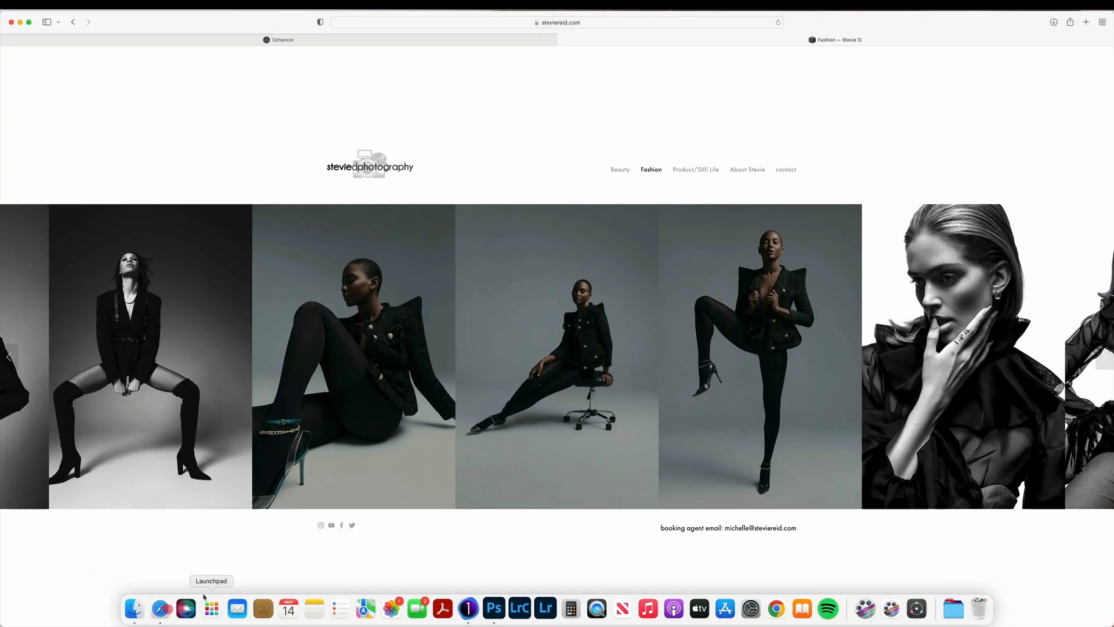
{"action": "left_click", "coordinate": [393, 43]}
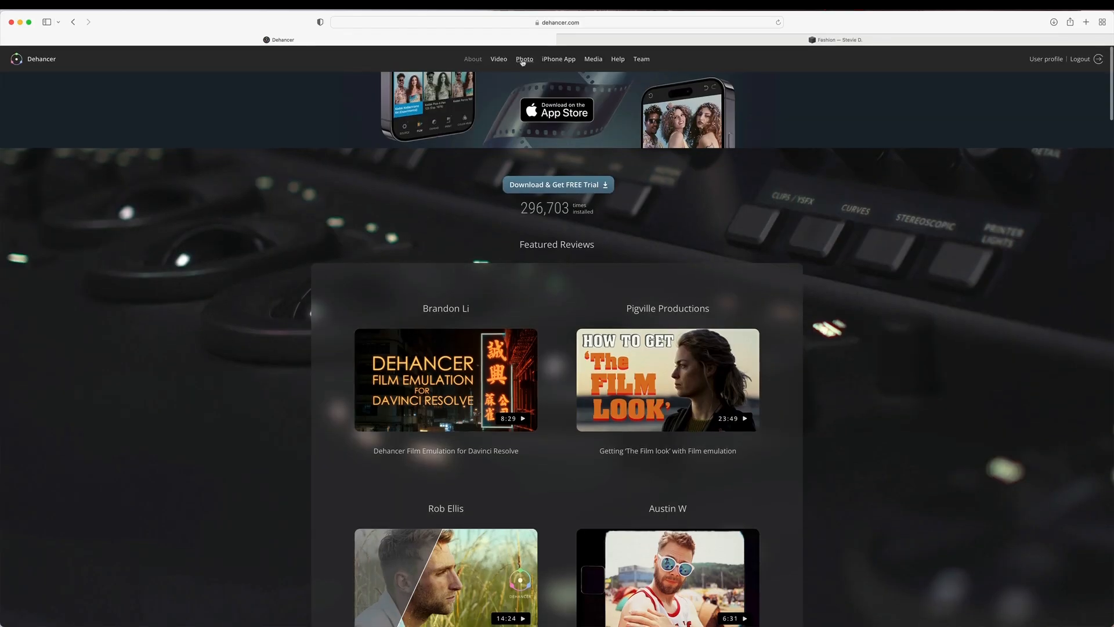
{"action": "left_click", "coordinate": [523, 60]}
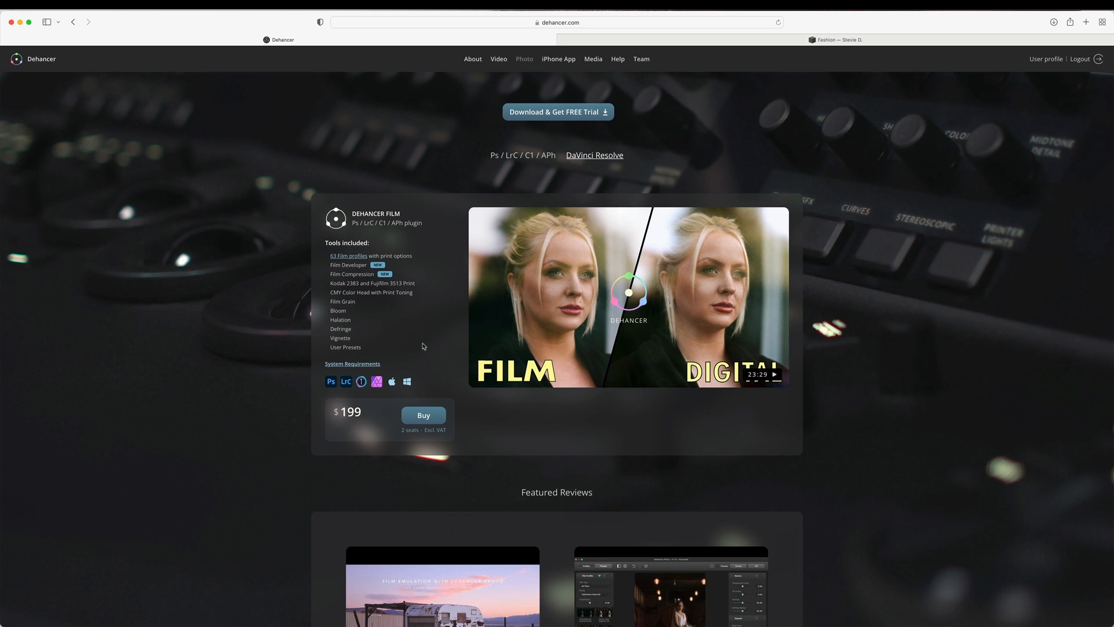
Step: Start an order for the Dehancer Film photo plugin and apply the promo code STEVIED
{"action": "left_click", "coordinate": [425, 416]}
{"action": "left_click", "coordinate": [431, 211]}
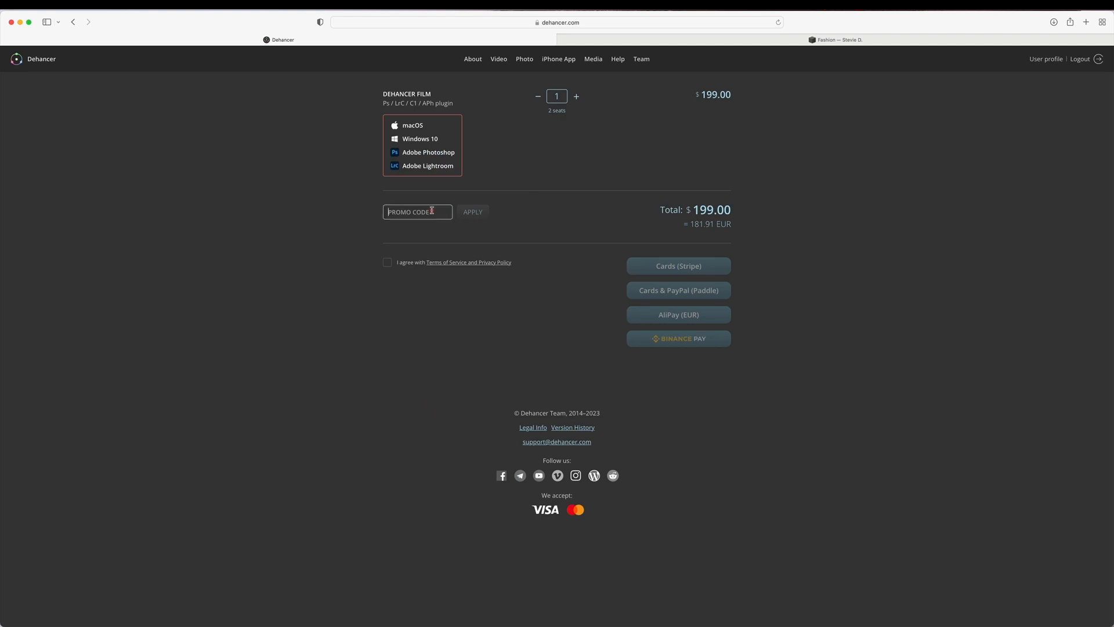
{"action": "type", "text": "STEVIED"}
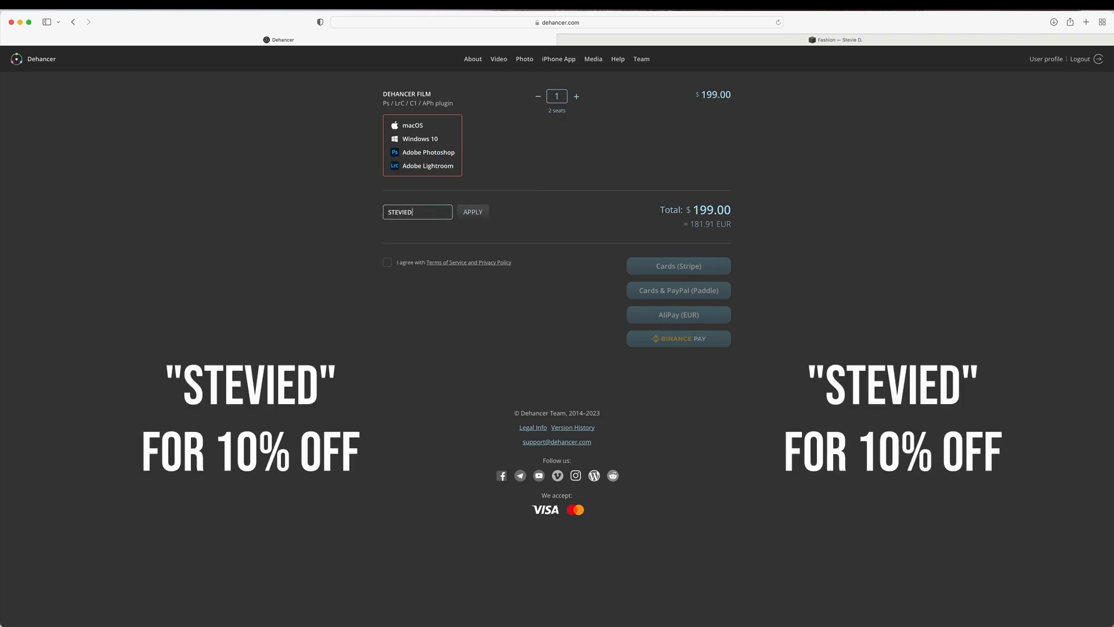
{"action": "left_click", "coordinate": [467, 212]}
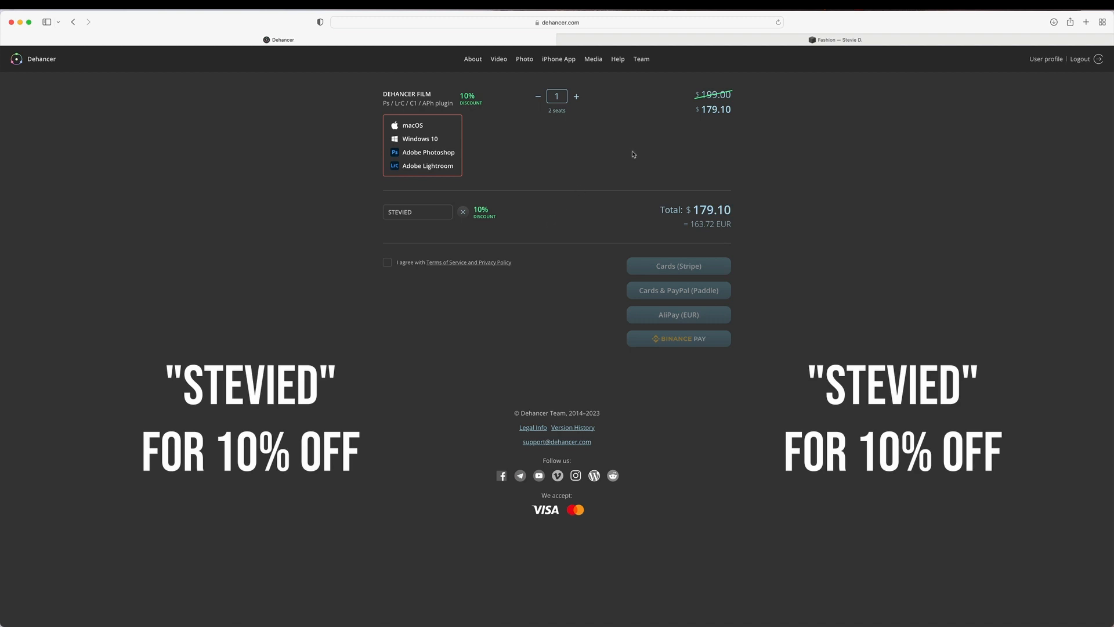
Step: Return to Capture One and look back through the session's photo thumbnails
{"action": "mouse_move", "coordinate": [915, 624]}
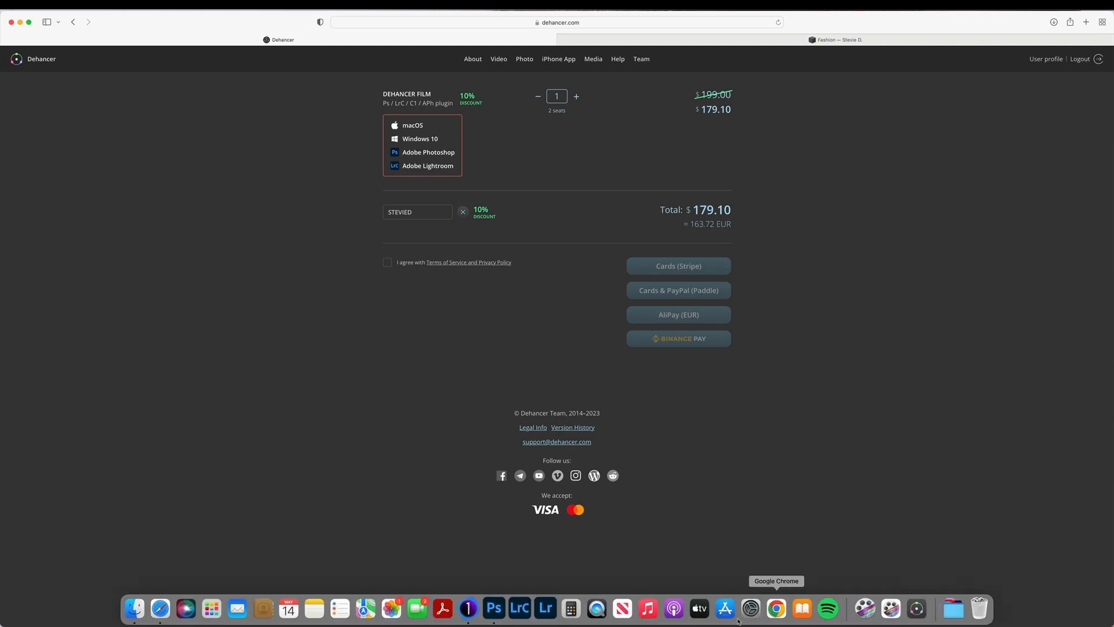
{"action": "left_click", "coordinate": [468, 608]}
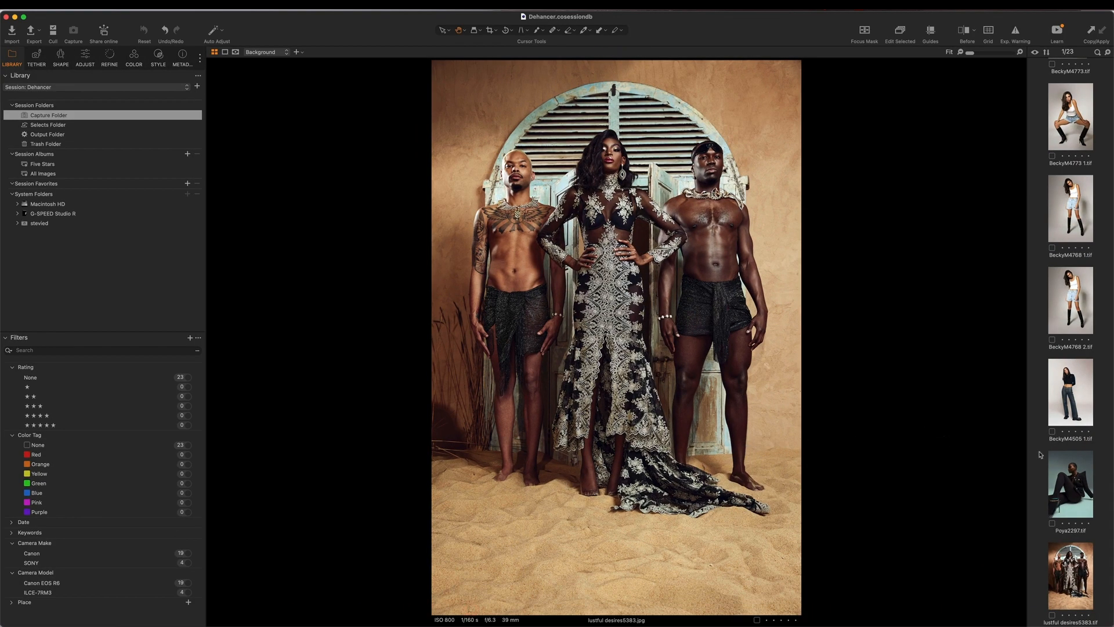
{"action": "scroll", "coordinate": [1040, 454], "scroll_direction": "up", "scroll_amount": 1}
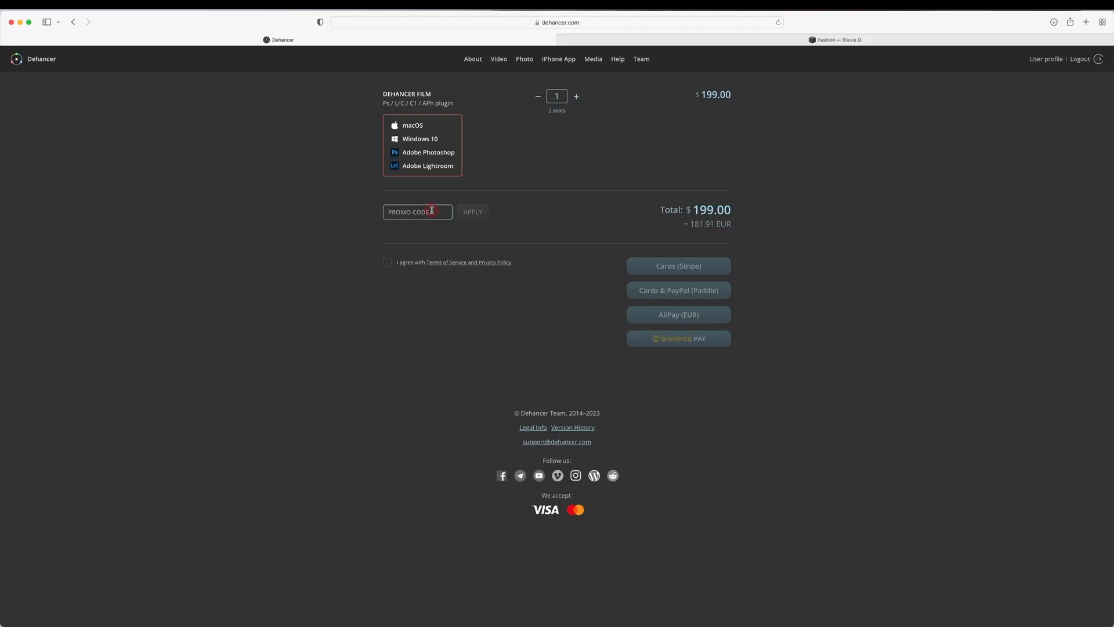
Step: On the Dehancer checkout page in Safari, enter STEVIED as the promo code and apply it to the order
{"action": "type", "text": "STEVIED"}
{"action": "left_click", "coordinate": [468, 211]}
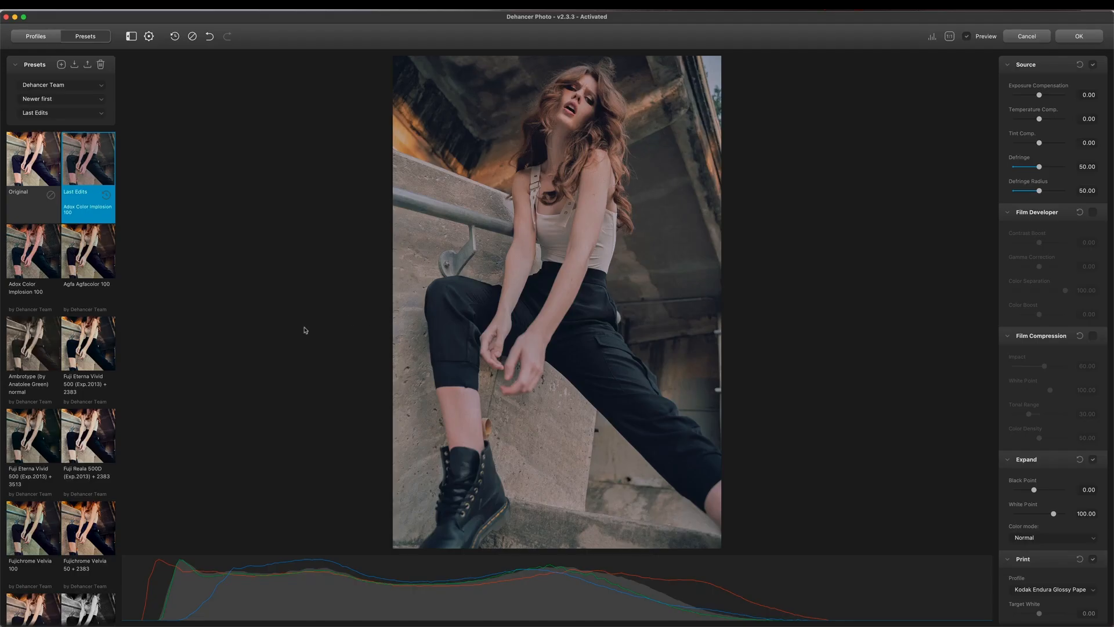
Step: In Dehancer Photo, apply the Fuji Eterna Vivid 500 (Exp.2013) + 3513 preset to the photo of the seated woman
{"action": "scroll", "coordinate": [110, 299], "scroll_direction": "down", "scroll_amount": 3}
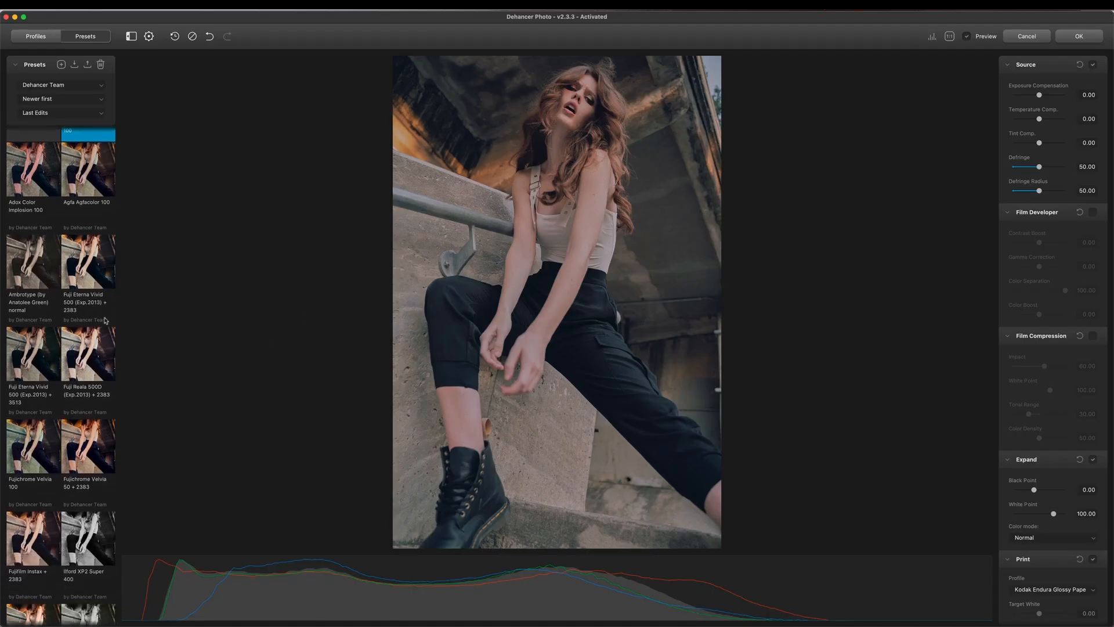
{"action": "left_click", "coordinate": [47, 347]}
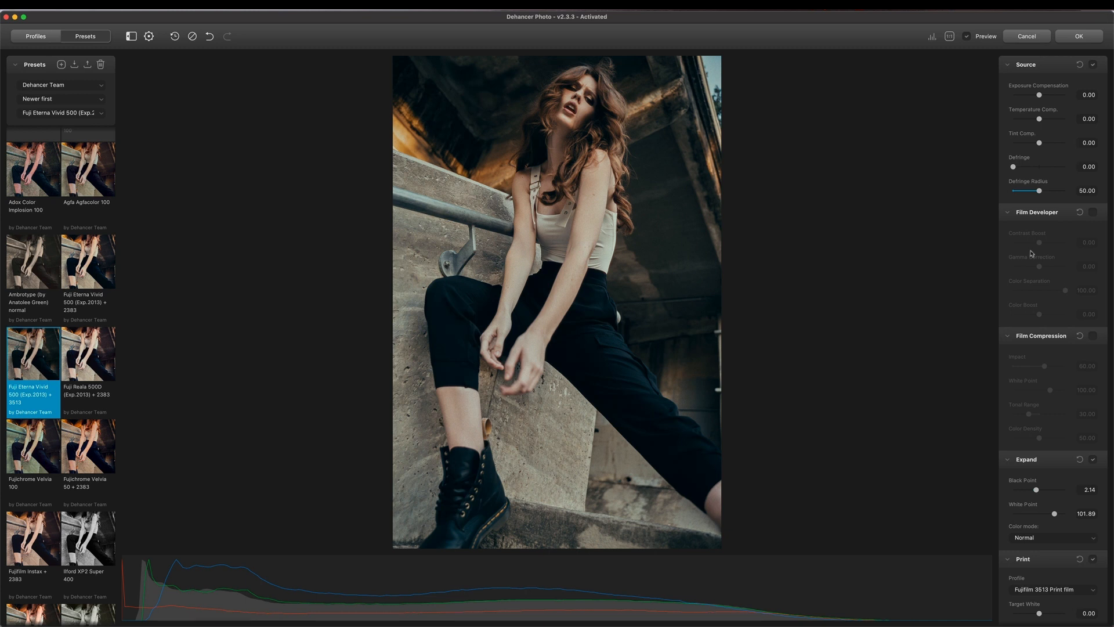
Step: Try the Kodak Endura Glossy Paper print profile on the photo and switch back to Fujifilm 3513 Print film
{"action": "scroll", "coordinate": [1033, 254], "scroll_direction": "down", "scroll_amount": 5}
{"action": "left_click", "coordinate": [1072, 404]}
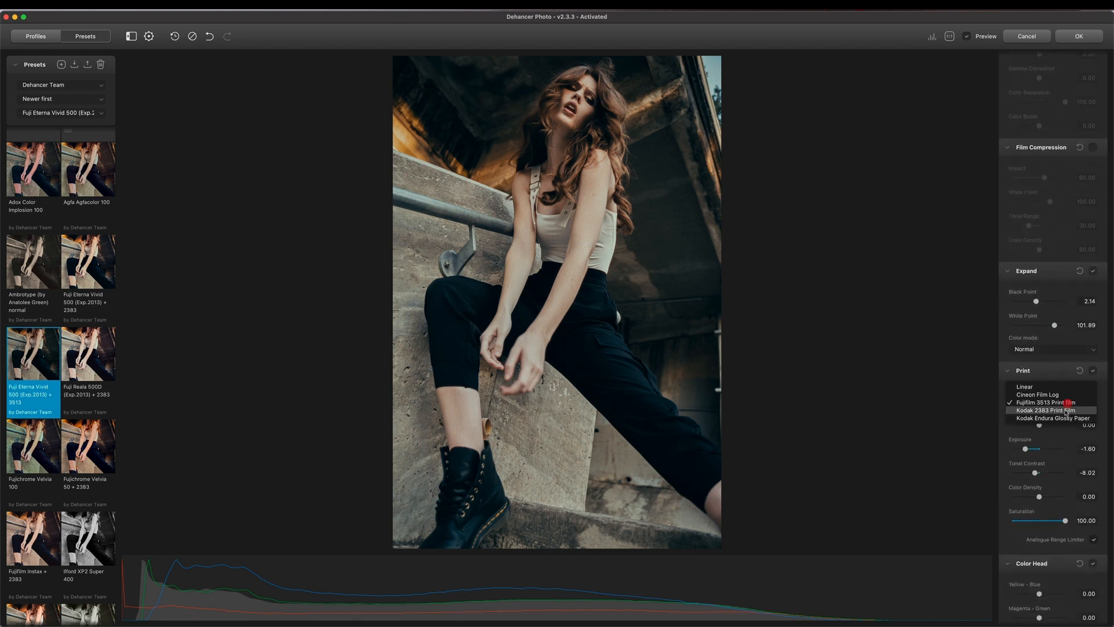
{"action": "left_click", "coordinate": [1067, 411]}
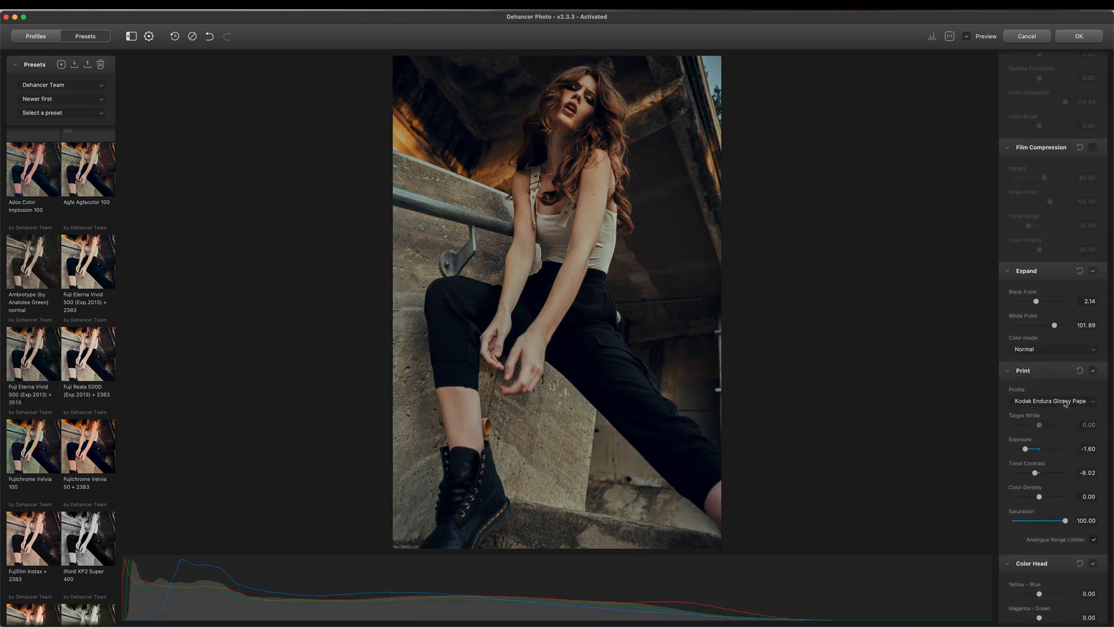
{"action": "left_click", "coordinate": [1066, 401]}
{"action": "left_click", "coordinate": [1060, 388]}
Step: Review the Film Grain, Halation and Bloom settings, and compare the graded photo with the original
{"action": "scroll", "coordinate": [1073, 366], "scroll_direction": "down", "scroll_amount": 15}
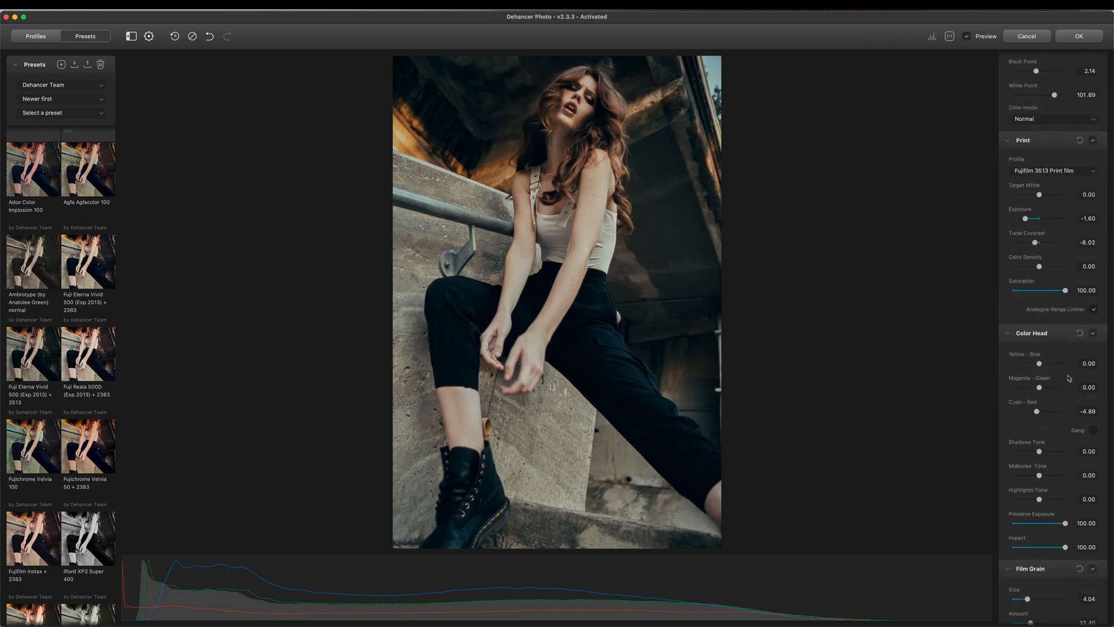
{"action": "left_click", "coordinate": [1093, 359]}
{"action": "scroll", "coordinate": [1086, 383], "scroll_direction": "down", "scroll_amount": 5}
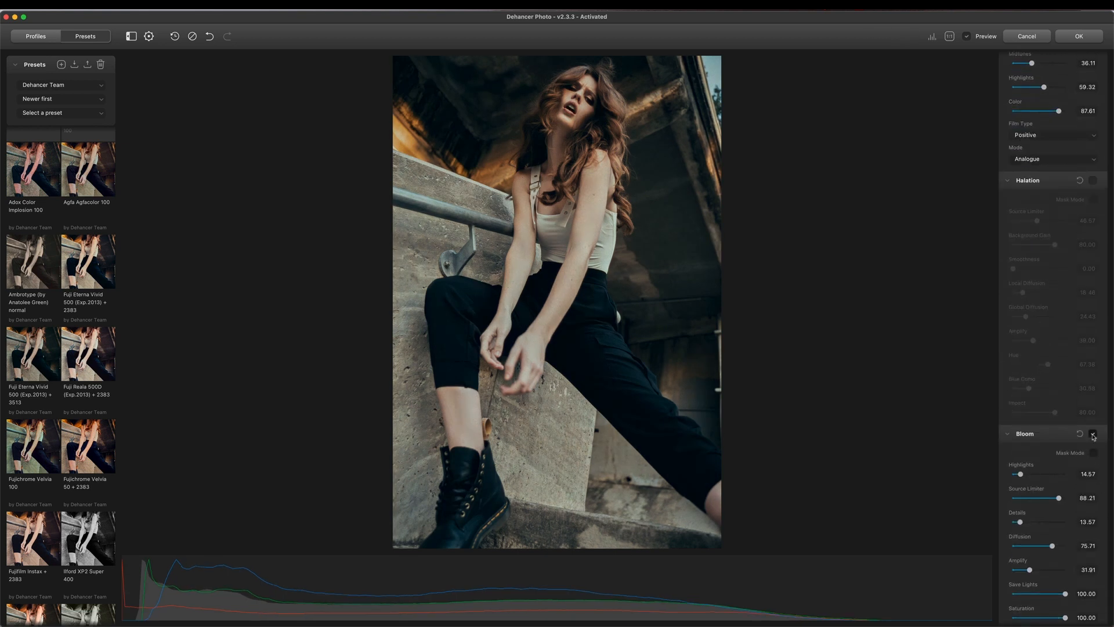
{"action": "scroll", "coordinate": [1076, 414], "scroll_direction": "up", "scroll_amount": 3}
{"action": "scroll", "coordinate": [1076, 414], "scroll_direction": "up", "scroll_amount": 10}
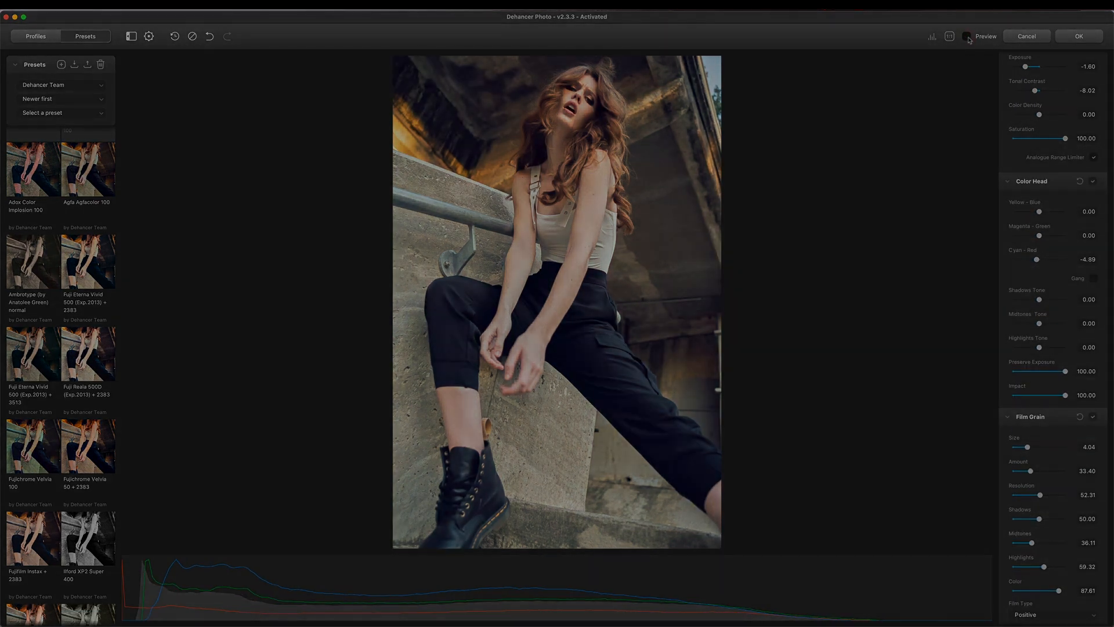
{"action": "left_click", "coordinate": [966, 36]}
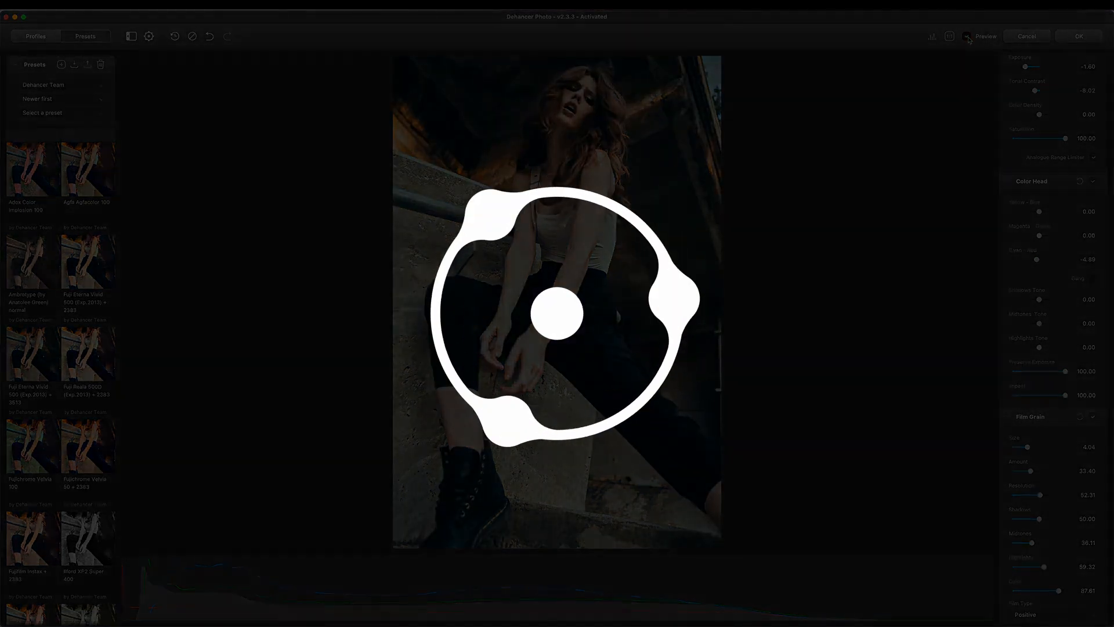